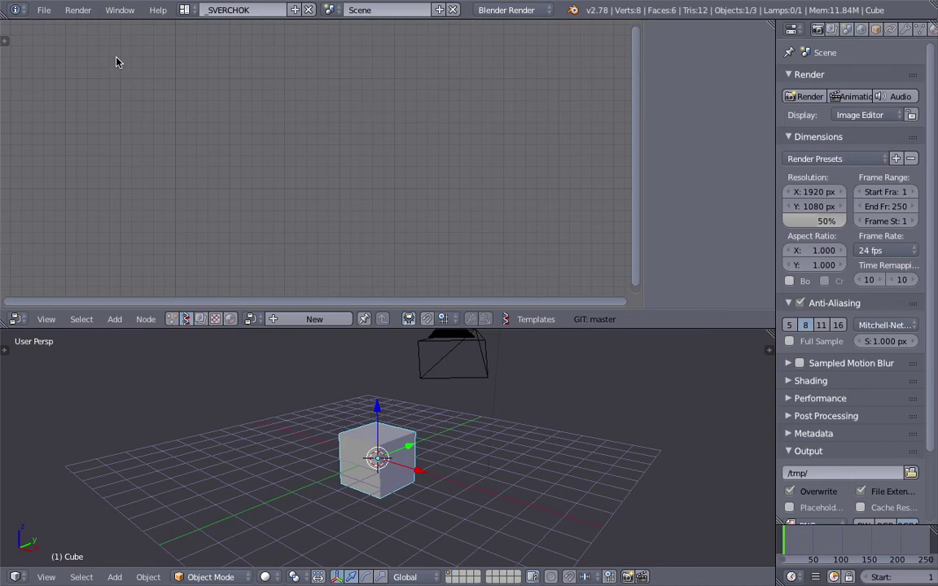
Enlarge the 3D view slightly and add an Array modifier to the cube.
{"action": "scroll", "coordinate": [678, 332], "scroll_direction": "down", "scroll_amount": 1}
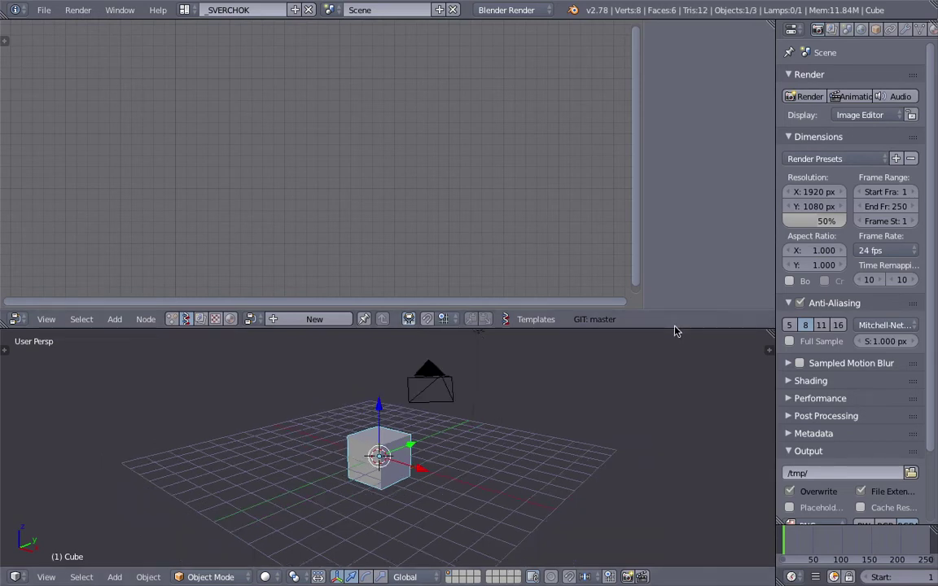
{"action": "left_click_drag", "start_coordinate": [674, 328], "coordinate": [684, 306]}
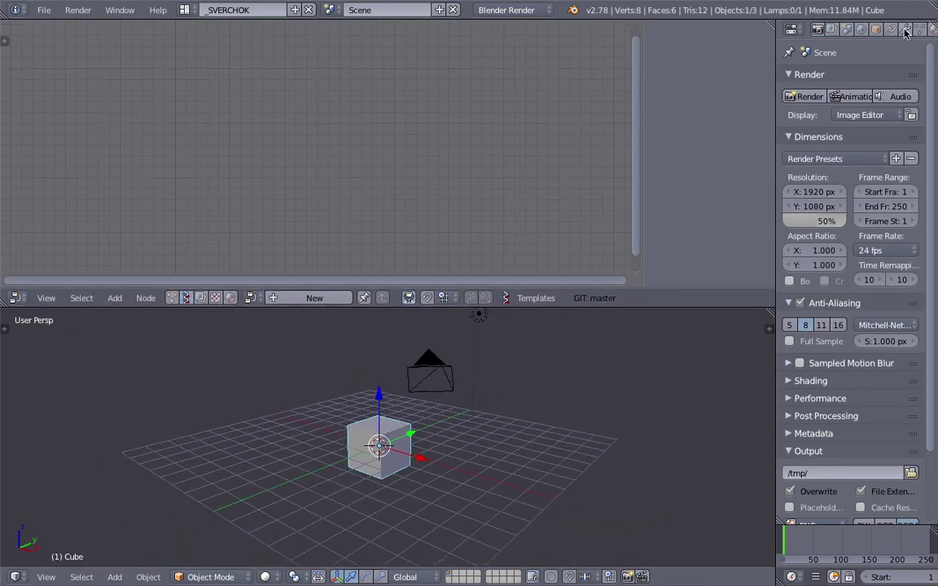
{"action": "left_click", "coordinate": [906, 29]}
{"action": "left_click", "coordinate": [865, 82]}
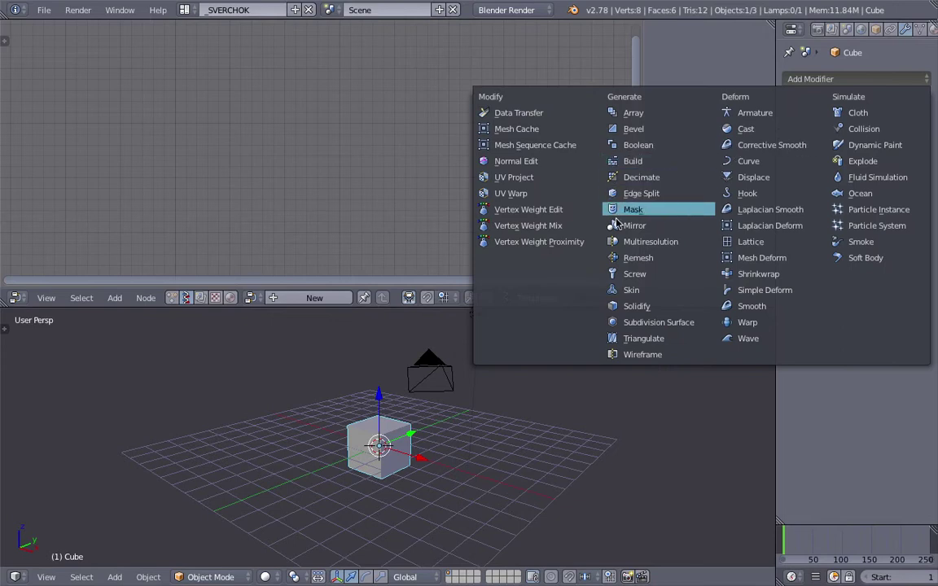
{"action": "middle_click_drag", "start_coordinate": [430, 380], "coordinate": [450, 407]}
{"action": "scroll", "coordinate": [411, 422], "scroll_direction": "up", "scroll_amount": 2}
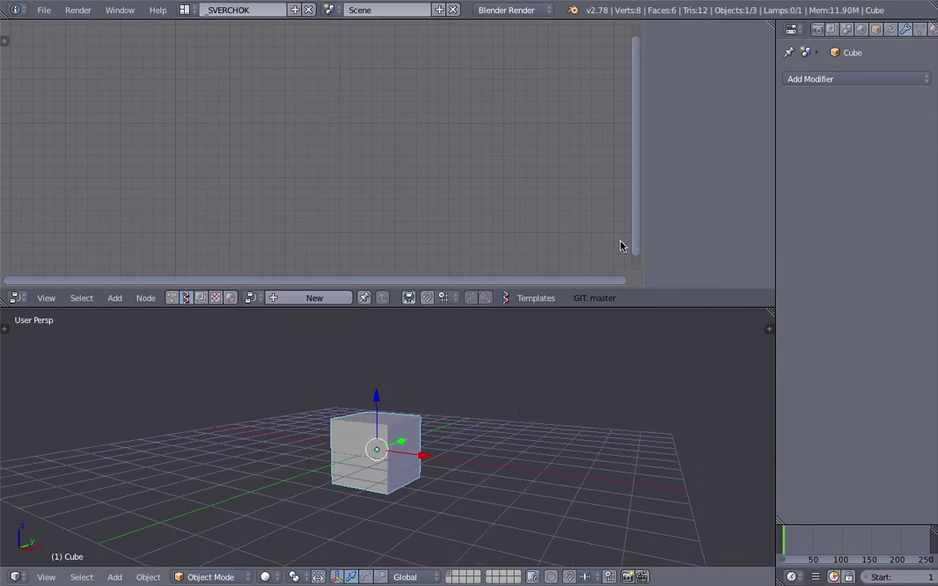
{"action": "left_click", "coordinate": [844, 81]}
{"action": "left_click", "coordinate": [697, 115]}
Set the Array modifier's relative offset to X 0, Y 0, Z 1 and its count to 3.
{"action": "middle_click_drag", "start_coordinate": [648, 385], "coordinate": [761, 409]}
{"action": "left_click", "coordinate": [905, 202]}
{"action": "type", "text": "0"}
{"action": "key", "text": "Tab"}
{"action": "type", "text": "01"}
{"action": "key", "text": "BackSpace"}
{"action": "key", "text": "Tab"}
{"action": "type", "text": "1"}
{"action": "key", "text": "Tab"}
{"action": "key", "text": "Escape"}
{"action": "middle_click_drag", "start_coordinate": [409, 410], "coordinate": [501, 424]}
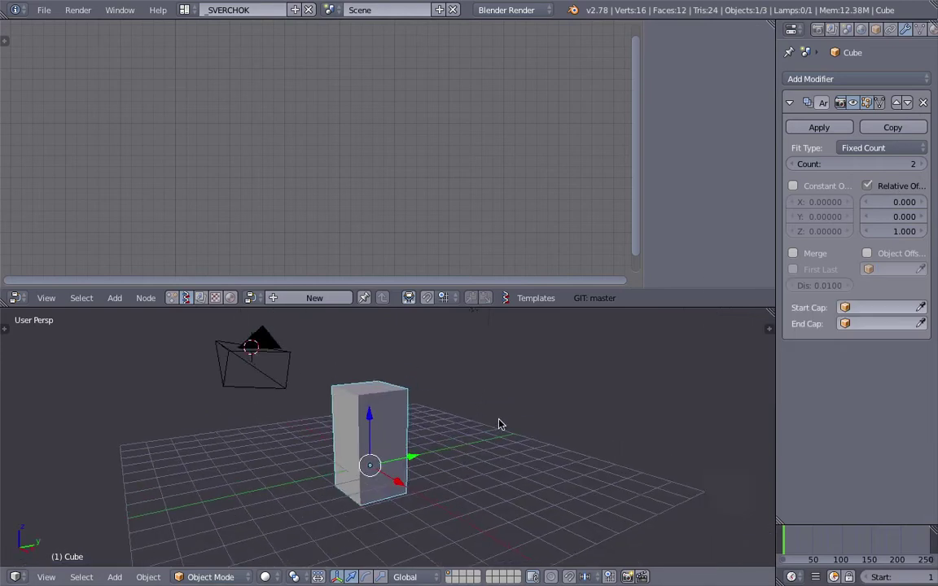
{"action": "left_click", "coordinate": [922, 164]}
Move the camera and the lamp to layer 2.
{"action": "middle_click_drag", "start_coordinate": [628, 341], "coordinate": [523, 387]}
{"action": "right_click", "coordinate": [560, 388]}
{"action": "right_click", "coordinate": [485, 338], "text": "shift"}
{"action": "key", "text": "m"}
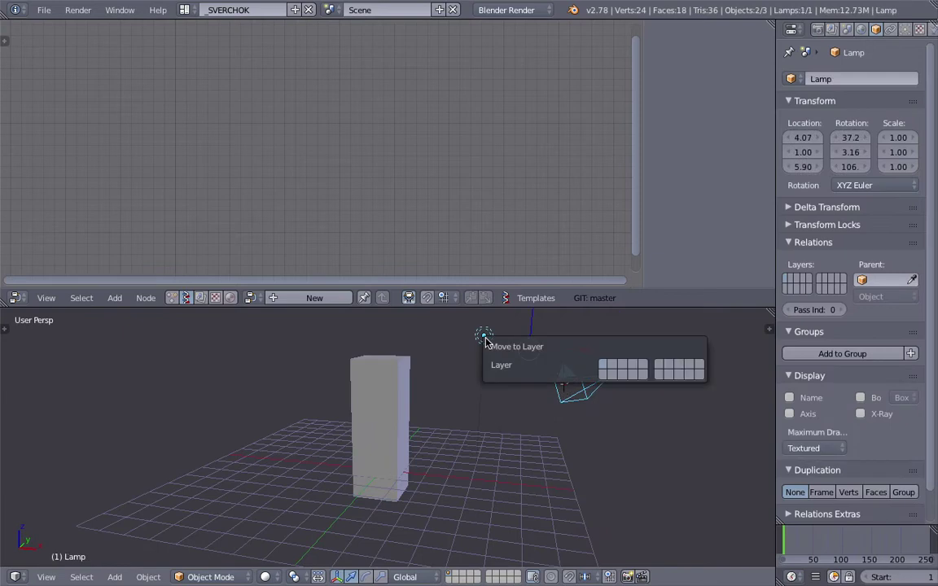
{"action": "key", "text": "2"}
Select the stacked cube column and duplicate it in place.
{"action": "left_click", "coordinate": [403, 374]}
{"action": "right_click", "coordinate": [404, 378]}
{"action": "middle_click_drag", "start_coordinate": [423, 440], "coordinate": [415, 442]}
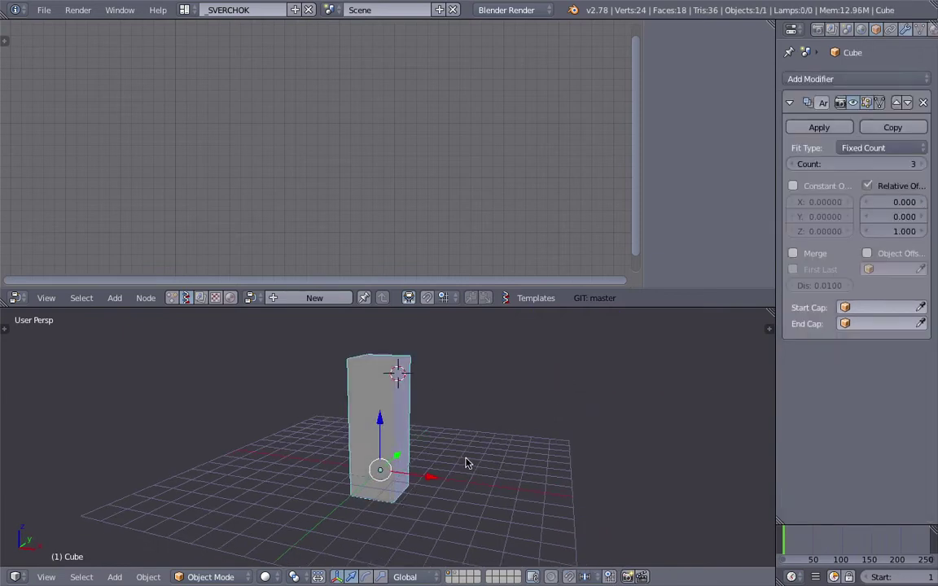
{"action": "key", "text": "shift+d"}
{"action": "right_click", "coordinate": [507, 446]}
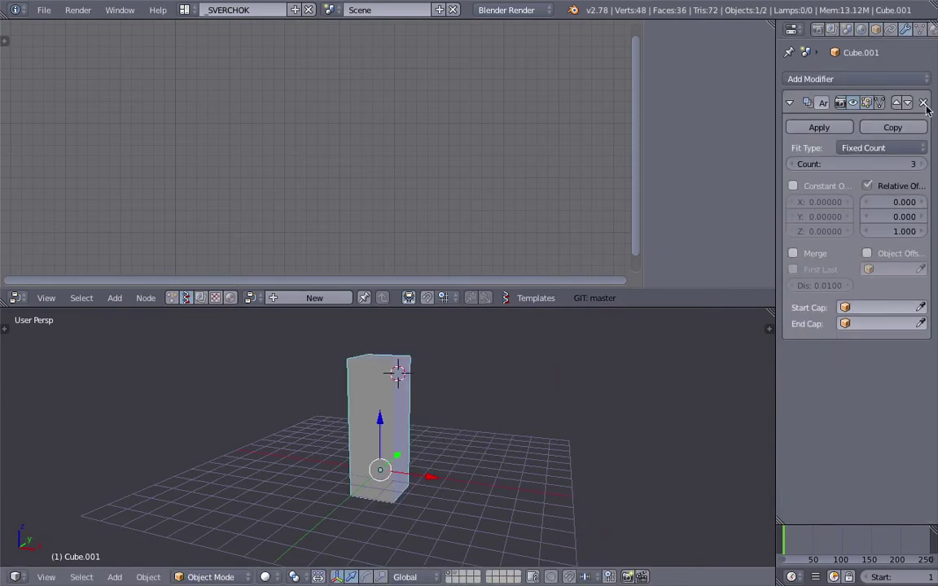
In wireframe display, scale the duplicate down inside the column's base and remove its Array modifier.
{"action": "key", "text": "z"}
{"action": "middle_click_drag", "start_coordinate": [447, 390], "coordinate": [561, 394]}
{"action": "key", "text": "s"}
{"action": "left_click", "coordinate": [469, 452]}
{"action": "left_click", "coordinate": [923, 102]}
Set the Start Cap of the original column's Array modifier to Cube.001.
{"action": "right_click", "coordinate": [412, 399]}
{"action": "middle_click_drag", "start_coordinate": [412, 399], "coordinate": [387, 432]}
{"action": "right_click", "coordinate": [385, 450]}
{"action": "right_click", "coordinate": [385, 450]}
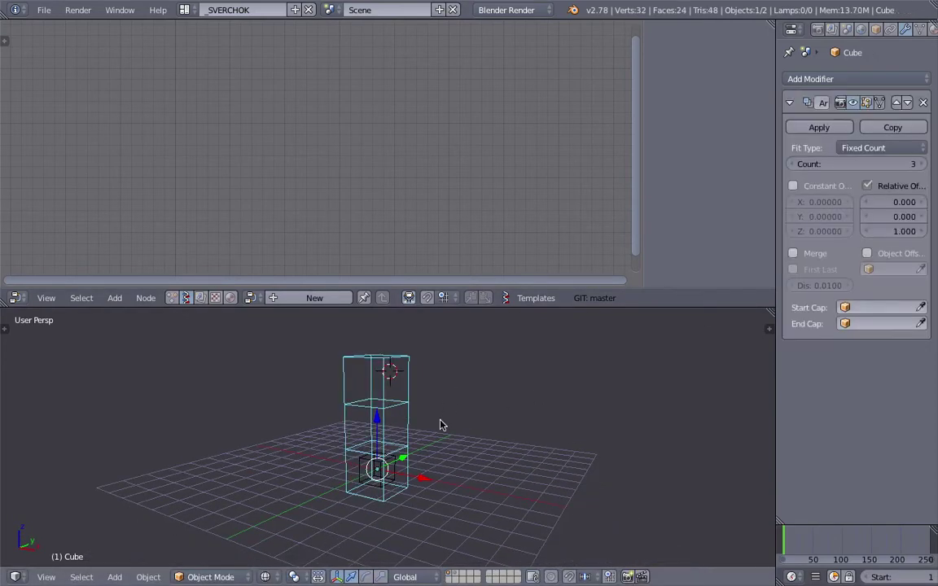
{"action": "left_click", "coordinate": [875, 324]}
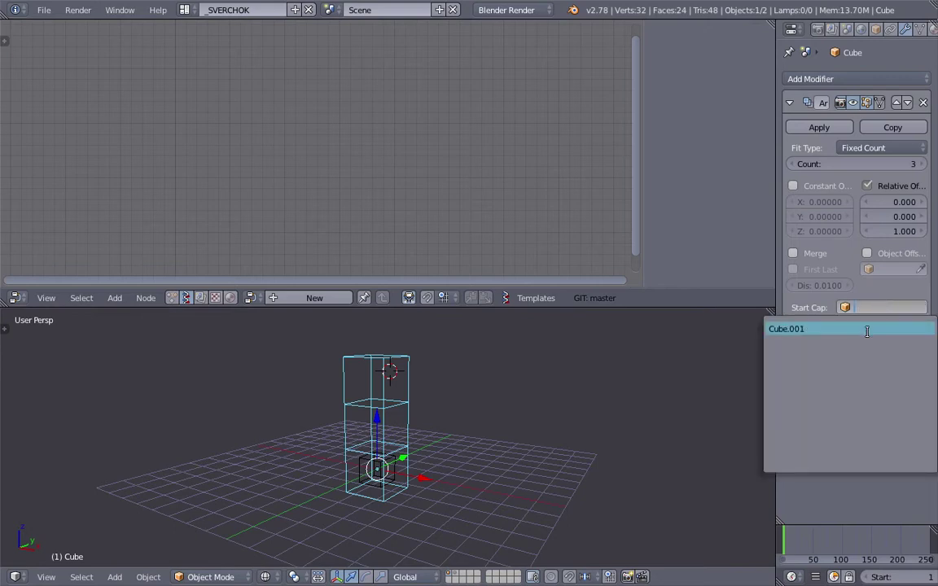
{"action": "left_click", "coordinate": [867, 330]}
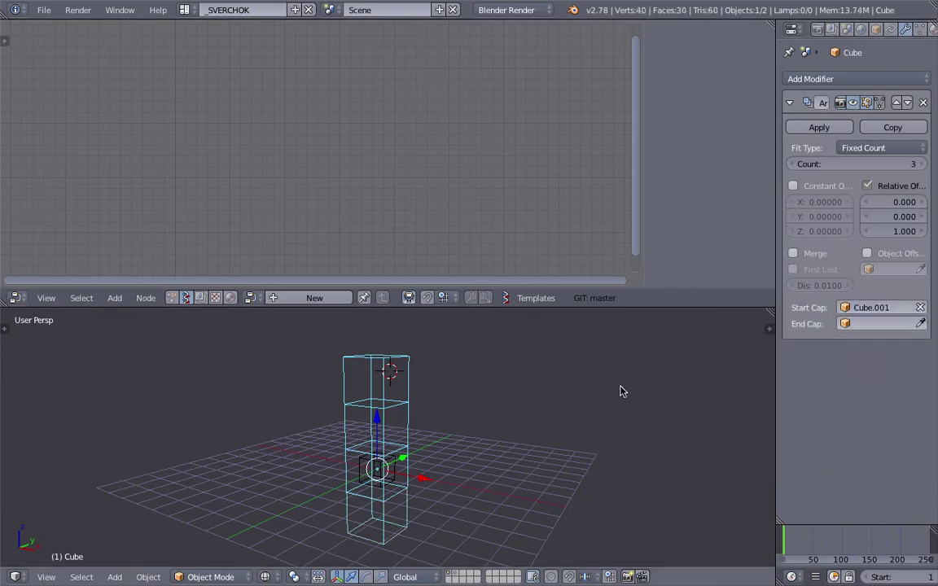
Select the small inner cube and apply its scale.
{"action": "right_click", "coordinate": [395, 470]}
{"action": "right_click", "coordinate": [387, 474]}
{"action": "right_click", "coordinate": [394, 483]}
{"action": "middle_click_drag", "start_coordinate": [394, 482], "coordinate": [431, 469]}
{"action": "right_click", "coordinate": [410, 493]}
{"action": "right_click", "coordinate": [396, 464]}
{"action": "right_click", "coordinate": [415, 507]}
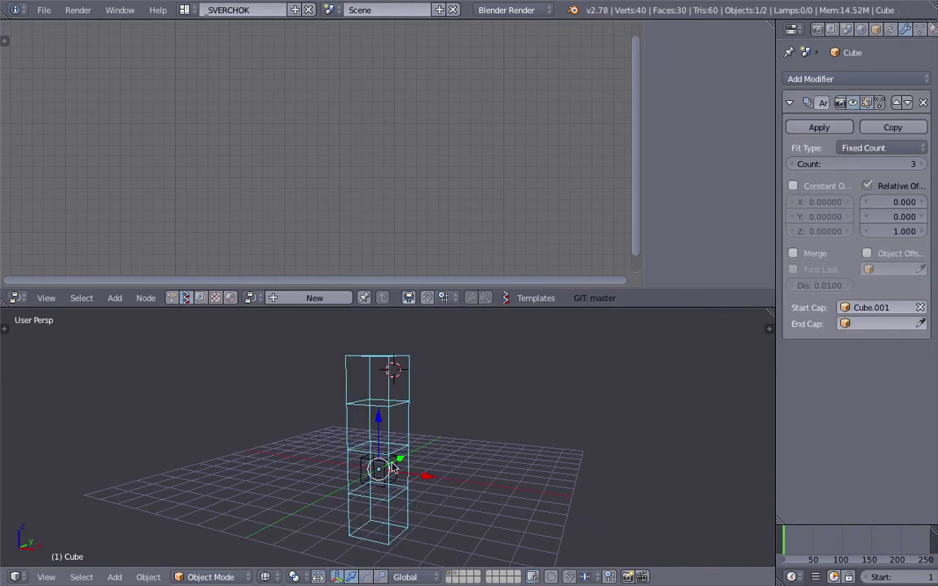
{"action": "right_click", "coordinate": [396, 470]}
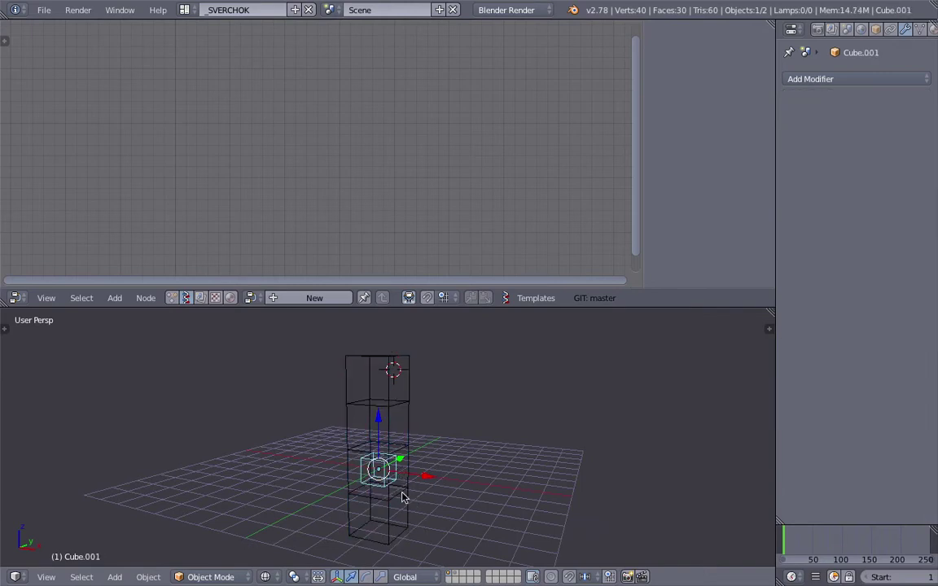
{"action": "right_click", "coordinate": [402, 498]}
{"action": "right_click", "coordinate": [388, 475]}
{"action": "key", "text": "ctrl+a"}
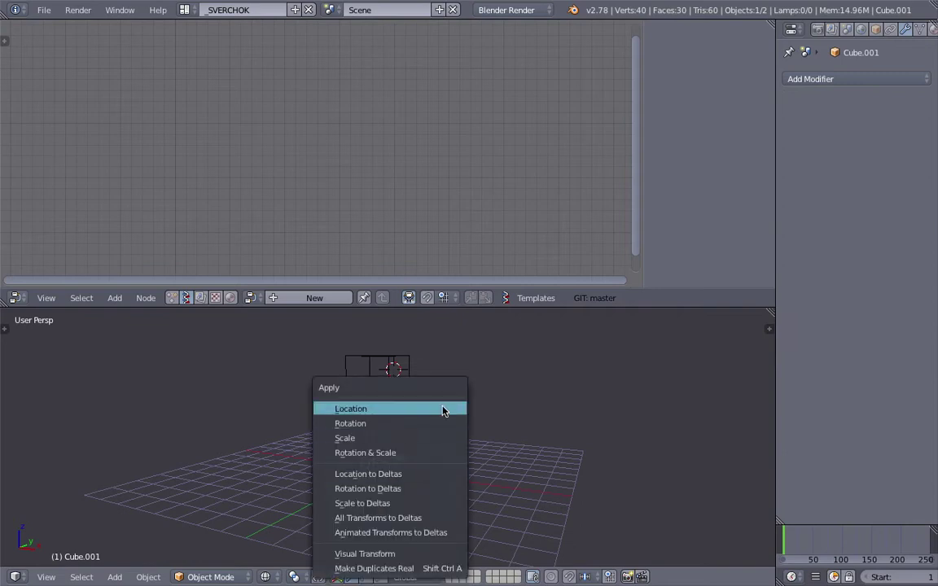
{"action": "left_click", "coordinate": [461, 435]}
Select the column, move the timeline to frame 41 and clear the Array modifier's Start Cap.
{"action": "middle_click_drag", "start_coordinate": [461, 434], "coordinate": [448, 437]}
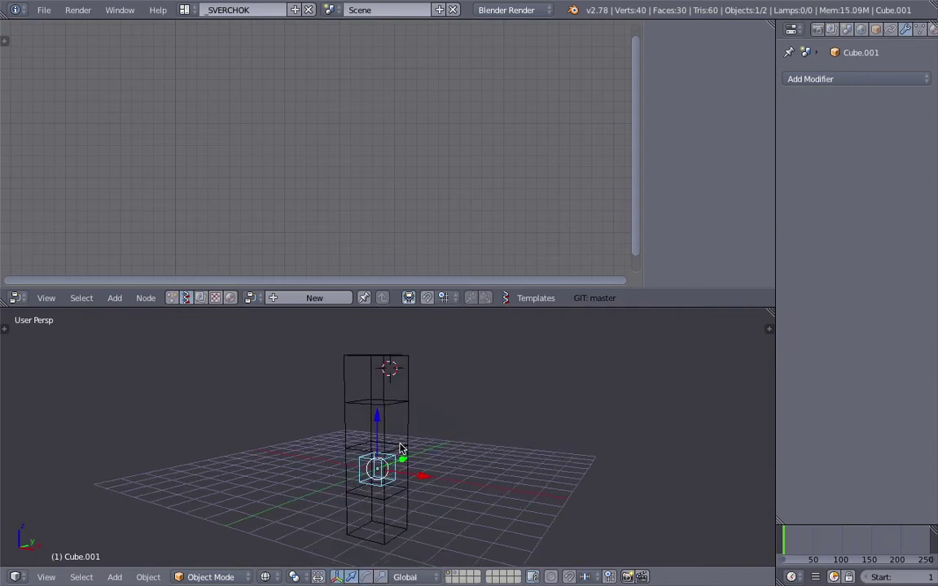
{"action": "right_click", "coordinate": [401, 445]}
{"action": "left_click_drag", "start_coordinate": [799, 535], "coordinate": [808, 537]}
{"action": "left_click", "coordinate": [920, 308]}
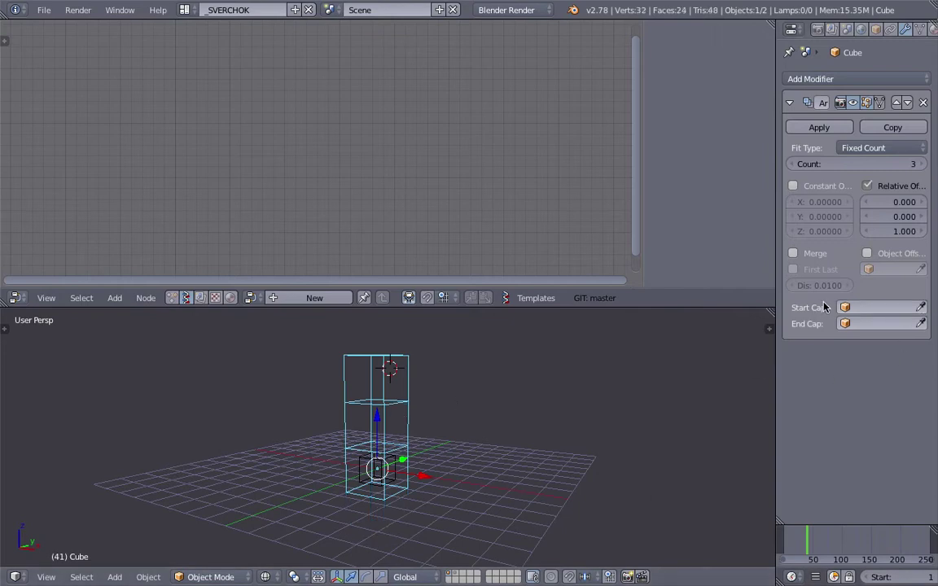
{"action": "right_click", "coordinate": [388, 470]}
{"action": "right_click", "coordinate": [387, 452]}
{"action": "right_click", "coordinate": [393, 465]}
{"action": "right_click", "coordinate": [403, 445]}
{"action": "mouse_move", "coordinate": [414, 448]}
{"action": "middle_mouse_down"}
{"action": "mouse_move", "coordinate": [458, 425]}
{"action": "mouse_move", "coordinate": [438, 445]}
{"action": "mouse_move", "coordinate": [420, 445]}
{"action": "middle_mouse_up"}
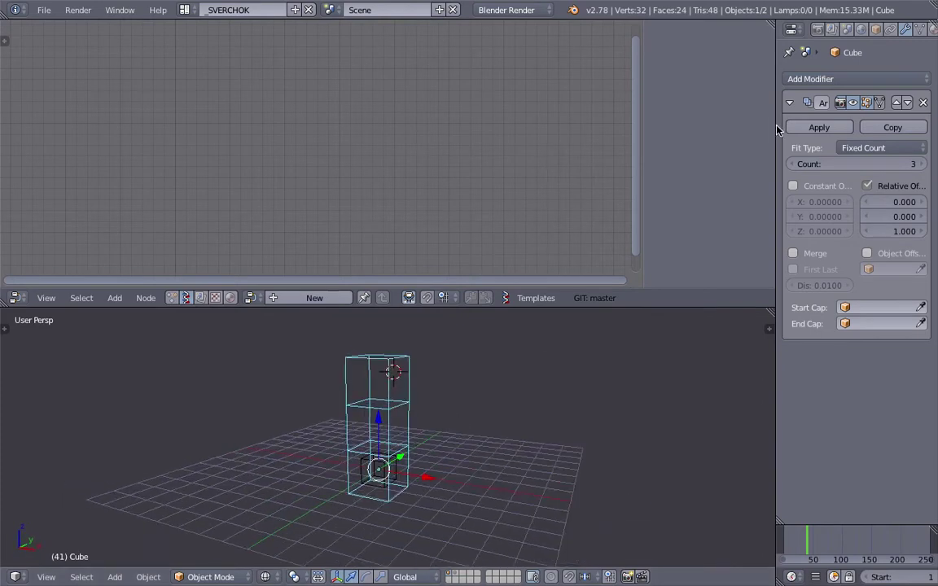
Widen the properties editor so the modifier options have more room.
{"action": "left_click_drag", "start_coordinate": [776, 126], "coordinate": [736, 124]}
{"action": "middle_click_drag", "start_coordinate": [458, 412], "coordinate": [547, 370]}
{"action": "middle_click_drag", "start_coordinate": [469, 422], "coordinate": [427, 430]}
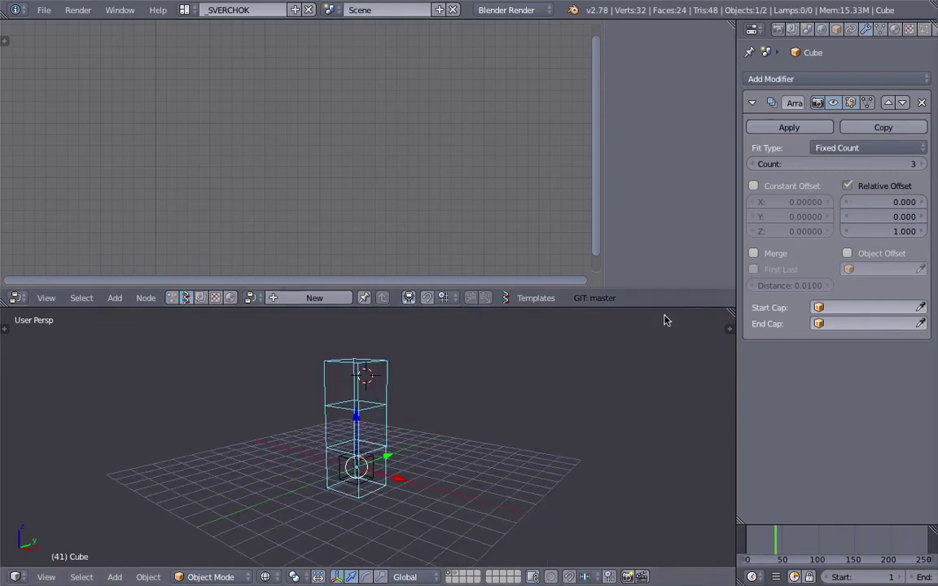
Set both the Start Cap and End Cap of the column's Array modifier to Cube.001.
{"action": "right_click", "coordinate": [374, 462]}
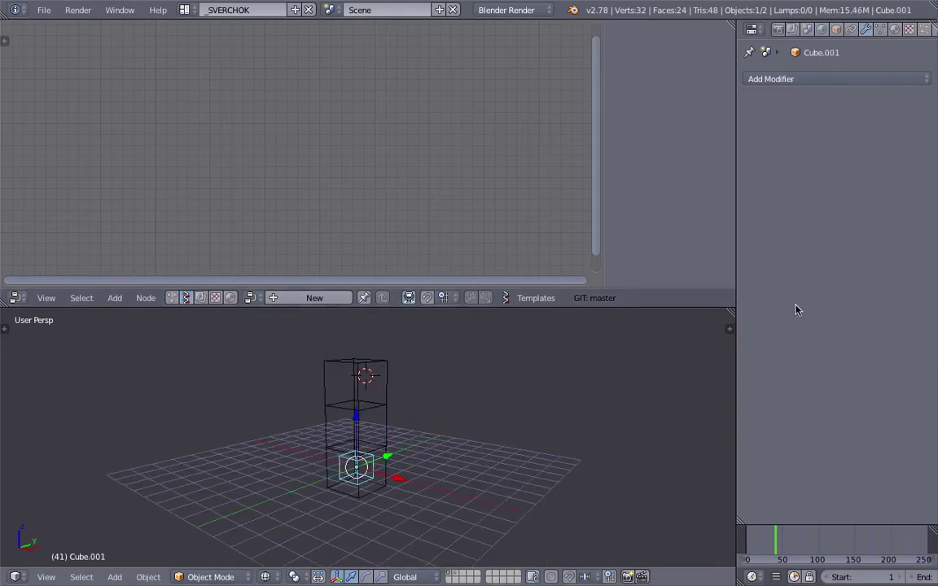
{"action": "right_click", "coordinate": [324, 449]}
{"action": "left_click", "coordinate": [820, 310]}
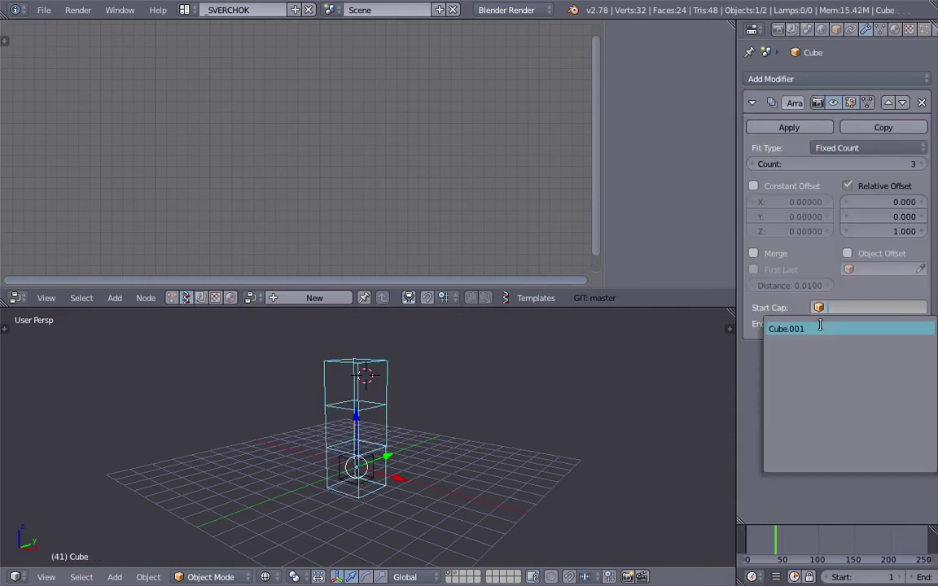
{"action": "left_click", "coordinate": [822, 328]}
{"action": "left_click", "coordinate": [826, 327]}
{"action": "left_click", "coordinate": [786, 345]}
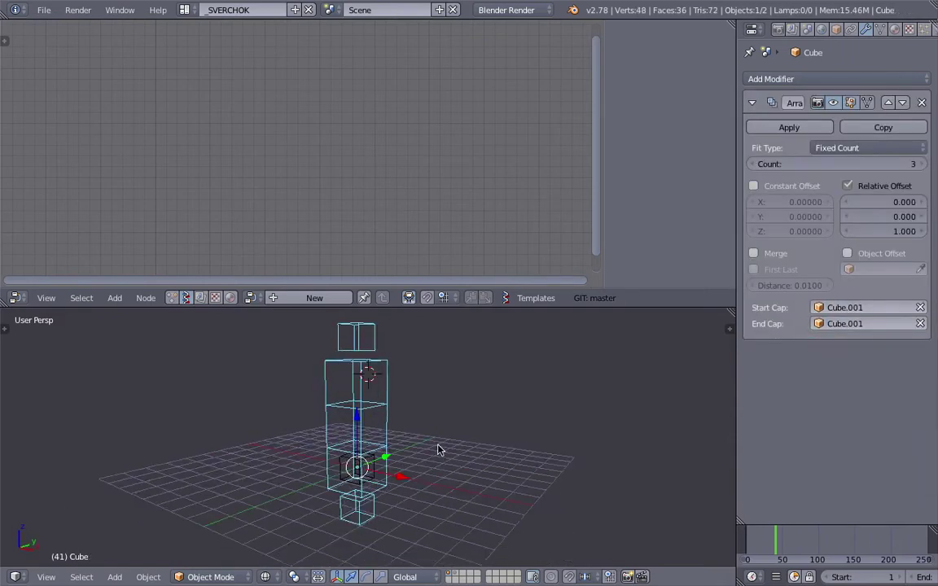
Clear the End Cap of the column's Array modifier.
{"action": "scroll", "coordinate": [385, 410], "scroll_direction": "down", "scroll_amount": 2}
{"action": "left_click", "coordinate": [920, 324]}
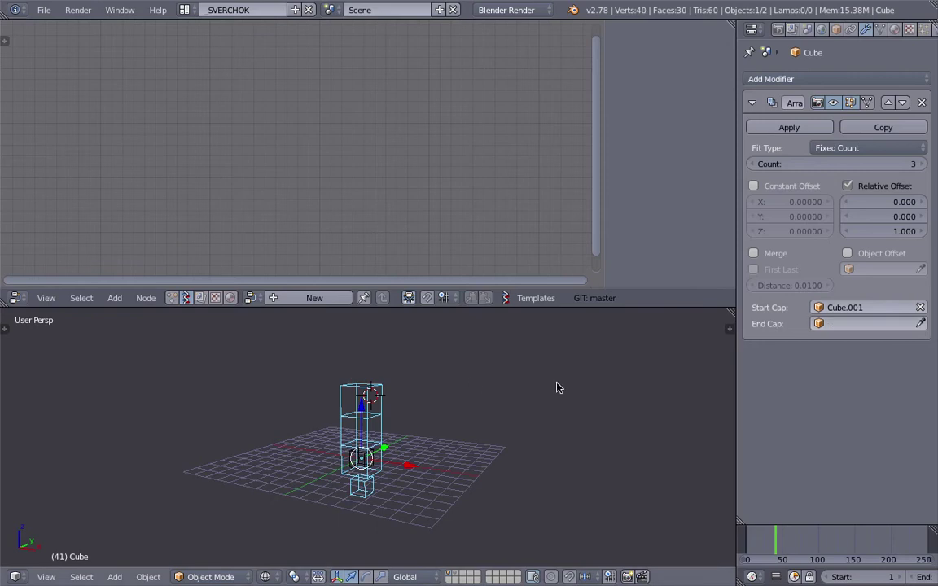
{"action": "mouse_move", "coordinate": [439, 466]}
{"action": "middle_mouse_down"}
{"action": "mouse_move", "coordinate": [532, 431]}
{"action": "mouse_move", "coordinate": [460, 465]}
{"action": "middle_mouse_up"}
{"action": "key", "text": "z"}
{"action": "key", "text": "z"}
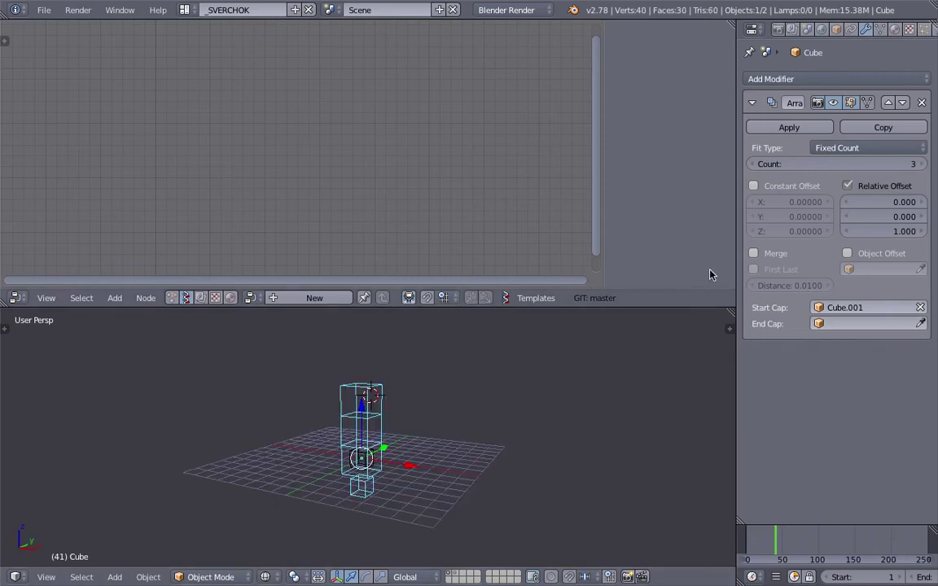
Add a second Array modifier to the column and set its relative offset to X 0, Y 0, Z 1.
{"action": "left_click", "coordinate": [797, 84]}
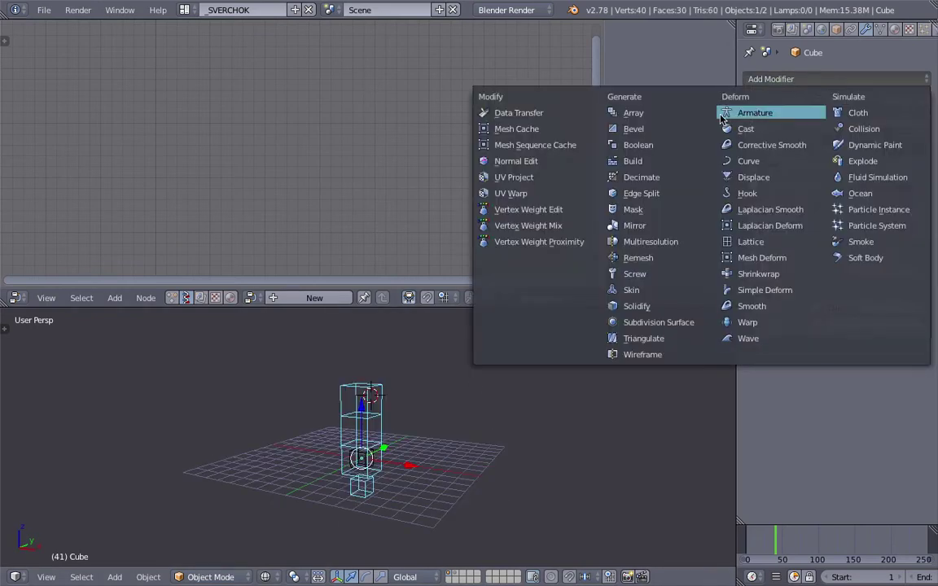
{"action": "left_click", "coordinate": [669, 116]}
{"action": "scroll", "coordinate": [536, 381], "scroll_direction": "down", "scroll_amount": 1}
{"action": "middle_click_drag", "start_coordinate": [536, 381], "coordinate": [570, 378]}
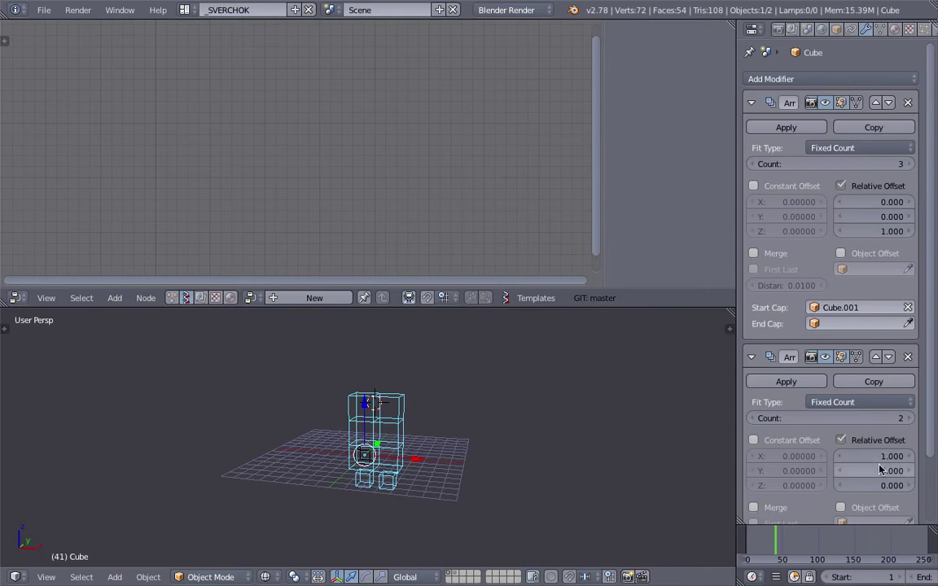
{"action": "type", "text": "0"}
{"action": "key", "text": "Tab"}
{"action": "key", "text": "Tab"}
{"action": "type", "text": "1"}
{"action": "key", "text": "Tab"}
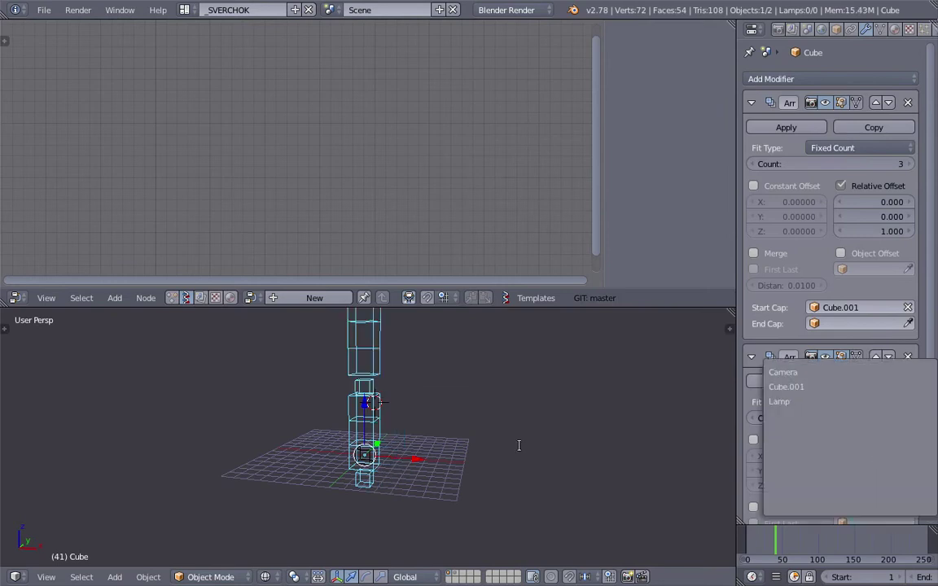
{"action": "left_click", "coordinate": [706, 473]}
Set the second Array modifier's count to 5.
{"action": "scroll", "coordinate": [423, 383], "scroll_direction": "down", "scroll_amount": 2}
{"action": "middle_click_drag", "start_coordinate": [423, 383], "coordinate": [426, 397], "text": "shift"}
{"action": "middle_click_drag", "start_coordinate": [426, 398], "coordinate": [447, 452]}
{"action": "key", "text": "z"}
{"action": "key", "text": "z"}
{"action": "key", "text": "z"}
{"action": "left_click", "coordinate": [909, 418]}
{"action": "left_click", "coordinate": [910, 419]}
{"action": "left_click", "coordinate": [910, 419]}
Place the 3D cursor beside the column and draw a freehand Grease Pencil spiral rising from the column's base and curling inward.
{"action": "middle_click_drag", "start_coordinate": [482, 417], "coordinate": [506, 446], "text": "shift"}
{"action": "key", "text": "z"}
{"action": "key", "text": "z"}
{"action": "scroll", "coordinate": [493, 452], "scroll_direction": "down", "scroll_amount": 2}
{"action": "key", "text": "z"}
{"action": "middle_click_drag", "start_coordinate": [410, 421], "coordinate": [406, 438], "text": "shift"}
{"action": "left_click", "coordinate": [443, 442]}
{"action": "middle_click_drag", "start_coordinate": [384, 493], "coordinate": [368, 516], "text": "shift"}
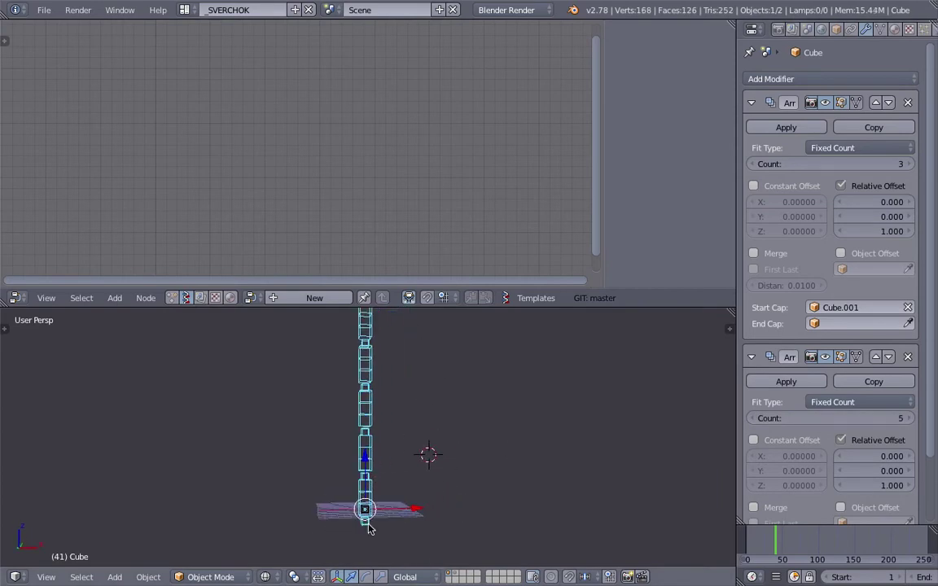
{"action": "mouse_move", "coordinate": [433, 332]}
{"action": "left_mouse_down"}
{"action": "mouse_move", "coordinate": [540, 481]}
{"action": "mouse_move", "coordinate": [448, 395]}
{"action": "left_mouse_up"}
{"action": "left_click_drag", "start_coordinate": [460, 448], "coordinate": [457, 442]}
{"action": "middle_click_drag", "start_coordinate": [586, 461], "coordinate": [579, 464]}
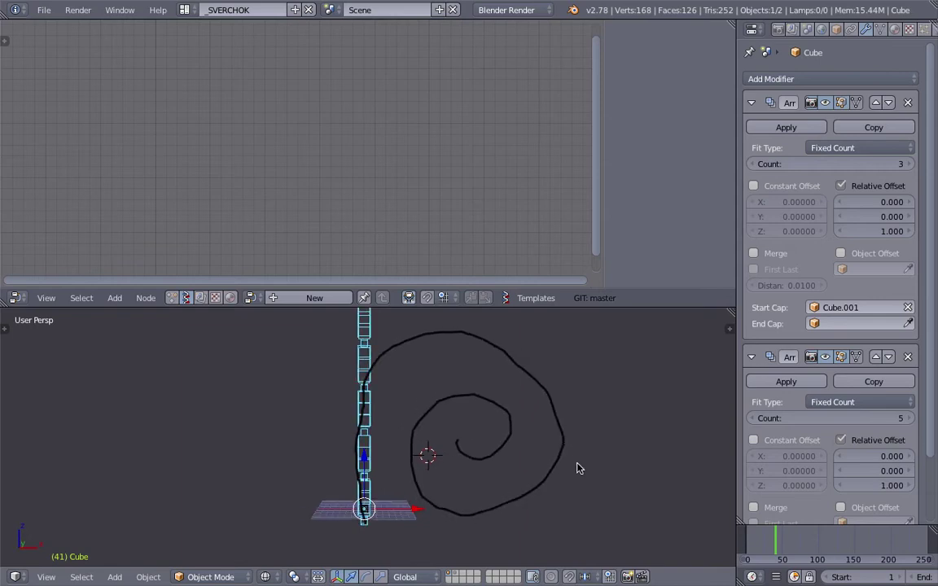
Create a new Sverchok node tree and add an Object ID Selector node.
{"action": "left_click", "coordinate": [281, 299]}
{"action": "key", "text": "shift+a"}
{"action": "left_click", "coordinate": [258, 133]}
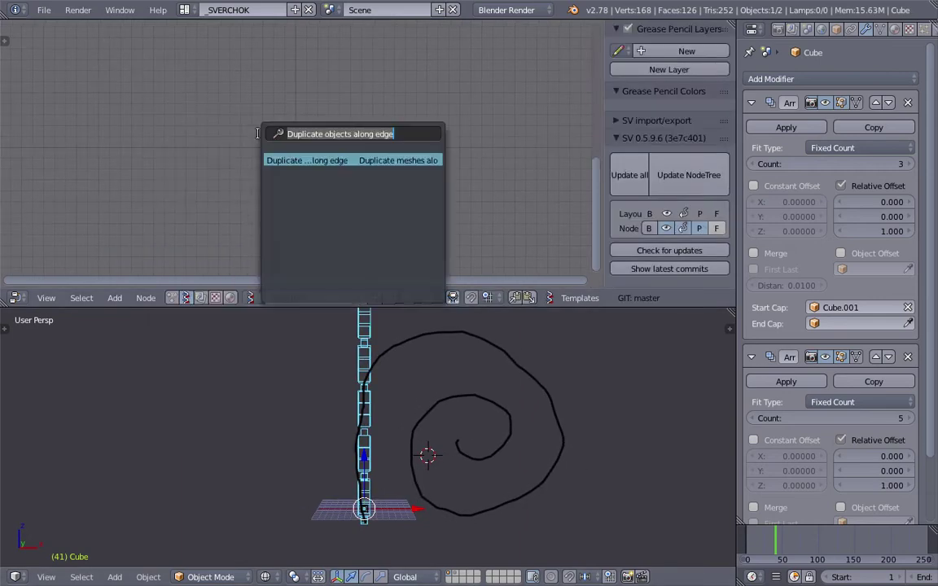
{"action": "type", "text": "sele"}
{"action": "key", "text": "Down"}
{"action": "key", "text": "Down"}
{"action": "key", "text": "Down"}
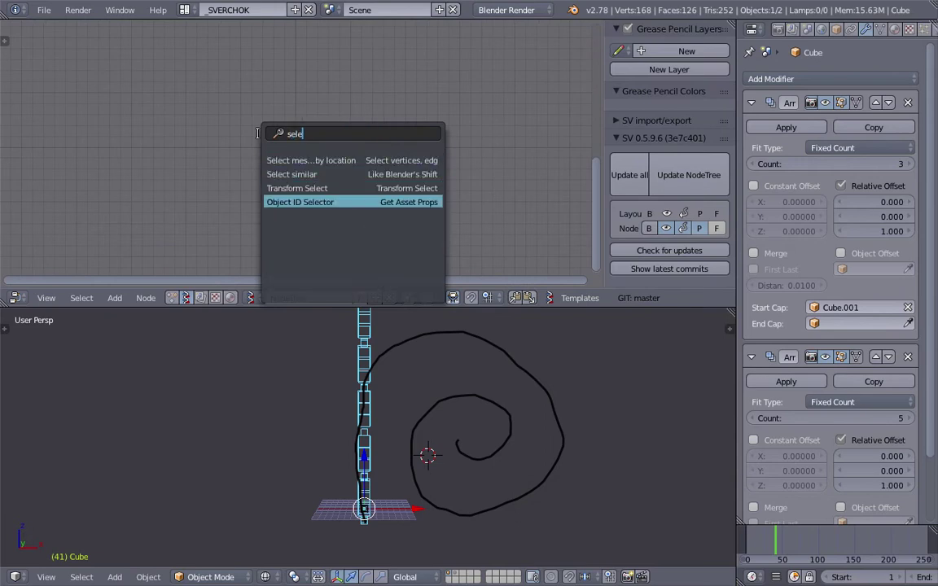
{"action": "key", "text": "Return"}
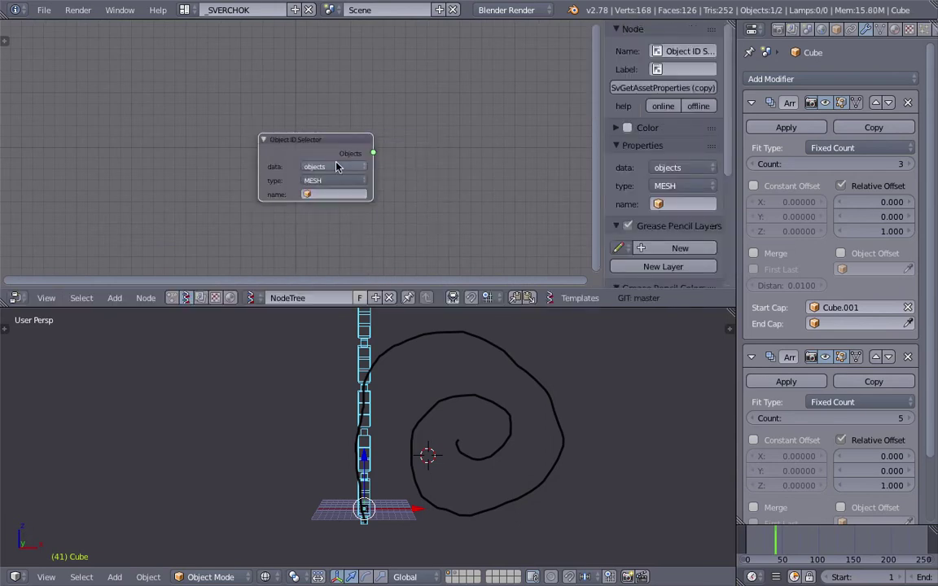
Set the Object ID Selector to grease_pencil data, GPencil, layer GP_Layer and active frame, and move the timeline to frame 71.
{"action": "left_click", "coordinate": [338, 167]}
{"action": "left_click", "coordinate": [322, 99]}
{"action": "left_click", "coordinate": [343, 181]}
{"action": "left_click", "coordinate": [342, 196]}
{"action": "left_click", "coordinate": [343, 196]}
{"action": "left_click", "coordinate": [343, 211]}
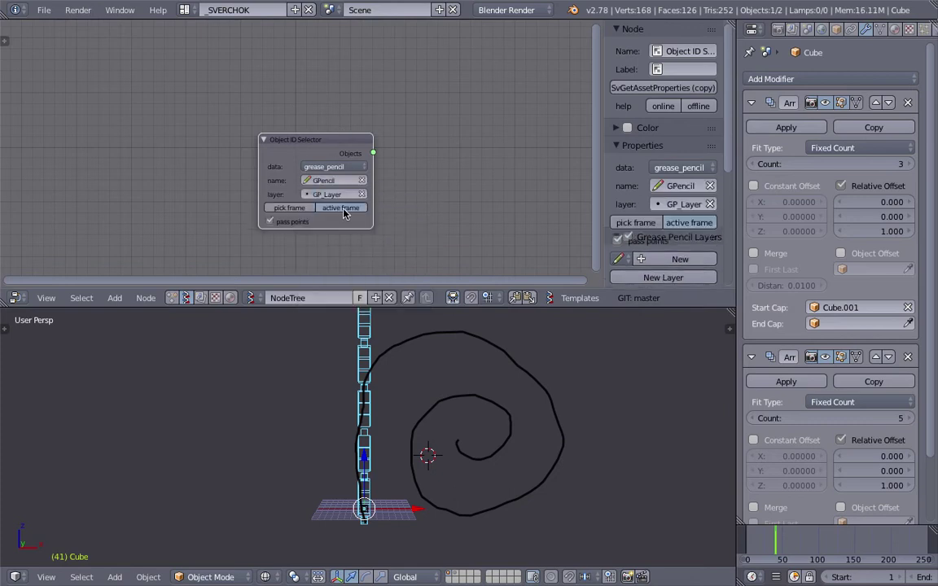
{"action": "left_click", "coordinate": [798, 551]}
Add a Polyline Viewer MK1 node and connect the Object ID Selector's Objects output to its vertices input.
{"action": "middle_click_drag", "start_coordinate": [358, 206], "coordinate": [333, 207]}
{"action": "key", "text": "alt+space"}
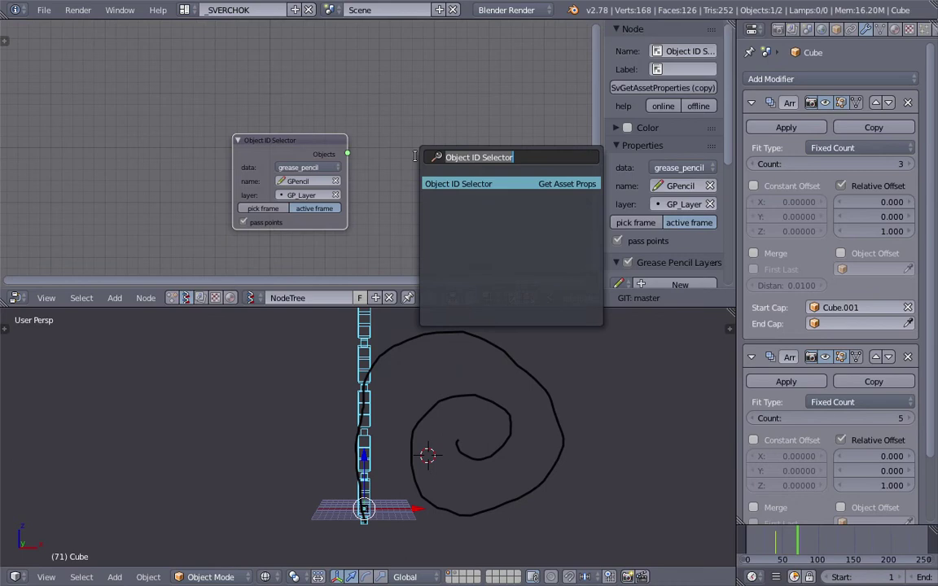
{"action": "type", "text": "polyl"}
{"action": "key", "text": "Return"}
{"action": "left_click", "coordinate": [410, 106]}
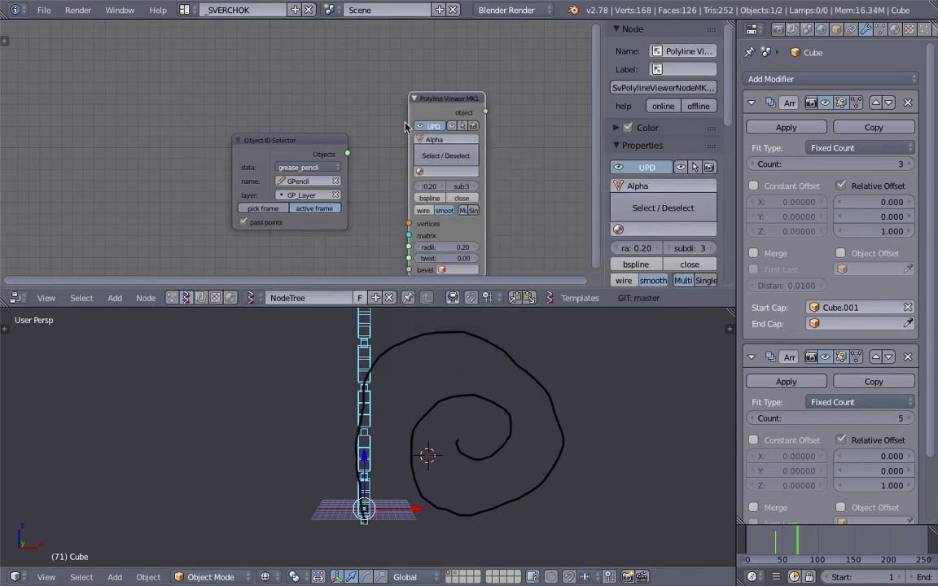
{"action": "left_click_drag", "start_coordinate": [350, 154], "coordinate": [408, 224]}
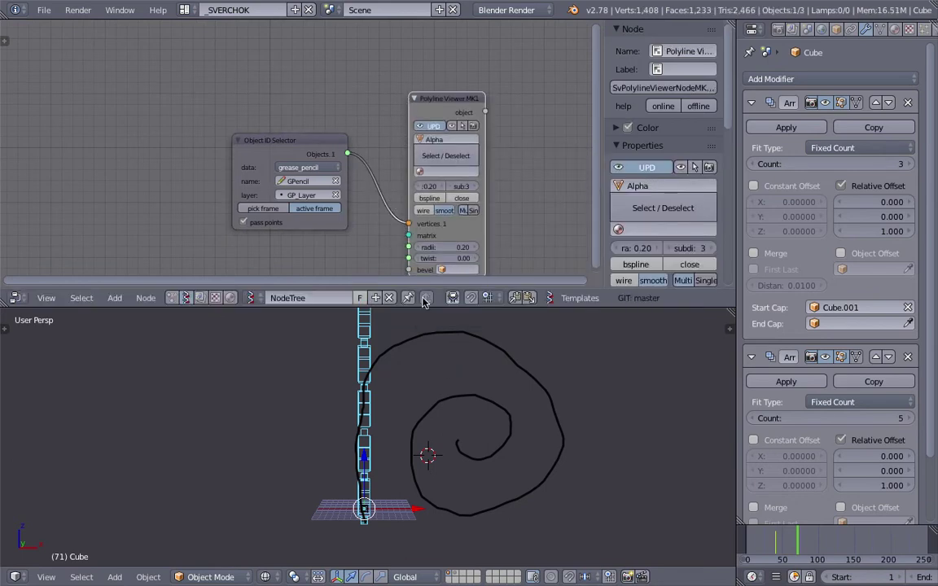
Move the Polyline Viewer MK1 node higher, advance the timeline to frame 73 and show the viewport in solid shading.
{"action": "middle_click_drag", "start_coordinate": [444, 375], "coordinate": [436, 376]}
{"action": "left_click_drag", "start_coordinate": [455, 95], "coordinate": [471, 64]}
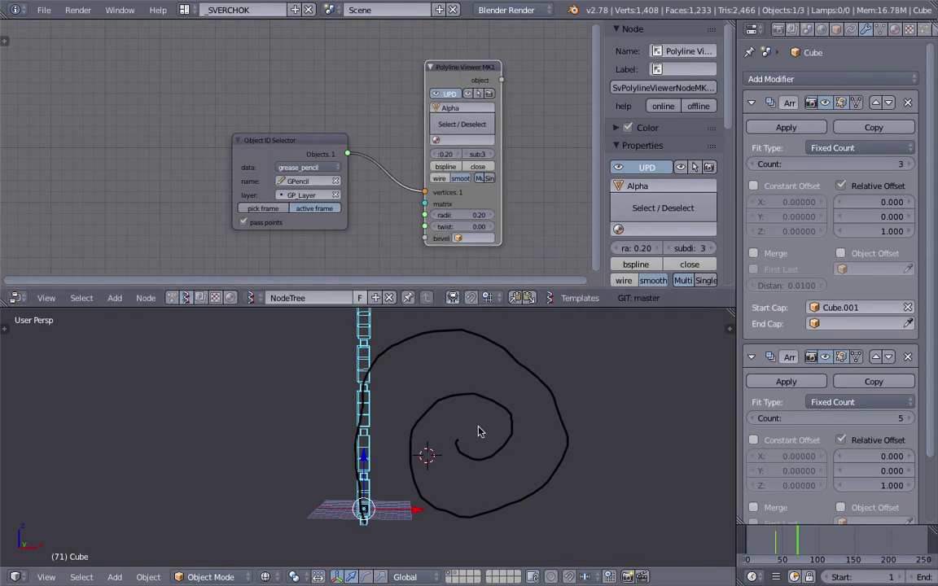
{"action": "middle_click_drag", "start_coordinate": [479, 429], "coordinate": [460, 429]}
{"action": "left_click_drag", "start_coordinate": [807, 534], "coordinate": [812, 533]}
{"action": "left_click", "coordinate": [799, 545]}
{"action": "right_click", "coordinate": [557, 377]}
{"action": "key", "text": "z"}
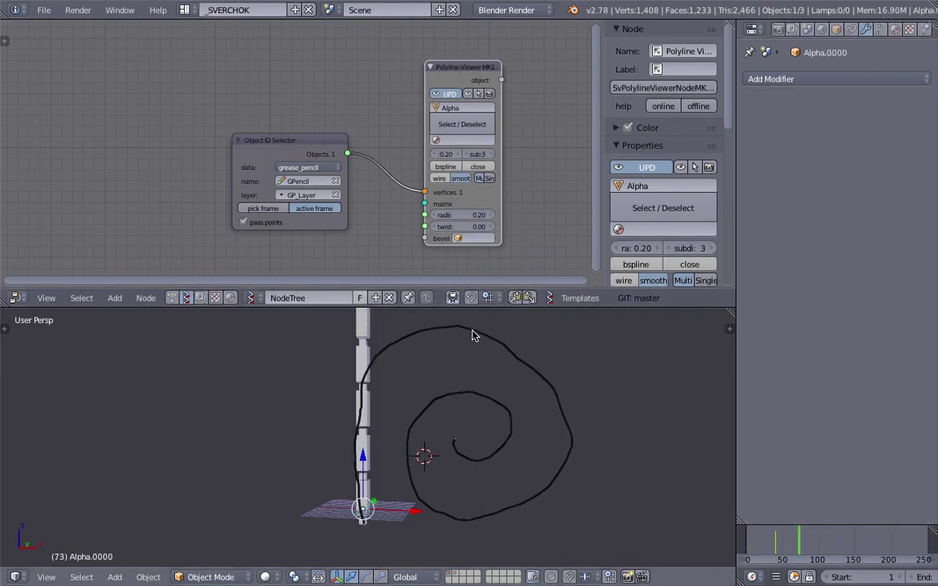
Add a Curve modifier to the cube column with Alpha.0000 as its object and Z as the deformation axis.
{"action": "right_click", "coordinate": [367, 345]}
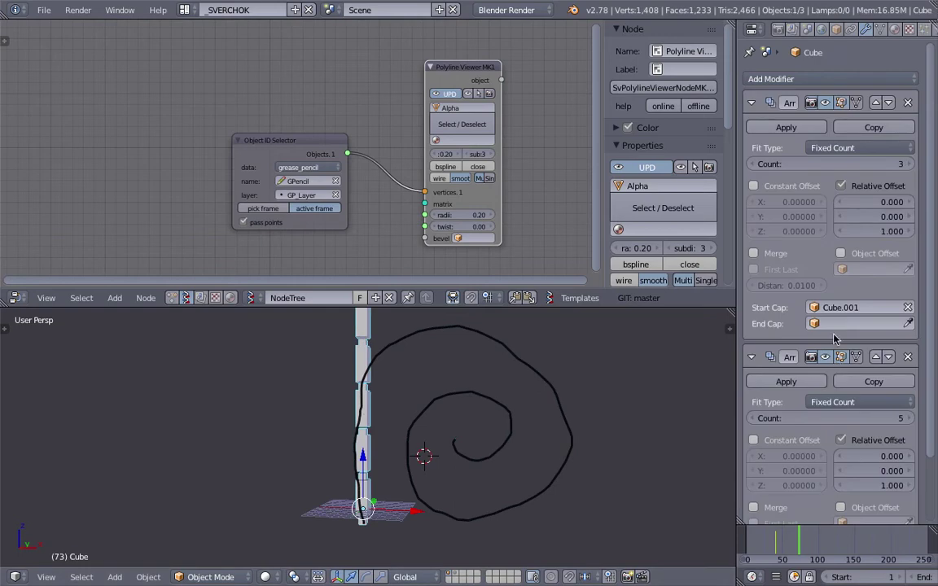
{"action": "left_click", "coordinate": [697, 79]}
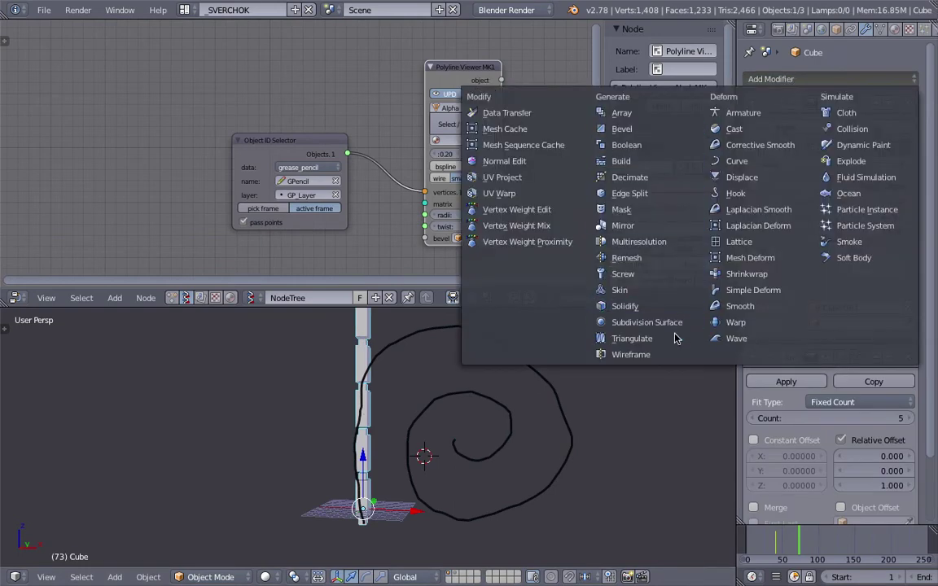
{"action": "left_click", "coordinate": [737, 162]}
{"action": "scroll", "coordinate": [833, 437], "scroll_direction": "down", "scroll_amount": 5}
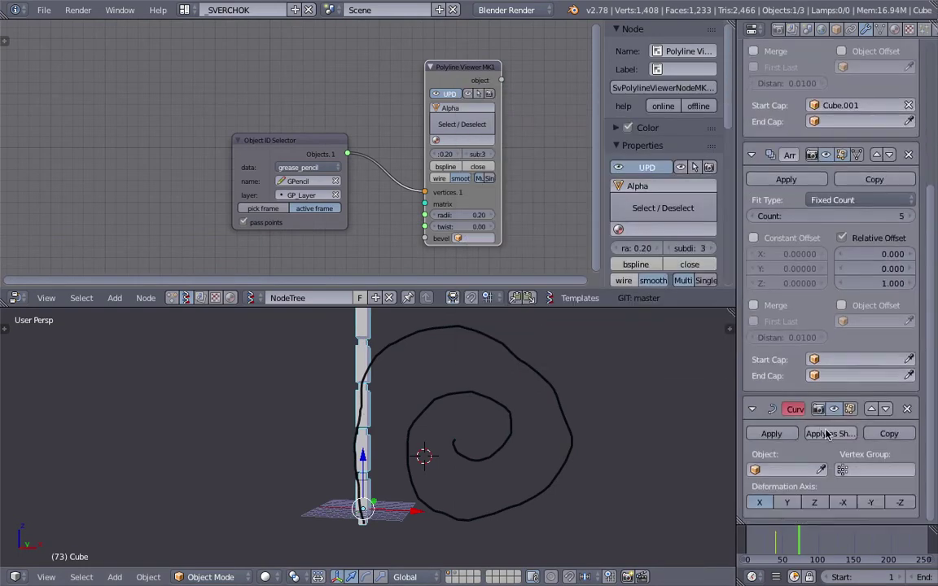
{"action": "left_click", "coordinate": [792, 470]}
{"action": "left_click", "coordinate": [776, 319]}
{"action": "mouse_move", "coordinate": [553, 376]}
{"action": "middle_mouse_down"}
{"action": "mouse_move", "coordinate": [572, 381]}
{"action": "mouse_move", "coordinate": [559, 386]}
{"action": "middle_mouse_up"}
{"action": "left_click", "coordinate": [817, 503]}
{"action": "middle_click_drag", "start_coordinate": [352, 360], "coordinate": [371, 358]}
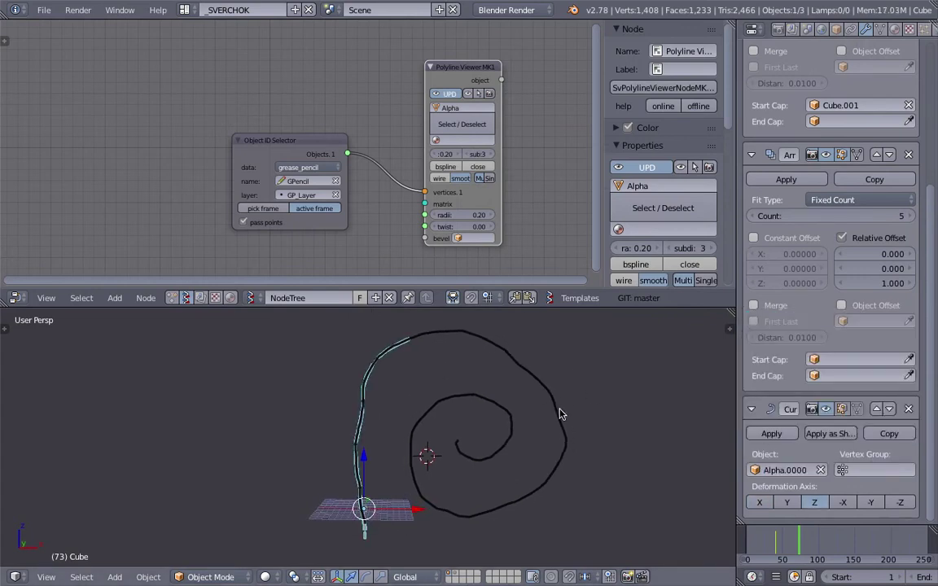
Set the Polyline Viewer's radii to 1.40 and raise the second Array modifier's count to 19 so the chain follows the spiral.
{"action": "mouse_move", "coordinate": [450, 216]}
{"action": "left_mouse_down"}
{"action": "mouse_move", "coordinate": [509, 216]}
{"action": "mouse_move", "coordinate": [460, 219]}
{"action": "left_mouse_up"}
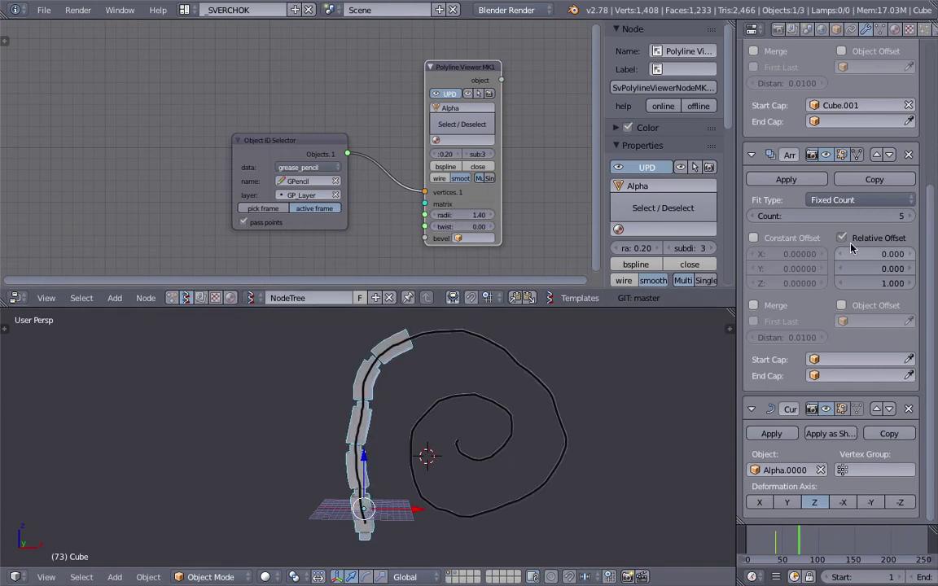
{"action": "left_click", "coordinate": [909, 217]}
{"action": "left_click", "coordinate": [909, 217]}
{"action": "left_click", "coordinate": [909, 217]}
{"action": "left_click", "coordinate": [909, 218]}
{"action": "left_click", "coordinate": [909, 218]}
{"action": "left_click", "coordinate": [909, 217]}
{"action": "left_click", "coordinate": [909, 217]}
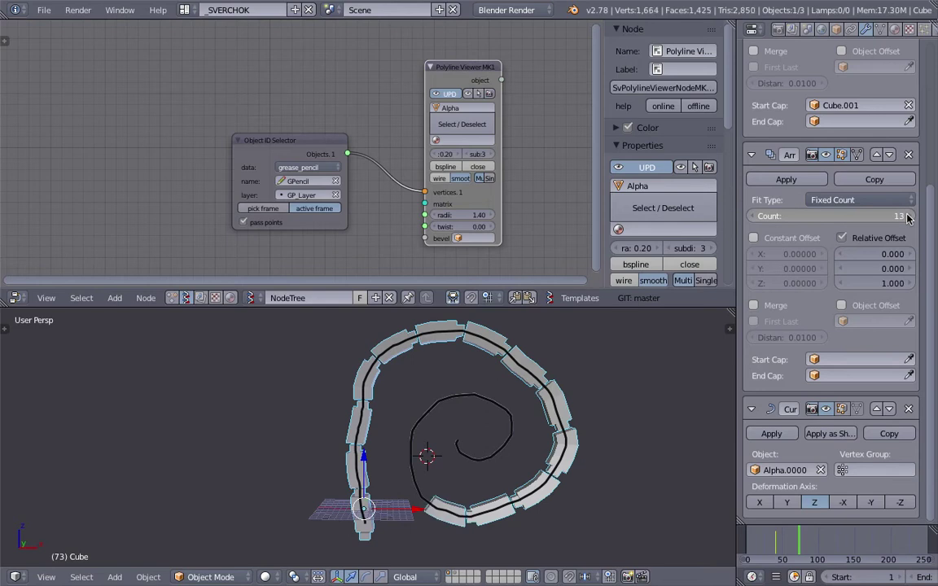
{"action": "left_click", "coordinate": [909, 218]}
{"action": "left_click", "coordinate": [909, 217]}
{"action": "left_click", "coordinate": [909, 217]}
{"action": "left_click", "coordinate": [909, 217]}
Apply a level 2 subdivision surface to the chain and inspect the rounded beads along the spiral.
{"action": "middle_click_drag", "start_coordinate": [512, 388], "coordinate": [471, 421]}
{"action": "scroll", "coordinate": [434, 415], "scroll_direction": "up", "scroll_amount": 2}
{"action": "key", "text": "ctrl+2"}
{"action": "scroll", "coordinate": [500, 376], "scroll_direction": "down", "scroll_amount": 2}
{"action": "scroll", "coordinate": [448, 452], "scroll_direction": "up", "scroll_amount": 4}
{"action": "scroll", "coordinate": [456, 417], "scroll_direction": "up", "scroll_amount": 2}
{"action": "scroll", "coordinate": [452, 416], "scroll_direction": "down", "scroll_amount": 5}
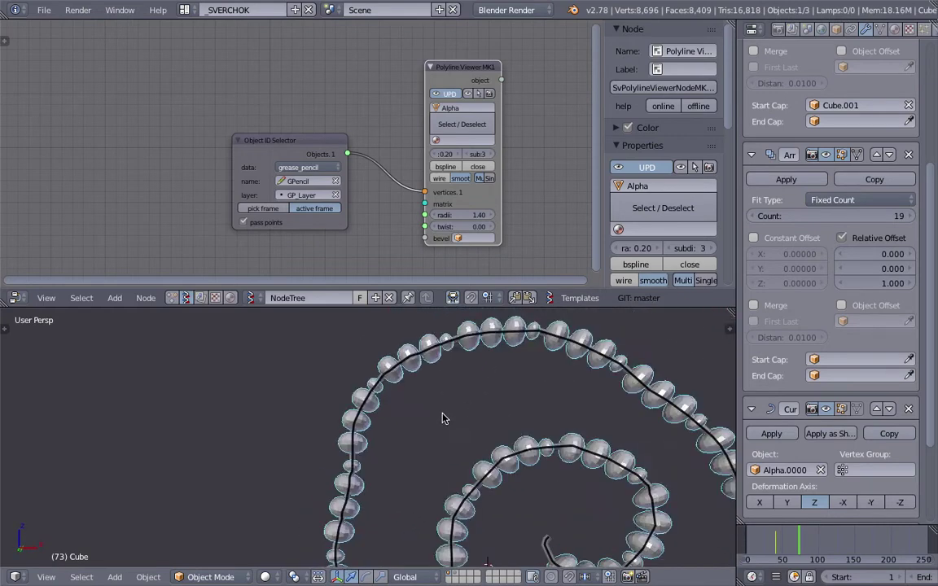
{"action": "scroll", "coordinate": [496, 440], "scroll_direction": "down", "scroll_amount": 5}
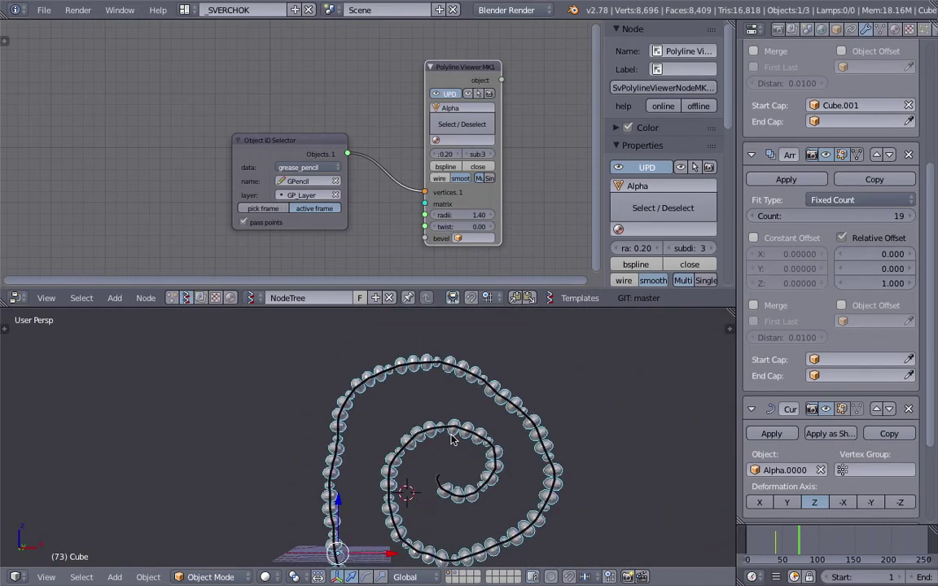
{"action": "middle_click_drag", "start_coordinate": [387, 389], "coordinate": [409, 372]}
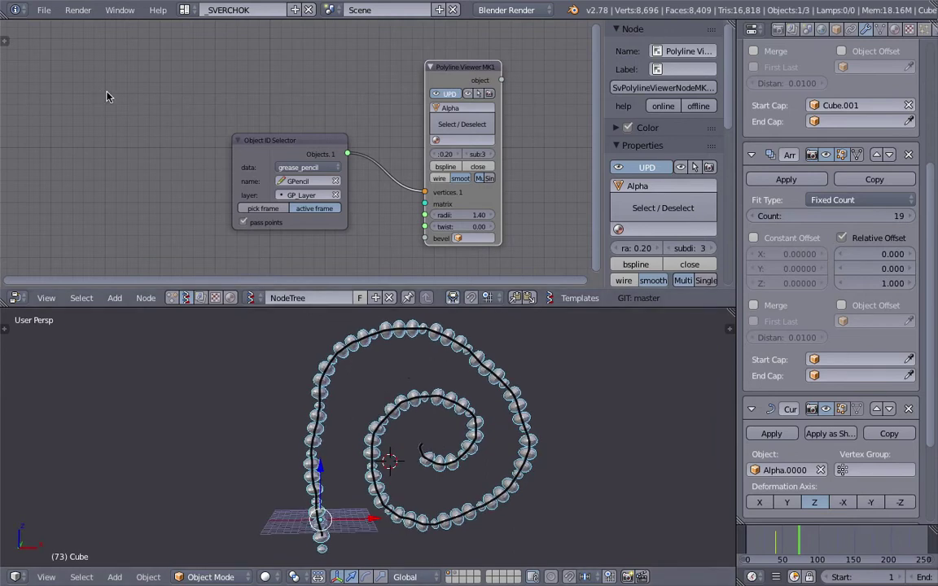
Start a new file from the start-up file and delete all default objects from the scene.
{"action": "left_click", "coordinate": [44, 9]}
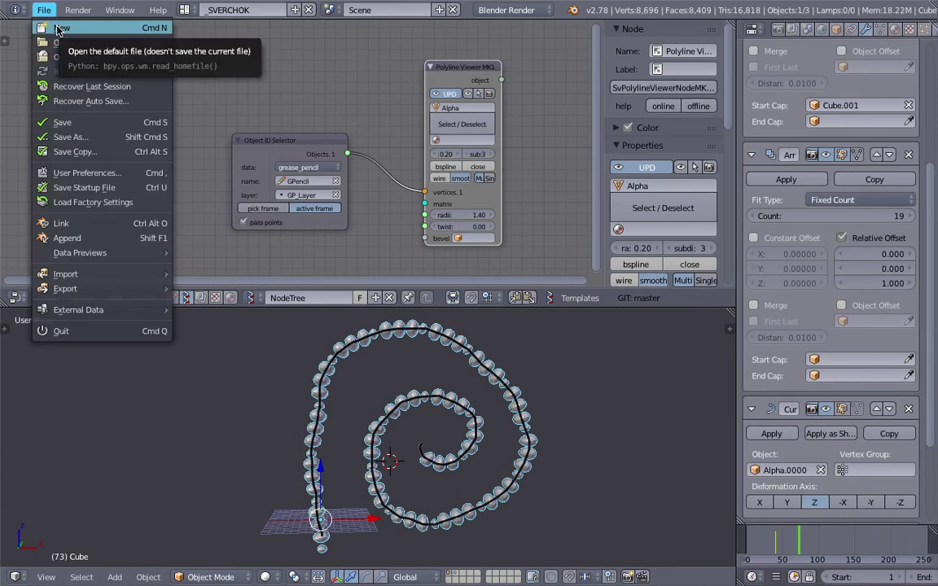
{"action": "left_click", "coordinate": [62, 29]}
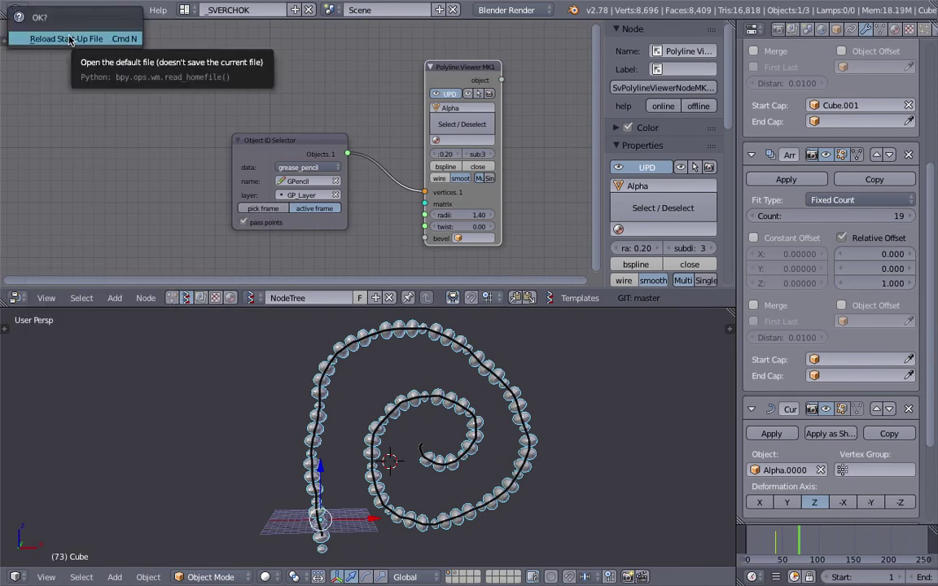
{"action": "left_click", "coordinate": [68, 39]}
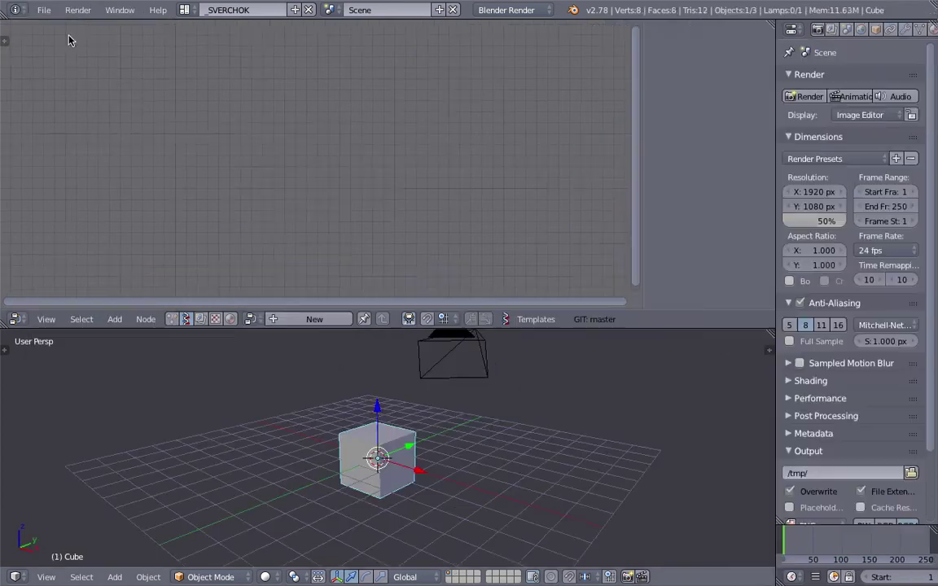
{"action": "key", "text": "a"}
{"action": "middle_click_drag", "start_coordinate": [501, 448], "coordinate": [521, 431]}
{"action": "key", "text": "a"}
{"action": "key", "text": "x"}
{"action": "left_click", "coordinate": [507, 446]}
Create a new Sverchok node tree and add a Circle node.
{"action": "left_click", "coordinate": [295, 320]}
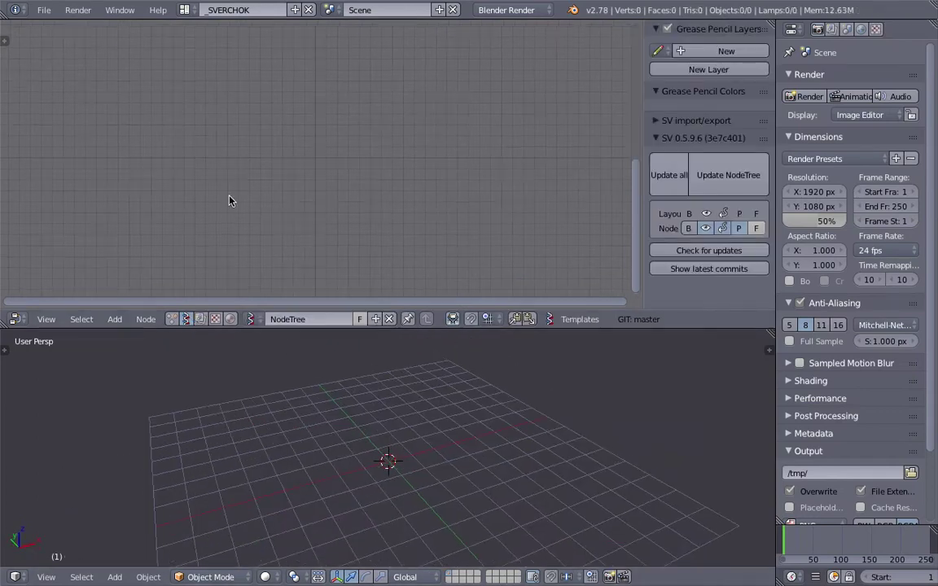
{"action": "key", "text": "shift+a"}
{"action": "left_click", "coordinate": [208, 138]}
{"action": "type", "text": "cir"}
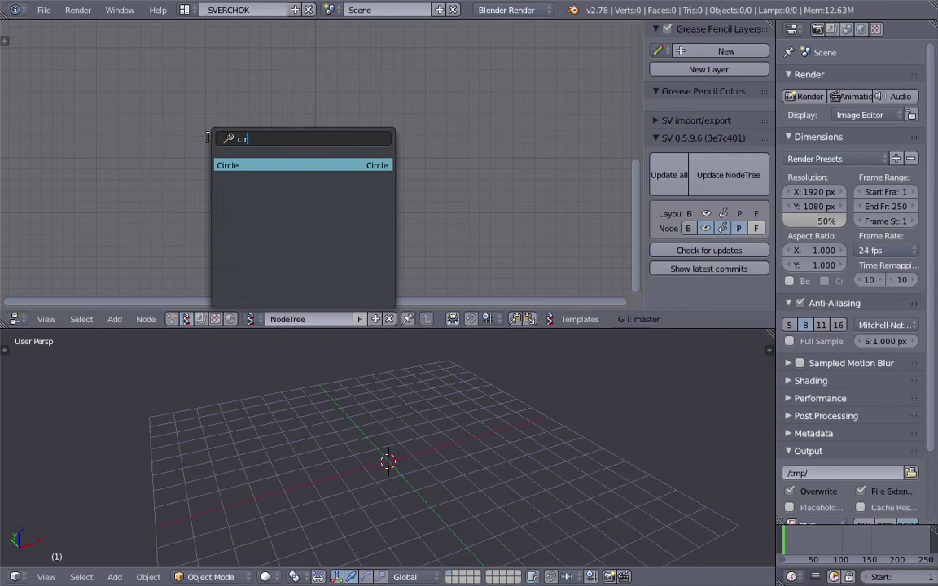
{"action": "key", "text": "Return"}
{"action": "left_click", "coordinate": [209, 139]}
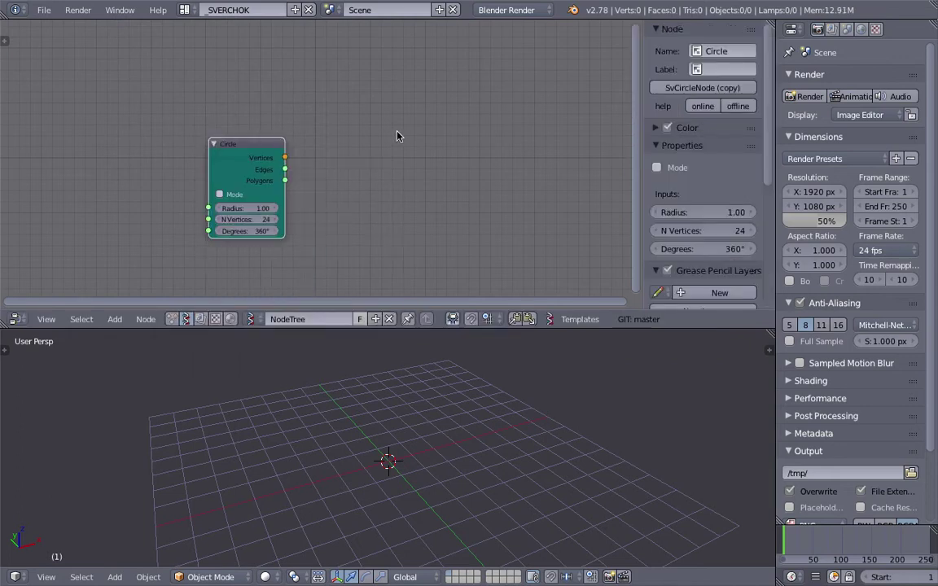
Add a Viewer Draw node and connect the Circle's Vertices output to its vertices input.
{"action": "key", "text": "shift+a"}
{"action": "left_click", "coordinate": [396, 133]}
{"action": "type", "text": "view"}
{"action": "key", "text": "Return"}
{"action": "left_click", "coordinate": [398, 133]}
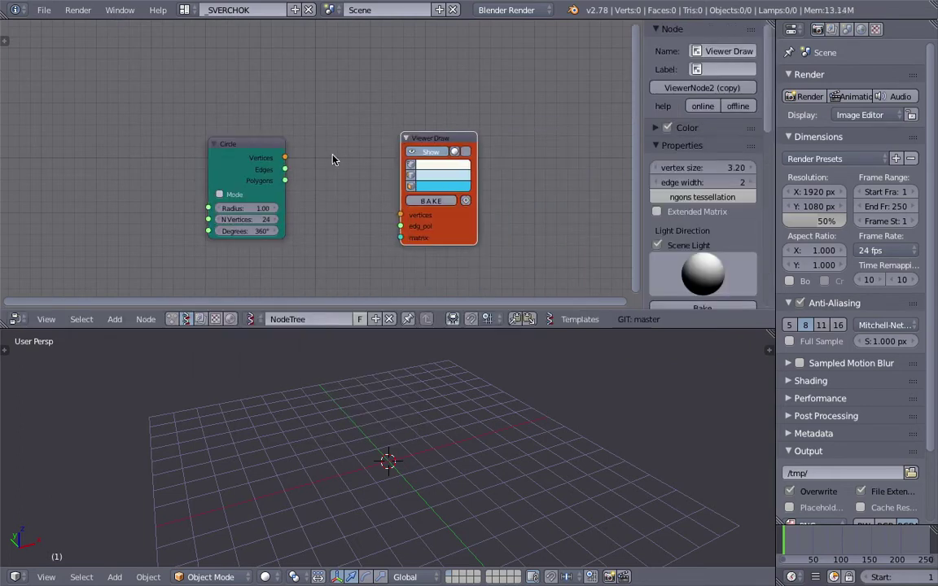
{"action": "left_click_drag", "start_coordinate": [285, 158], "coordinate": [400, 215]}
Space the Circle and Viewer Draw nodes apart and hide the node editor's properties sidebar.
{"action": "left_click_drag", "start_coordinate": [263, 146], "coordinate": [209, 136]}
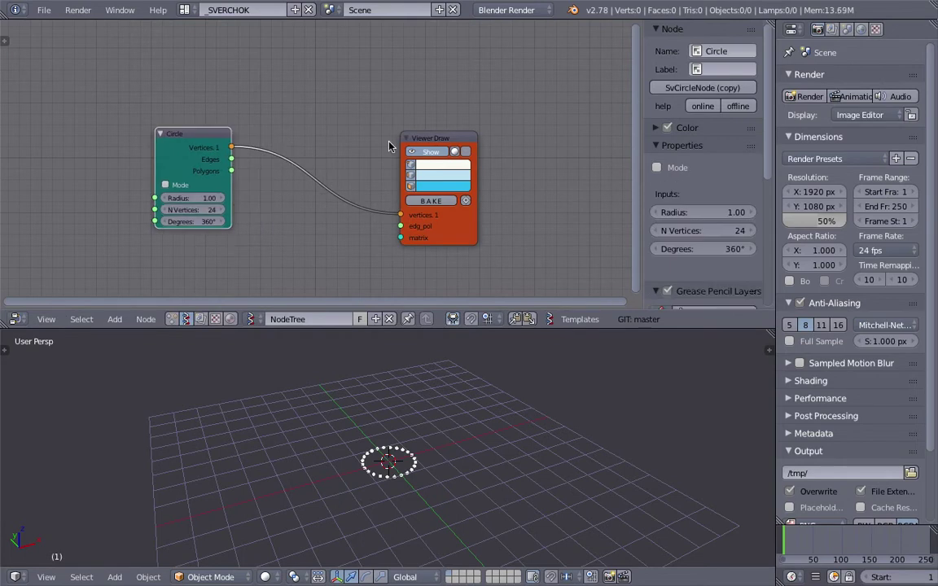
{"action": "left_click_drag", "start_coordinate": [424, 140], "coordinate": [467, 117]}
{"action": "left_click_drag", "start_coordinate": [643, 98], "coordinate": [805, 136]}
{"action": "scroll", "coordinate": [438, 481], "scroll_direction": "up", "scroll_amount": 4}
{"action": "middle_click_drag", "start_coordinate": [481, 436], "coordinate": [368, 430]}
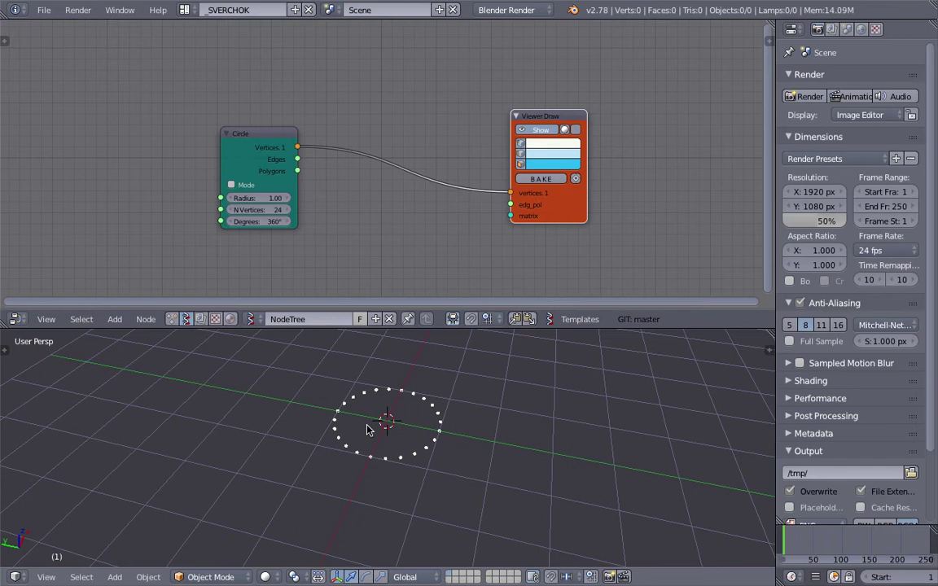
{"action": "middle_click_drag", "start_coordinate": [446, 227], "coordinate": [450, 226]}
{"action": "left_click_drag", "start_coordinate": [570, 204], "coordinate": [600, 208]}
Set the Circle's radius to 1.42 and widen the gap between the Circle and Viewer Draw nodes.
{"action": "middle_click_drag", "start_coordinate": [451, 401], "coordinate": [472, 421]}
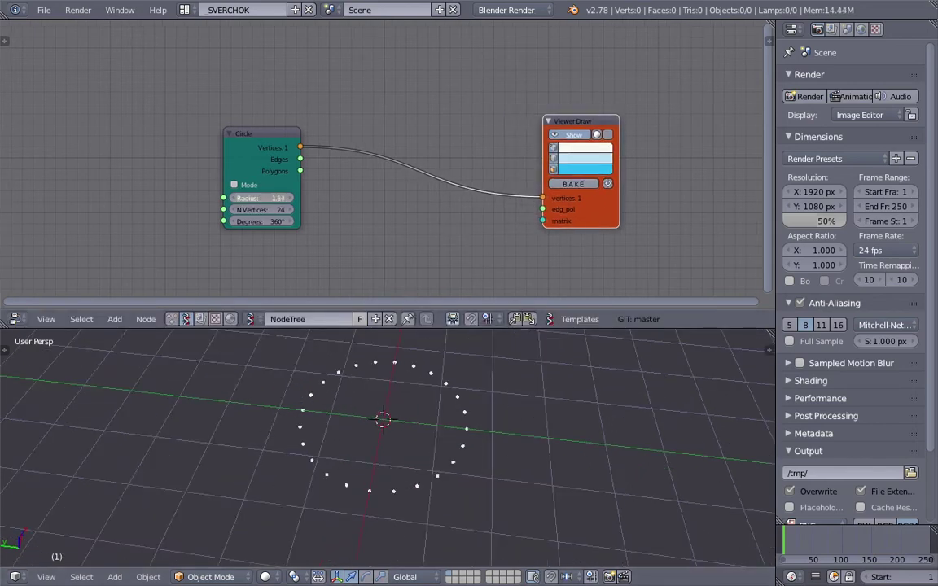
{"action": "left_click_drag", "start_coordinate": [274, 145], "coordinate": [228, 137]}
{"action": "middle_click_drag", "start_coordinate": [374, 379], "coordinate": [399, 389]}
{"action": "mouse_move", "coordinate": [400, 433]}
{"action": "middle_mouse_down"}
{"action": "mouse_move", "coordinate": [355, 421]}
{"action": "mouse_move", "coordinate": [389, 425]}
{"action": "middle_mouse_up"}
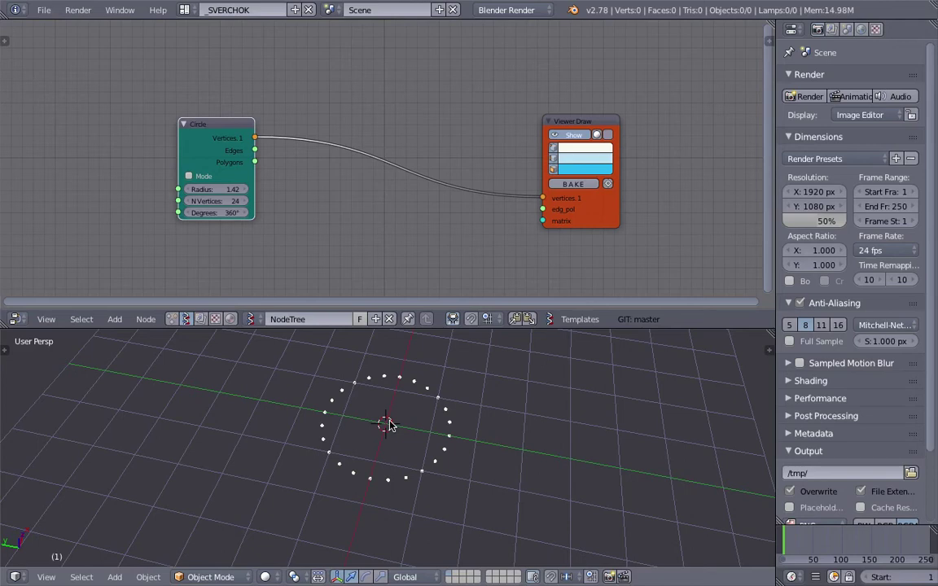
{"action": "left_click_drag", "start_coordinate": [196, 127], "coordinate": [131, 129]}
{"action": "middle_click_drag", "start_coordinate": [410, 145], "coordinate": [421, 146]}
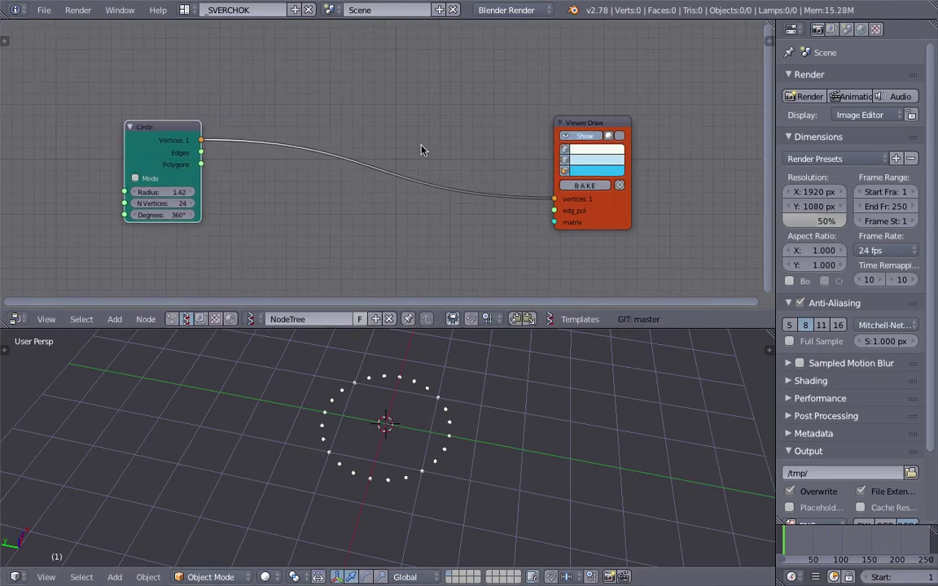
{"action": "left_click_drag", "start_coordinate": [596, 125], "coordinate": [609, 124]}
{"action": "middle_click_drag", "start_coordinate": [433, 414], "coordinate": [396, 410]}
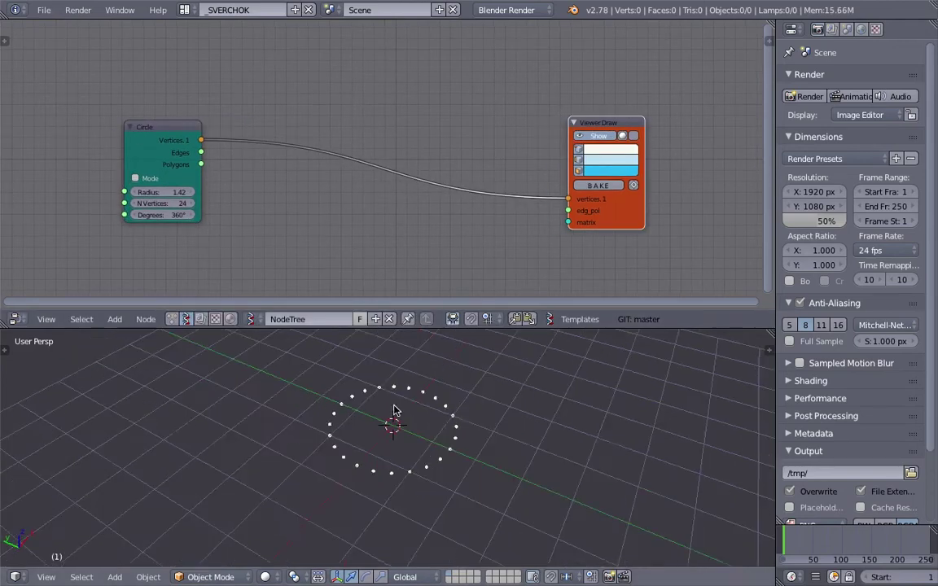
Insert a Vector Interpolation mk3 node on the link between the Circle and Viewer Draw nodes.
{"action": "middle_click_drag", "start_coordinate": [308, 150], "coordinate": [324, 140]}
{"action": "key", "text": "shift+a"}
{"action": "left_click", "coordinate": [347, 112]}
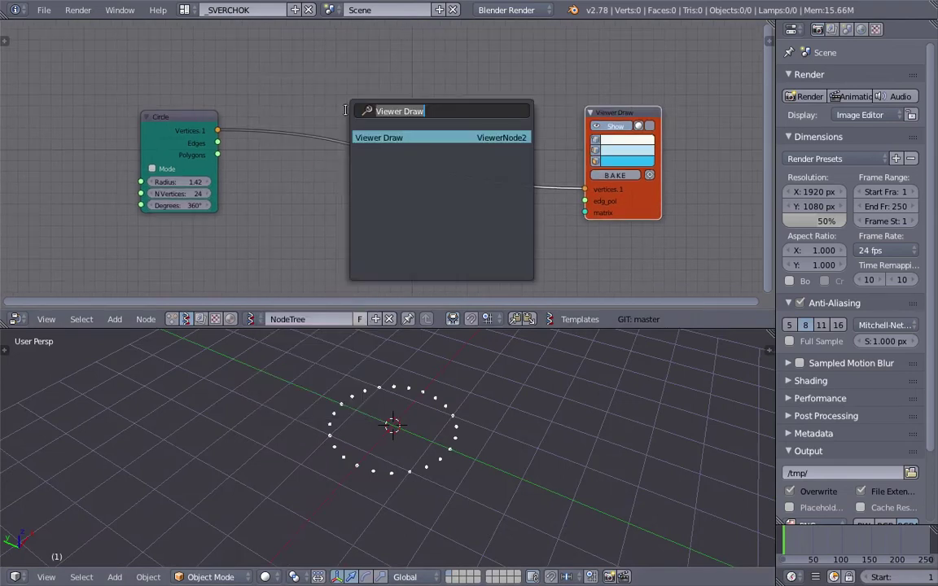
{"action": "type", "text": "vector"}
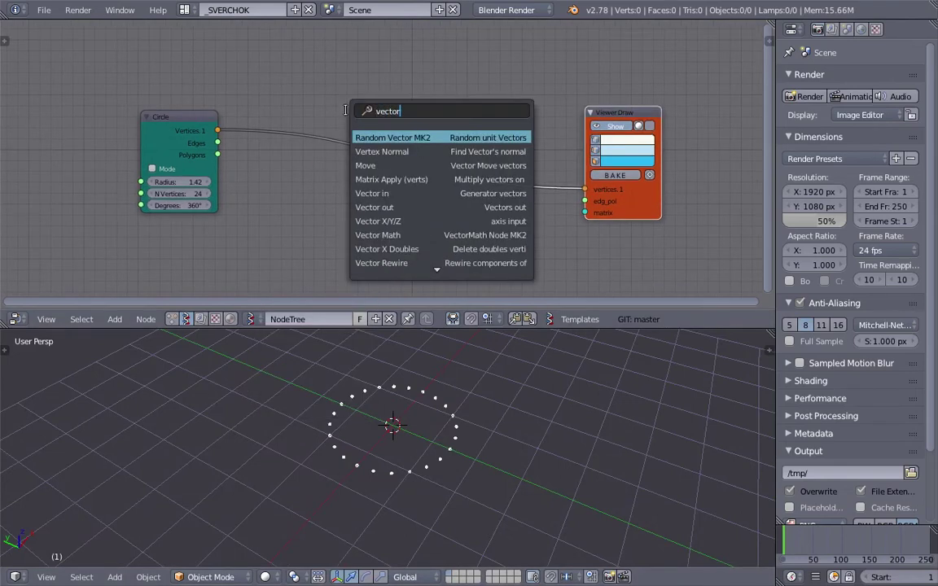
{"action": "type", "text": " i"}
{"action": "key", "text": "Down"}
{"action": "key", "text": "Down"}
{"action": "key", "text": "Down"}
{"action": "key", "text": "Down"}
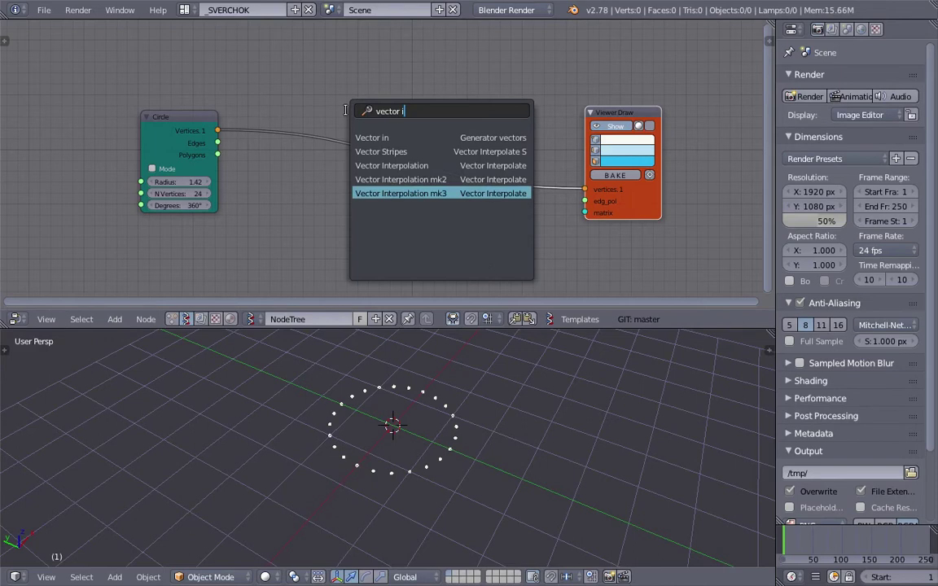
{"action": "key", "text": "Return"}
{"action": "left_click", "coordinate": [374, 207]}
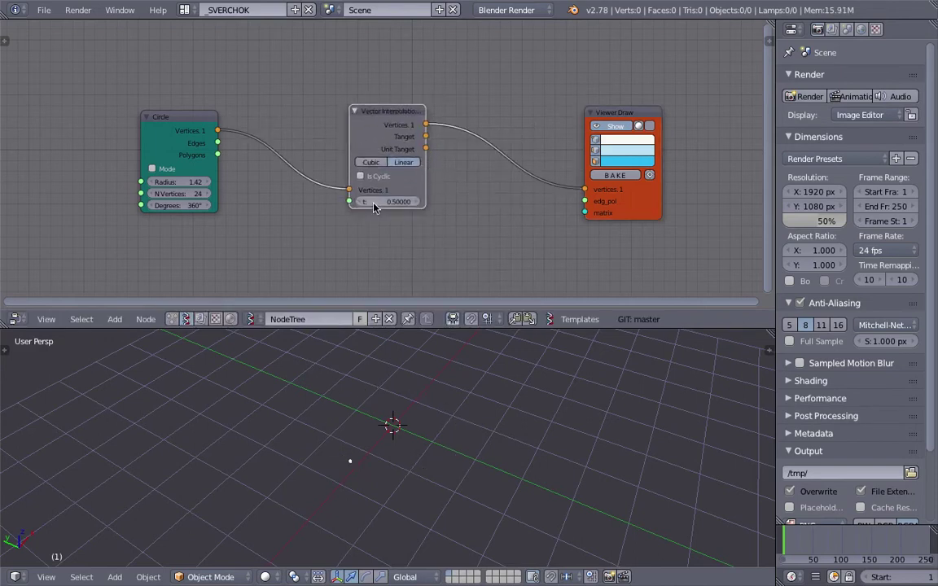
Set the Vector Interpolation node's t value to 0.92 and widen the node to show its full title.
{"action": "left_click_drag", "start_coordinate": [389, 201], "coordinate": [489, 201]}
{"action": "mouse_move", "coordinate": [198, 129]}
{"action": "left_mouse_down"}
{"action": "mouse_move", "coordinate": [187, 134]}
{"action": "mouse_move", "coordinate": [206, 135]}
{"action": "left_mouse_up"}
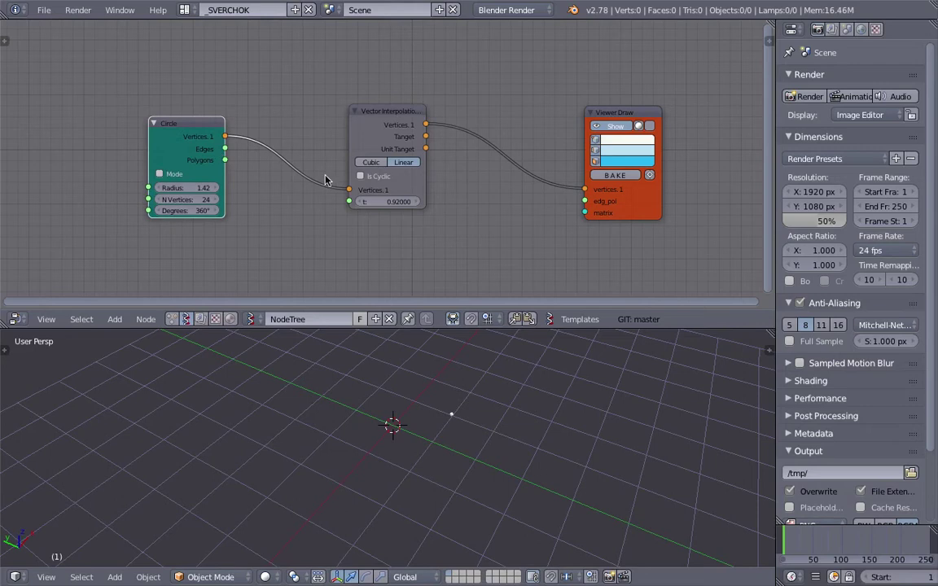
{"action": "middle_click_drag", "start_coordinate": [300, 163], "coordinate": [296, 180]}
{"action": "scroll", "coordinate": [385, 139], "scroll_direction": "up", "scroll_amount": 1}
{"action": "left_click_drag", "start_coordinate": [427, 133], "coordinate": [465, 132]}
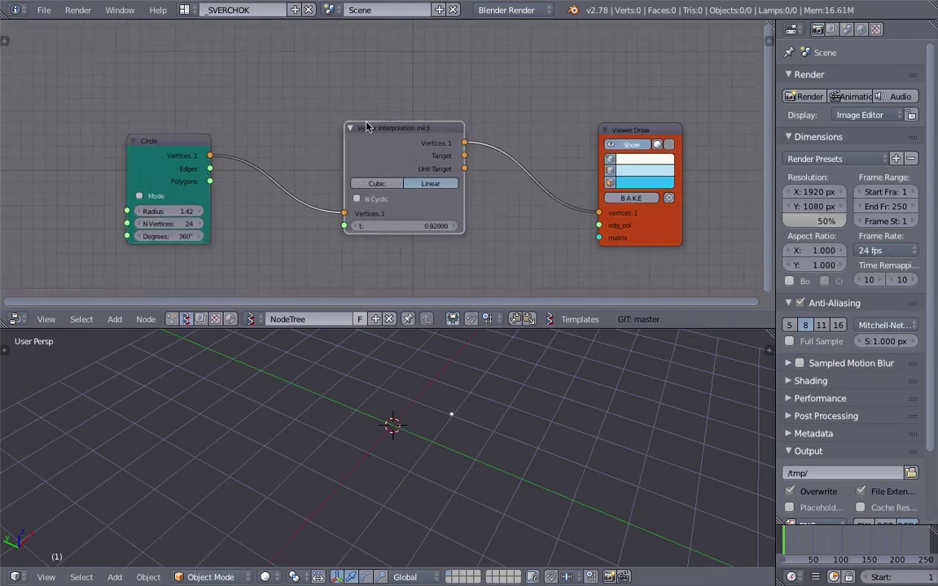
Add a Range Float node above the Circle node and set it to Count mode.
{"action": "middle_click_drag", "start_coordinate": [286, 109], "coordinate": [296, 125]}
{"action": "key", "text": "shift+a"}
{"action": "left_click", "coordinate": [280, 86]}
{"action": "type", "text": "range"}
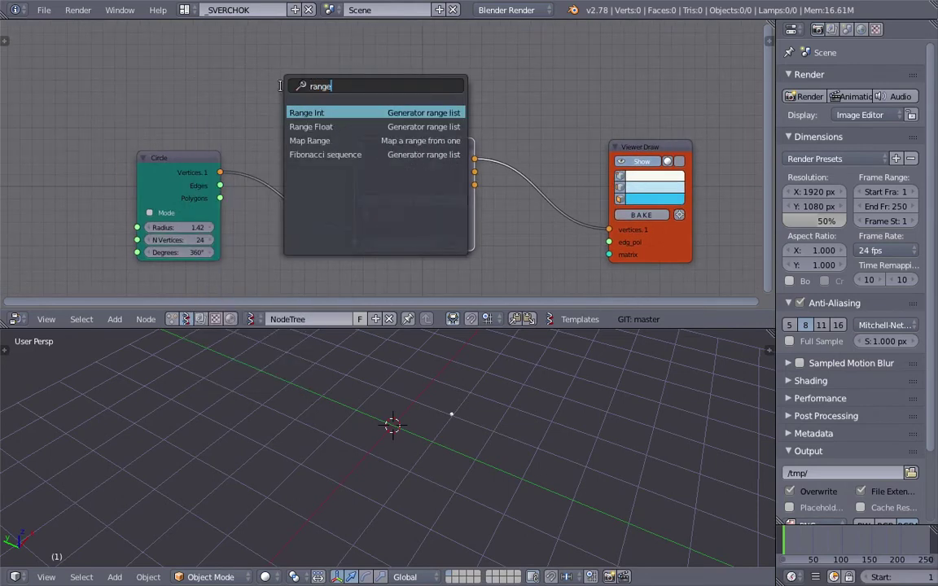
{"action": "key", "text": "Down"}
{"action": "key", "text": "Return"}
{"action": "left_click", "coordinate": [254, 58]}
{"action": "left_click", "coordinate": [290, 94]}
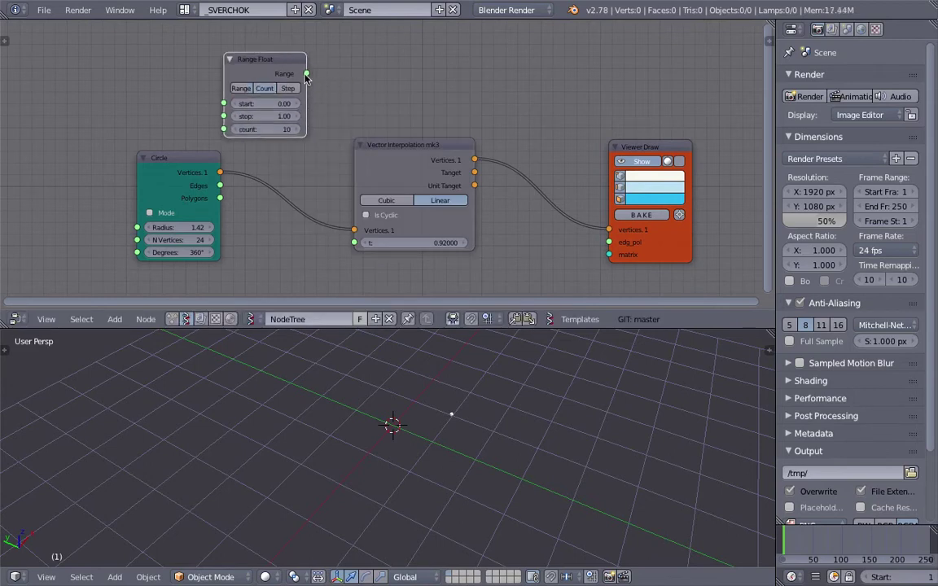
Connect the Range Float output to the Vector Interpolation's t input and set the count to 22.
{"action": "left_click_drag", "start_coordinate": [306, 74], "coordinate": [355, 243]}
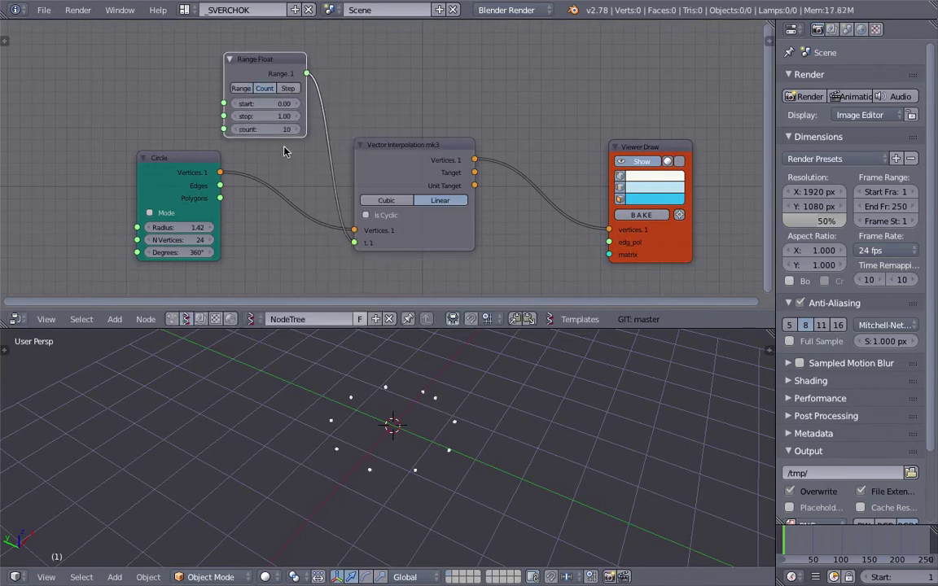
{"action": "mouse_move", "coordinate": [267, 129]}
{"action": "left_mouse_down"}
{"action": "mouse_move", "coordinate": [295, 129]}
{"action": "mouse_move", "coordinate": [282, 130]}
{"action": "left_mouse_up"}
{"action": "middle_click_drag", "start_coordinate": [370, 386], "coordinate": [440, 413]}
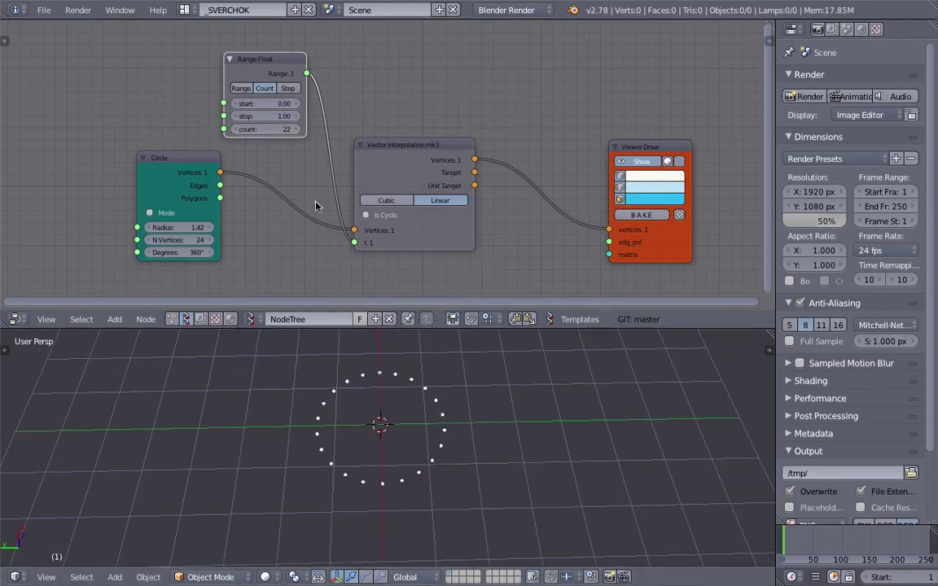
Set the Circle's radius to 2.68 and the Range Float's count to 12.
{"action": "mouse_move", "coordinate": [280, 130]}
{"action": "left_mouse_down"}
{"action": "mouse_move", "coordinate": [267, 131]}
{"action": "mouse_move", "coordinate": [287, 130]}
{"action": "mouse_move", "coordinate": [267, 130]}
{"action": "mouse_move", "coordinate": [275, 131]}
{"action": "left_mouse_up"}
{"action": "left_click_drag", "start_coordinate": [181, 228], "coordinate": [198, 228]}
{"action": "mouse_move", "coordinate": [266, 129]}
{"action": "left_mouse_down"}
{"action": "mouse_move", "coordinate": [274, 130]}
{"action": "mouse_move", "coordinate": [261, 129]}
{"action": "left_mouse_up"}
{"action": "scroll", "coordinate": [425, 427], "scroll_direction": "down", "scroll_amount": 2}
{"action": "mouse_move", "coordinate": [425, 427]}
{"action": "middle_mouse_down"}
{"action": "mouse_move", "coordinate": [371, 422]}
{"action": "mouse_move", "coordinate": [421, 383]}
{"action": "mouse_move", "coordinate": [406, 363]}
{"action": "middle_mouse_up"}
{"action": "scroll", "coordinate": [415, 399], "scroll_direction": "down", "scroll_amount": 1}
{"action": "middle_click_drag", "start_coordinate": [523, 136], "coordinate": [484, 125]}
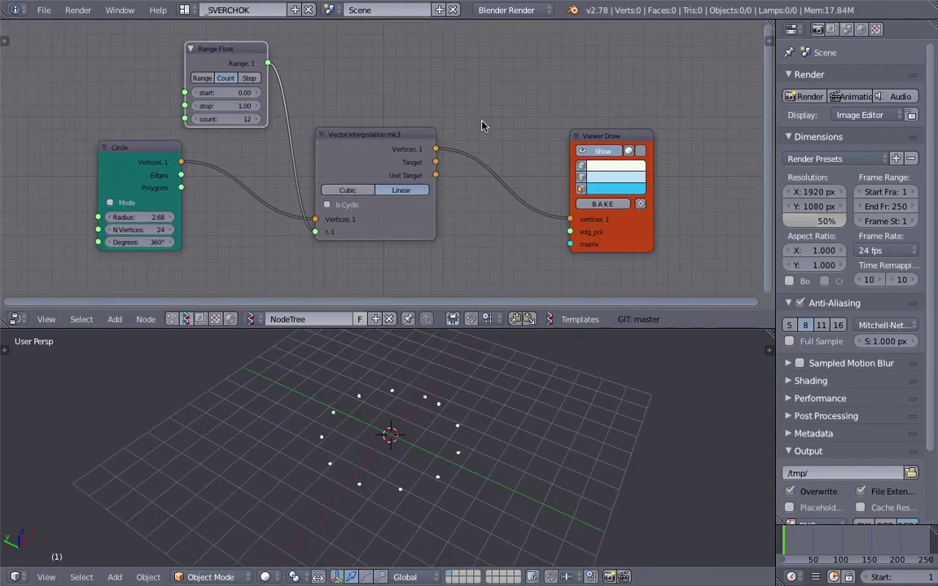
Save the scene to the Desktop folder as sv_resampling_advanced_001.
{"action": "left_click_drag", "start_coordinate": [624, 141], "coordinate": [639, 141]}
{"action": "scroll", "coordinate": [453, 128], "scroll_direction": "down", "scroll_amount": 2}
{"action": "middle_click_drag", "start_coordinate": [453, 128], "coordinate": [458, 133]}
{"action": "key", "text": "ctrl+s"}
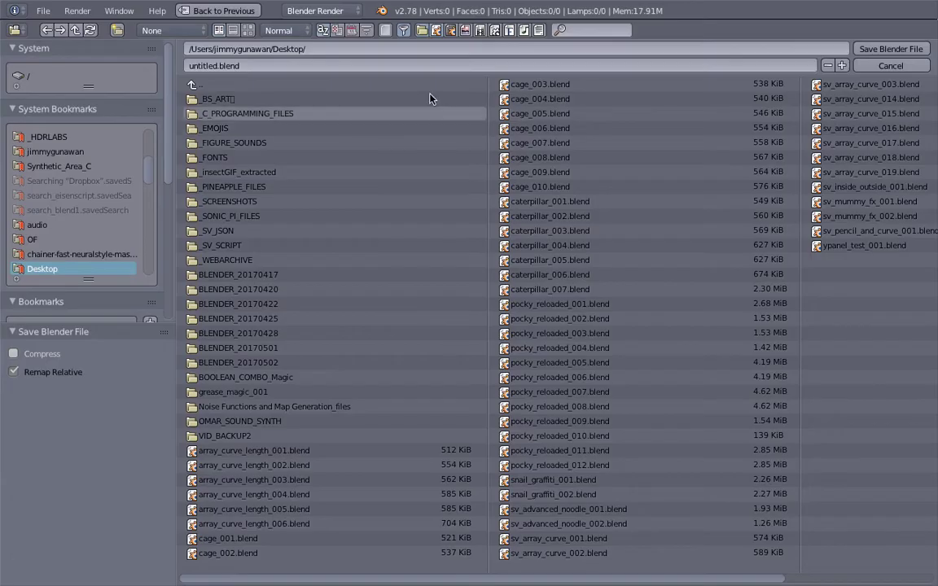
{"action": "left_click", "coordinate": [409, 65]}
{"action": "type", "text": "sv_resampling_advanced_001"}
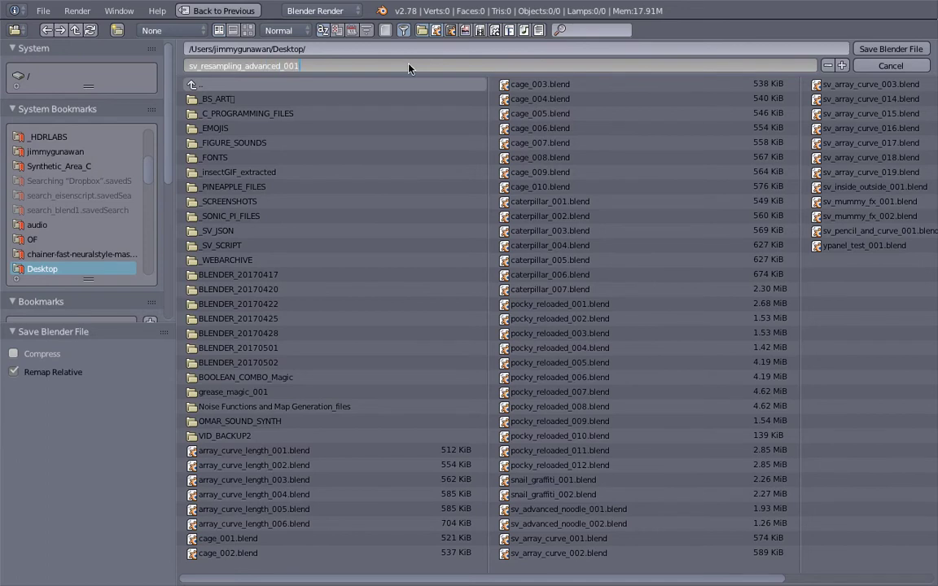
{"action": "key", "text": "Return"}
{"action": "left_click", "coordinate": [912, 47]}
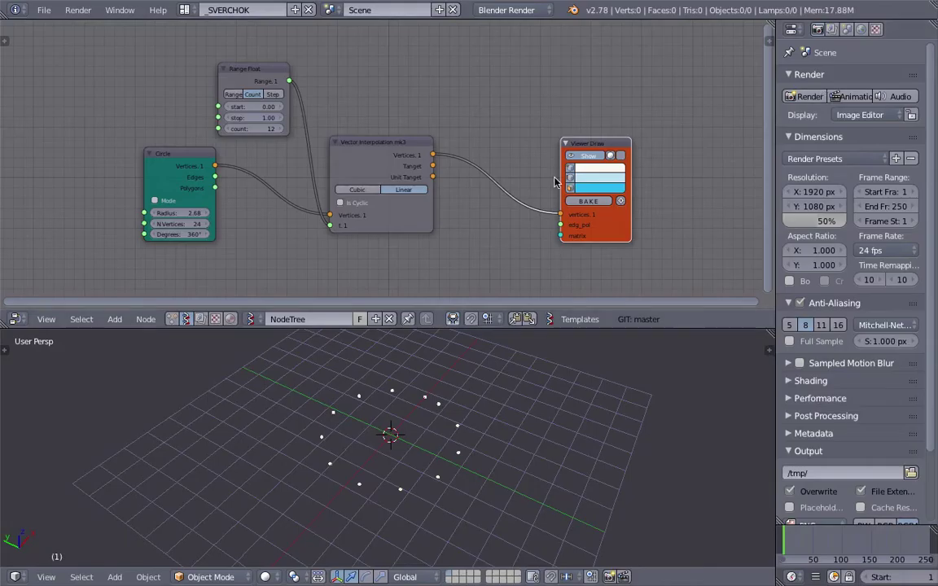
Move the Viewer Draw and Vector Interpolation nodes farther along the chain and widen the node editor area.
{"action": "left_click_drag", "start_coordinate": [592, 145], "coordinate": [637, 135]}
{"action": "middle_click_drag", "start_coordinate": [593, 130], "coordinate": [567, 126]}
{"action": "left_click_drag", "start_coordinate": [778, 118], "coordinate": [803, 119]}
{"action": "middle_click_drag", "start_coordinate": [395, 440], "coordinate": [440, 433]}
{"action": "middle_click_drag", "start_coordinate": [371, 430], "coordinate": [409, 399]}
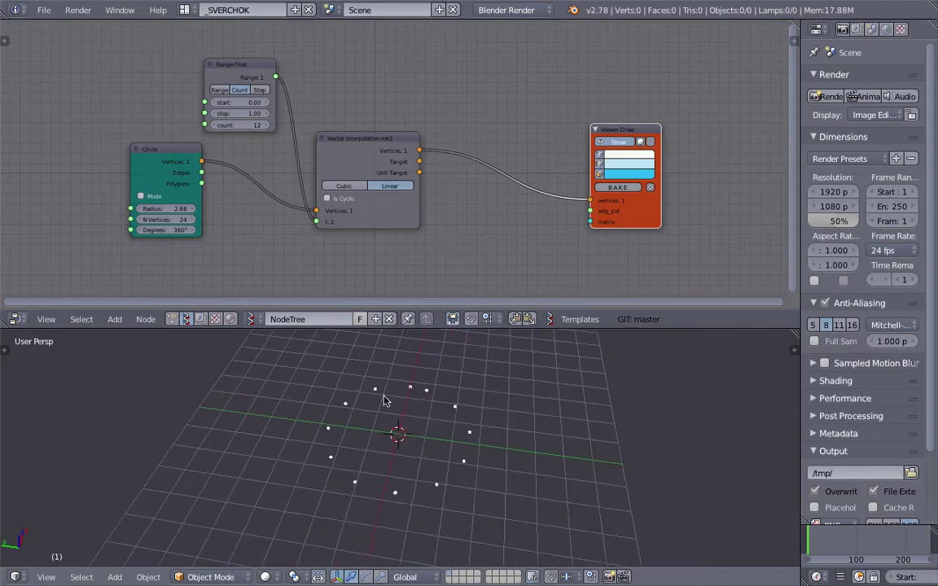
{"action": "left_click_drag", "start_coordinate": [360, 143], "coordinate": [377, 135]}
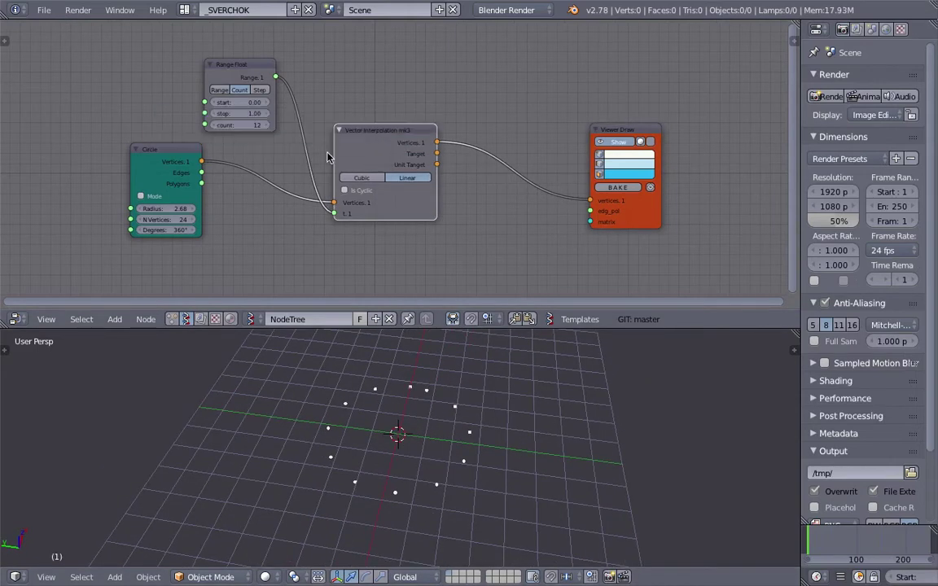
Set the Circle's radius to 3.43, move the Circle and Range Float nodes away from Vector Interpolation, and save over the file.
{"action": "left_click_drag", "start_coordinate": [176, 208], "coordinate": [179, 185]}
{"action": "left_click_drag", "start_coordinate": [147, 154], "coordinate": [35, 164]}
{"action": "left_click_drag", "start_coordinate": [243, 70], "coordinate": [203, 60]}
{"action": "key", "text": "ctrl+s"}
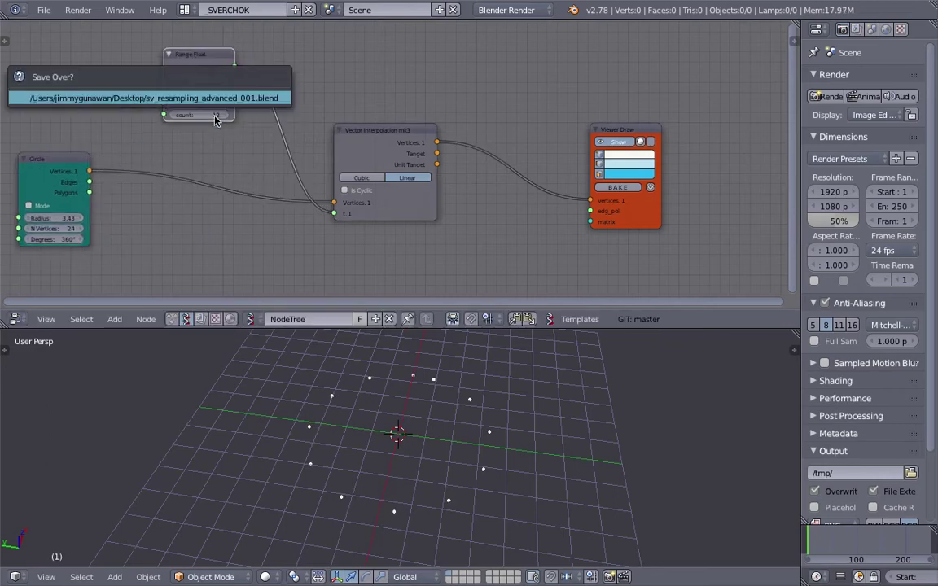
{"action": "key", "text": "Return"}
Add a Scripted Node Lite below the link between the Circle and Vector Interpolation nodes.
{"action": "middle_click_drag", "start_coordinate": [266, 288], "coordinate": [303, 249]}
{"action": "key", "text": "shift+a"}
{"action": "left_click", "coordinate": [302, 246]}
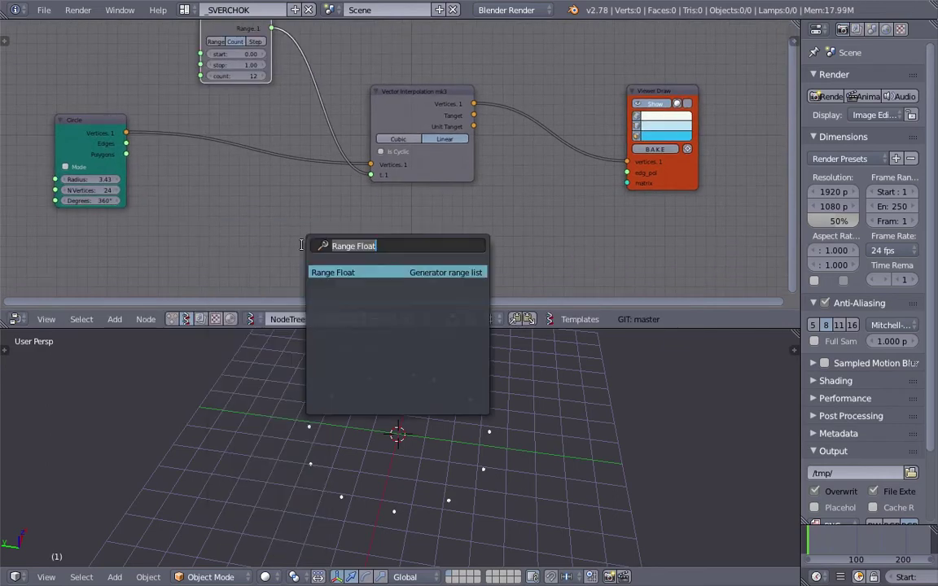
{"action": "type", "text": "scrip"}
{"action": "key", "text": "Return"}
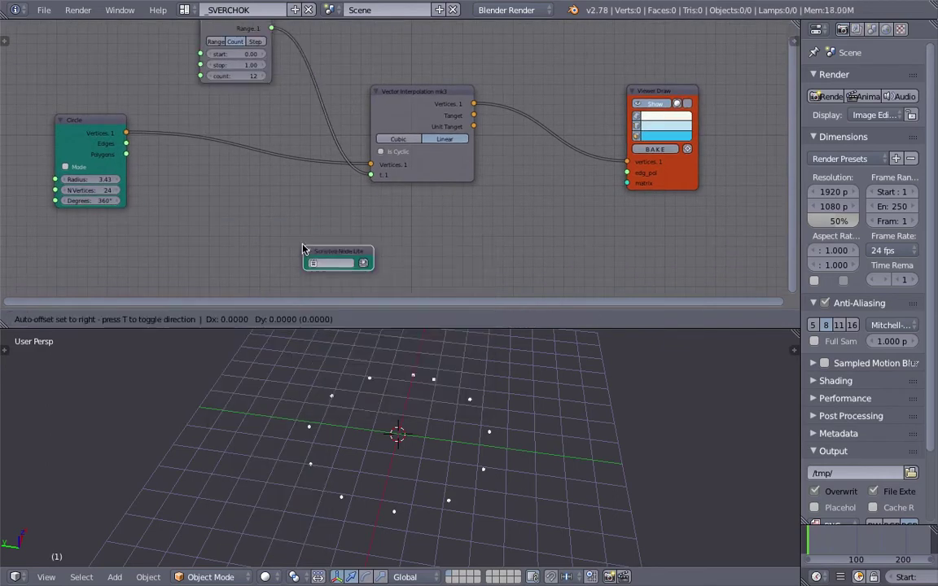
{"action": "left_click", "coordinate": [253, 198]}
Load the Path Length SNLite template into the scripted node and place it below the Circle's outgoing link.
{"action": "left_click", "coordinate": [794, 38]}
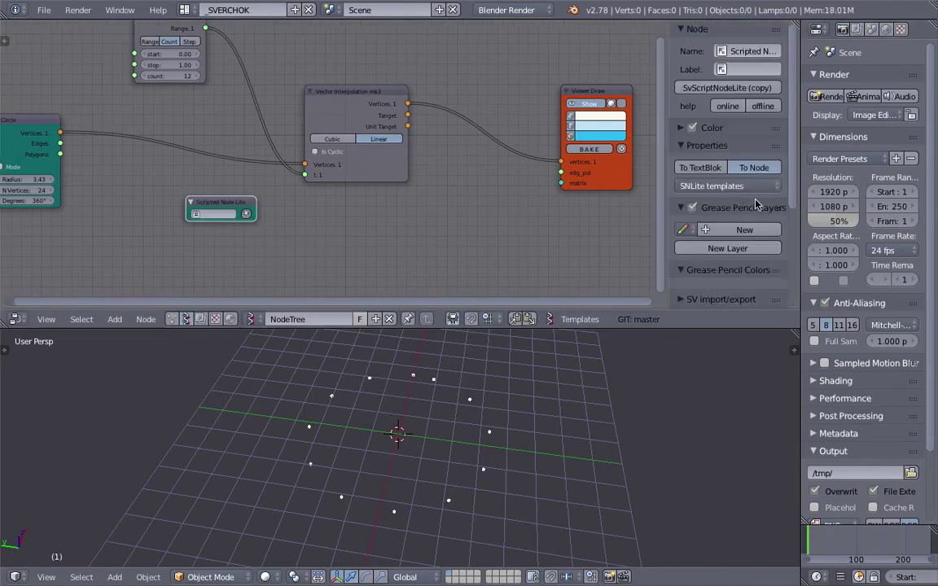
{"action": "left_click", "coordinate": [716, 186]}
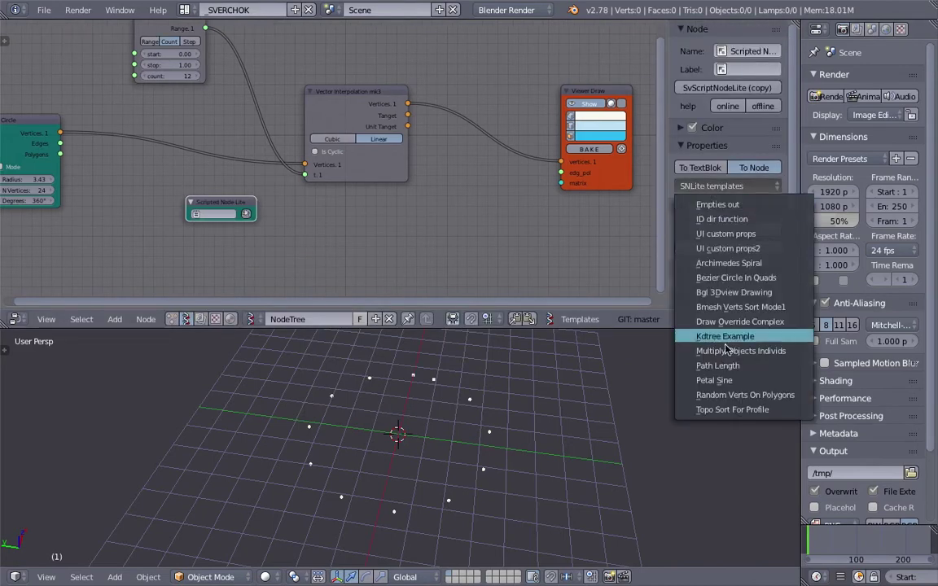
{"action": "left_click", "coordinate": [715, 366]}
{"action": "middle_click_drag", "start_coordinate": [212, 224], "coordinate": [265, 218]}
{"action": "scroll", "coordinate": [285, 217], "scroll_direction": "up", "scroll_amount": 1}
{"action": "scroll", "coordinate": [198, 190], "scroll_direction": "up", "scroll_amount": 1}
{"action": "middle_click_drag", "start_coordinate": [198, 189], "coordinate": [241, 195]}
{"action": "left_click_drag", "start_coordinate": [313, 202], "coordinate": [253, 193]}
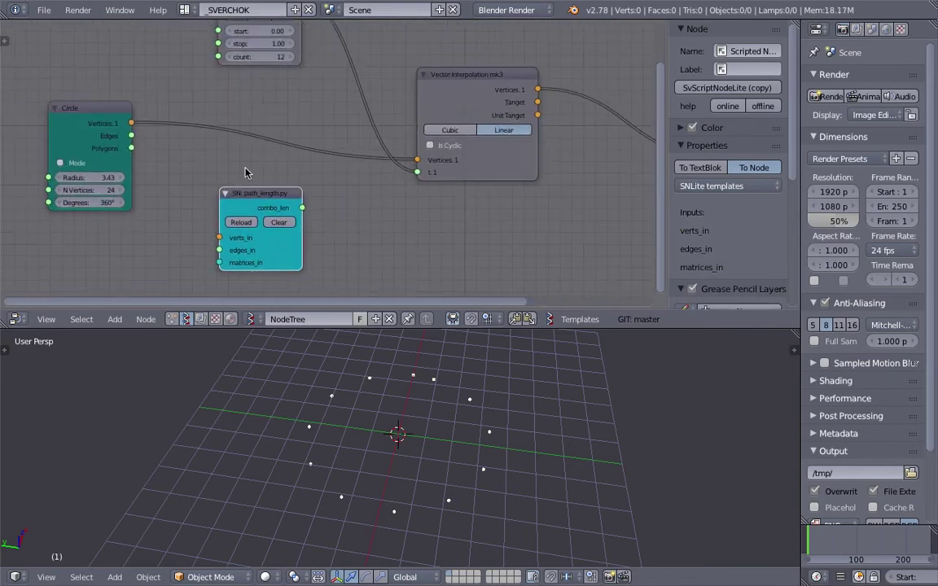
Connect the Circle's vertices to path_length's verts_in and its combo_len output to the Range Float's count.
{"action": "middle_click_drag", "start_coordinate": [240, 175], "coordinate": [315, 190]}
{"action": "scroll", "coordinate": [485, 175], "scroll_direction": "down", "scroll_amount": 1}
{"action": "left_click_drag", "start_coordinate": [216, 137], "coordinate": [270, 187]}
{"action": "left_click_drag", "start_coordinate": [332, 195], "coordinate": [302, 86]}
{"action": "left_click_drag", "start_coordinate": [288, 196], "coordinate": [245, 208]}
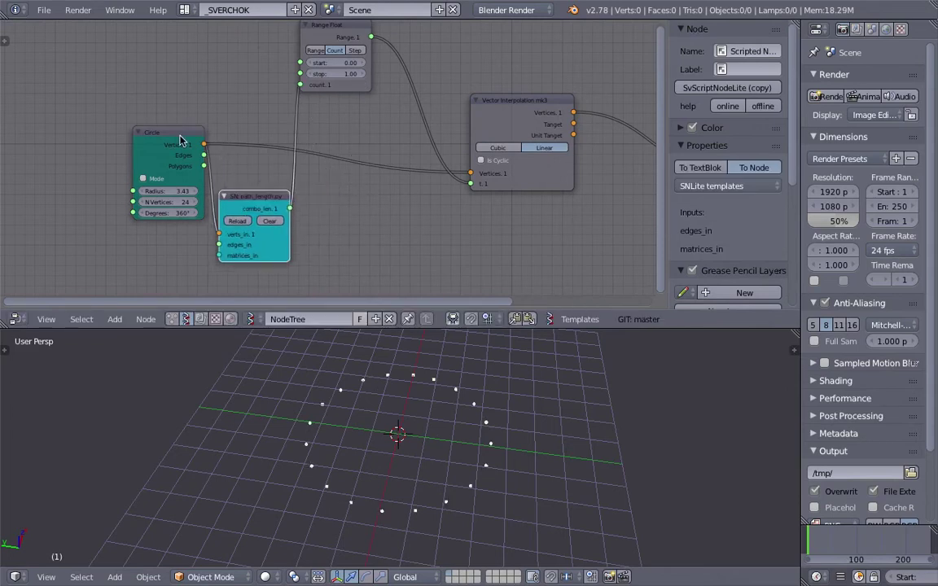
Set the Circle's radius to 3.49 and spread the Circle, path_length and Range Float nodes apart.
{"action": "left_click_drag", "start_coordinate": [178, 135], "coordinate": [142, 129]}
{"action": "left_click_drag", "start_coordinate": [119, 188], "coordinate": [133, 187]}
{"action": "middle_click_drag", "start_coordinate": [266, 113], "coordinate": [277, 129]}
{"action": "left_click_drag", "start_coordinate": [379, 91], "coordinate": [420, 97]}
{"action": "left_click_drag", "start_coordinate": [274, 217], "coordinate": [260, 206]}
{"action": "left_click_drag", "start_coordinate": [154, 145], "coordinate": [126, 148]}
Insert a Math MK2 node set to Multiply between path_length's combo_len and the Range Float's count.
{"action": "key", "text": "shift+a"}
{"action": "left_click", "coordinate": [303, 118]}
{"action": "type", "text": "m"}
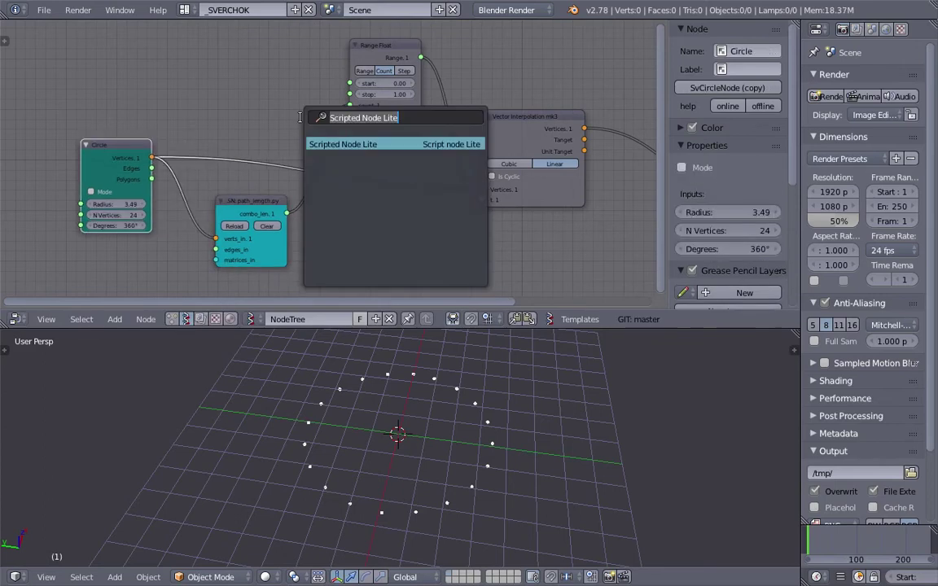
{"action": "type", "text": "ath"}
{"action": "key", "text": "Down"}
{"action": "key", "text": "Down"}
{"action": "key", "text": "Return"}
{"action": "left_click", "coordinate": [341, 140]}
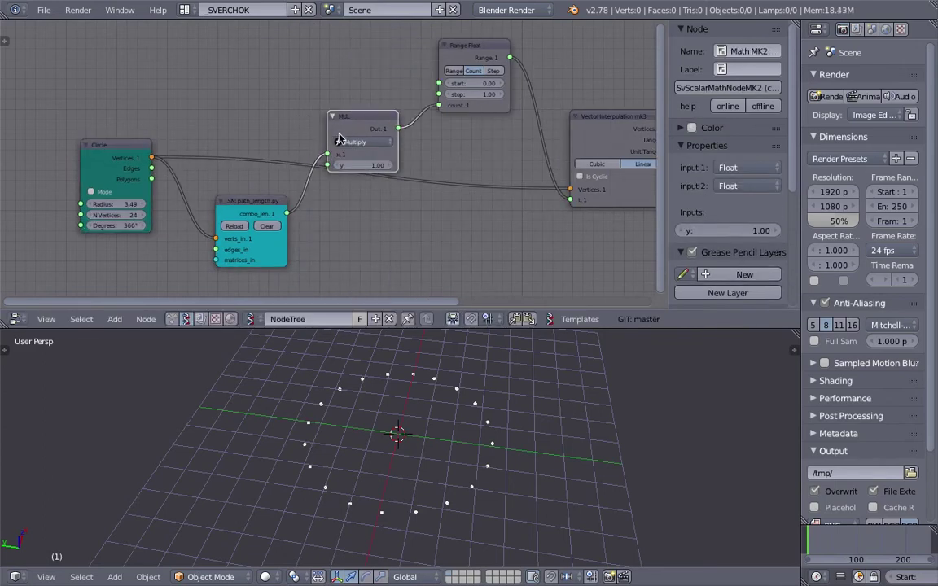
Set the Multiply node's y value to 1.09 and save the file.
{"action": "mouse_move", "coordinate": [374, 165]}
{"action": "left_mouse_down"}
{"action": "mouse_move", "coordinate": [397, 166]}
{"action": "mouse_move", "coordinate": [380, 166]}
{"action": "left_mouse_up"}
{"action": "key", "text": "ctrl+s"}
{"action": "left_click", "coordinate": [452, 427]}
Set the Circle to 23 vertices with a radius of 3.04 and save the file.
{"action": "scroll", "coordinate": [452, 424], "scroll_direction": "down", "scroll_amount": 3}
{"action": "middle_click_drag", "start_coordinate": [443, 395], "coordinate": [456, 423]}
{"action": "middle_click_drag", "start_coordinate": [150, 219], "coordinate": [148, 204]}
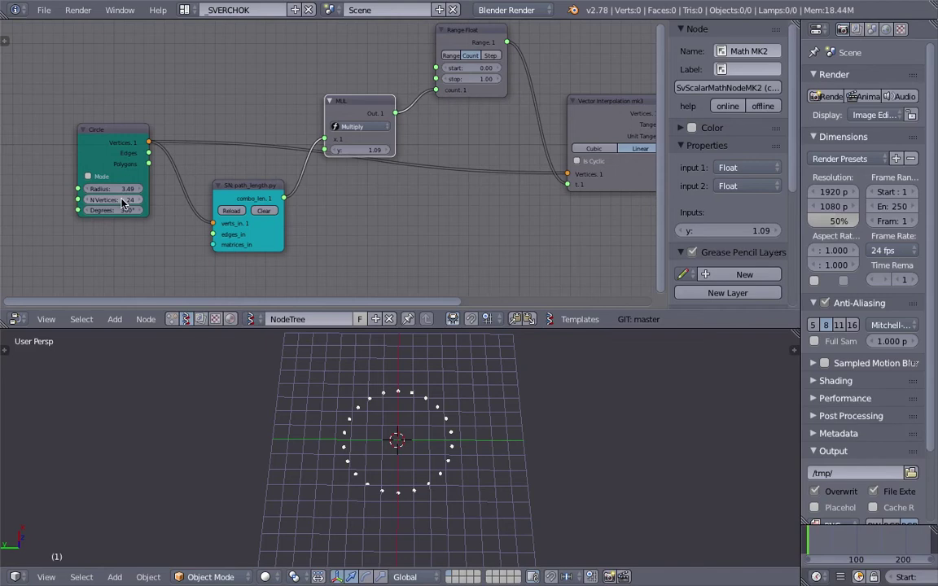
{"action": "mouse_move", "coordinate": [122, 199]}
{"action": "left_mouse_down"}
{"action": "mouse_move", "coordinate": [147, 201]}
{"action": "mouse_move", "coordinate": [111, 199]}
{"action": "mouse_move", "coordinate": [135, 189]}
{"action": "left_mouse_up"}
{"action": "left_click_drag", "start_coordinate": [121, 189], "coordinate": [131, 189]}
{"action": "scroll", "coordinate": [481, 431], "scroll_direction": "up", "scroll_amount": 2}
{"action": "middle_click_drag", "start_coordinate": [481, 434], "coordinate": [410, 434]}
{"action": "key", "text": "ctrl+s"}
{"action": "left_click", "coordinate": [409, 433]}
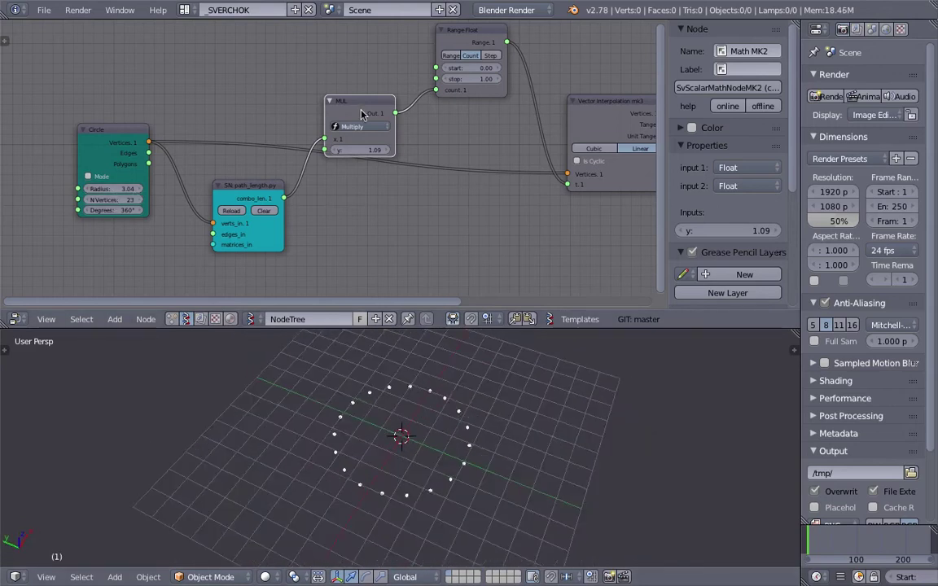
Rearrange the Multiply, path_length and Circle nodes with more space between them and hide the node properties region.
{"action": "left_click_drag", "start_coordinate": [366, 115], "coordinate": [331, 84]}
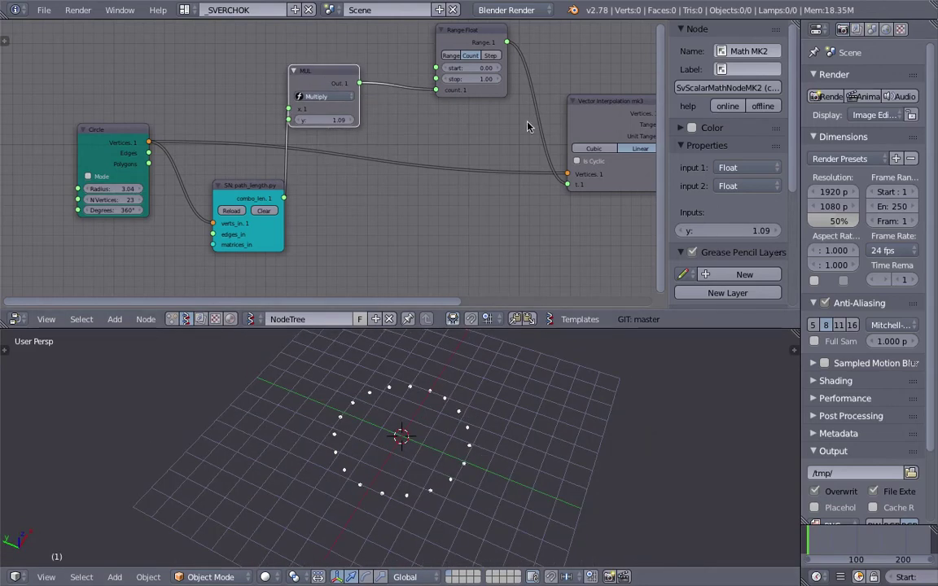
{"action": "key", "text": "n"}
{"action": "middle_click_drag", "start_coordinate": [395, 65], "coordinate": [391, 71]}
{"action": "mouse_move", "coordinate": [379, 82]}
{"action": "left_mouse_down"}
{"action": "mouse_move", "coordinate": [386, 54]}
{"action": "mouse_move", "coordinate": [381, 65]}
{"action": "left_mouse_up"}
{"action": "left_click_drag", "start_coordinate": [295, 195], "coordinate": [268, 172]}
{"action": "left_click_drag", "start_coordinate": [210, 147], "coordinate": [149, 122]}
{"action": "middle_click_drag", "start_coordinate": [351, 101], "coordinate": [348, 126]}
Set the Circle's radius to 3.82 and save the file again.
{"action": "mouse_move", "coordinate": [140, 208]}
{"action": "left_mouse_down"}
{"action": "mouse_move", "coordinate": [178, 208]}
{"action": "mouse_move", "coordinate": [129, 208]}
{"action": "left_mouse_up"}
{"action": "middle_click_drag", "start_coordinate": [359, 395], "coordinate": [410, 398]}
{"action": "middle_click_drag", "start_coordinate": [414, 434], "coordinate": [425, 426]}
{"action": "mouse_move", "coordinate": [136, 208]}
{"action": "left_mouse_down"}
{"action": "mouse_move", "coordinate": [175, 208]}
{"action": "mouse_move", "coordinate": [139, 208]}
{"action": "left_mouse_up"}
{"action": "scroll", "coordinate": [635, 186], "scroll_direction": "down", "scroll_amount": 1}
{"action": "key", "text": "ctrl+s"}
Move the Viewer Draw node farther from Vector Interpolation to make room for another node.
{"action": "middle_click_drag", "start_coordinate": [634, 185], "coordinate": [487, 168]}
{"action": "left_click", "coordinate": [568, 179]}
{"action": "left_click_drag", "start_coordinate": [491, 138], "coordinate": [475, 139]}
{"action": "middle_click_drag", "start_coordinate": [459, 144], "coordinate": [350, 179]}
{"action": "left_click_drag", "start_coordinate": [612, 150], "coordinate": [702, 141]}
Insert a Polyline Viewer MK1 node on the link between Vector Interpolation and Viewer Draw.
{"action": "key", "text": "shift+a"}
{"action": "left_click", "coordinate": [555, 129]}
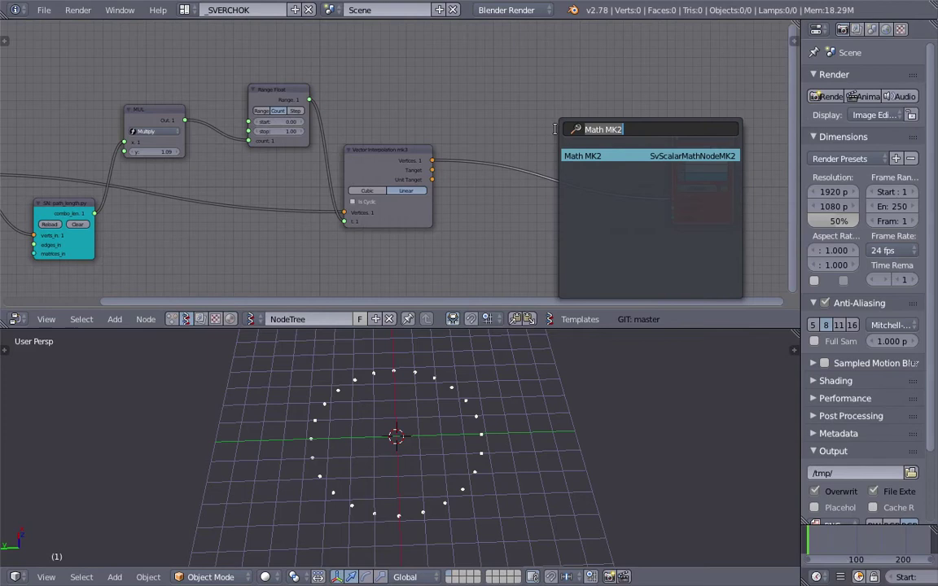
{"action": "type", "text": "polu"}
{"action": "key", "text": "BackSpace"}
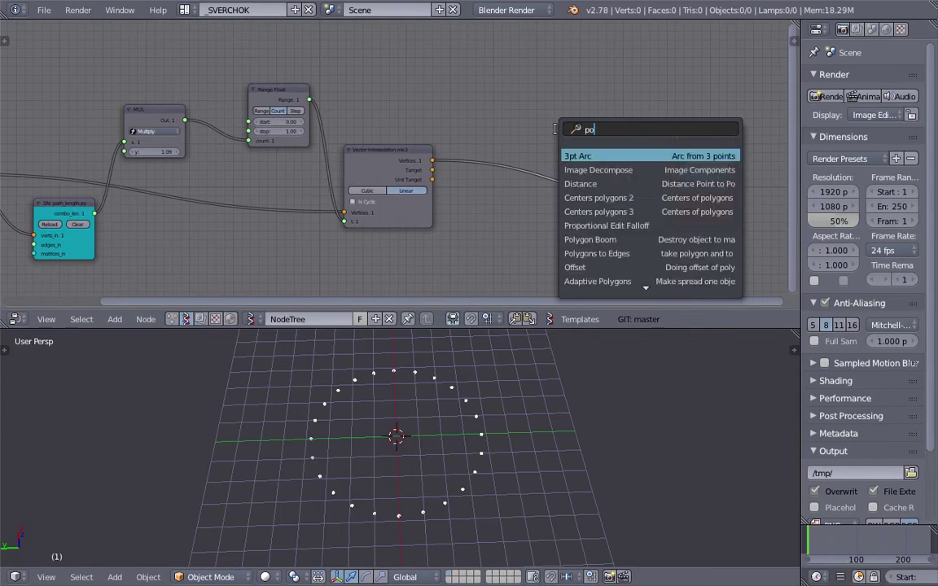
{"action": "type", "text": "yli"}
{"action": "key", "text": "Return"}
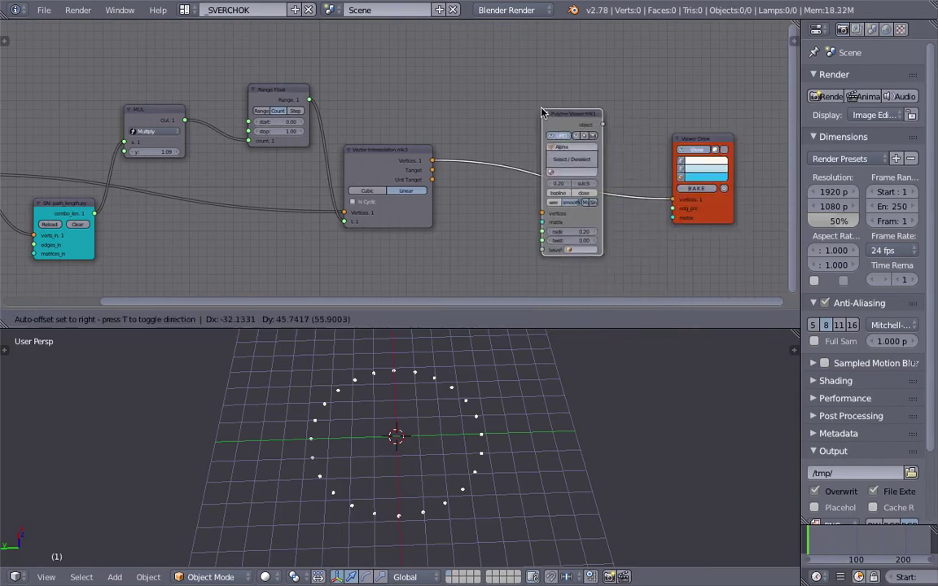
{"action": "left_click", "coordinate": [544, 109]}
Reposition the Vector Interpolation and Polyline Viewer nodes and widen the Polyline Viewer to show its full option labels.
{"action": "scroll", "coordinate": [543, 108], "scroll_direction": "up", "scroll_amount": 1}
{"action": "scroll", "coordinate": [421, 366], "scroll_direction": "up", "scroll_amount": 4}
{"action": "middle_click_drag", "start_coordinate": [421, 367], "coordinate": [432, 414]}
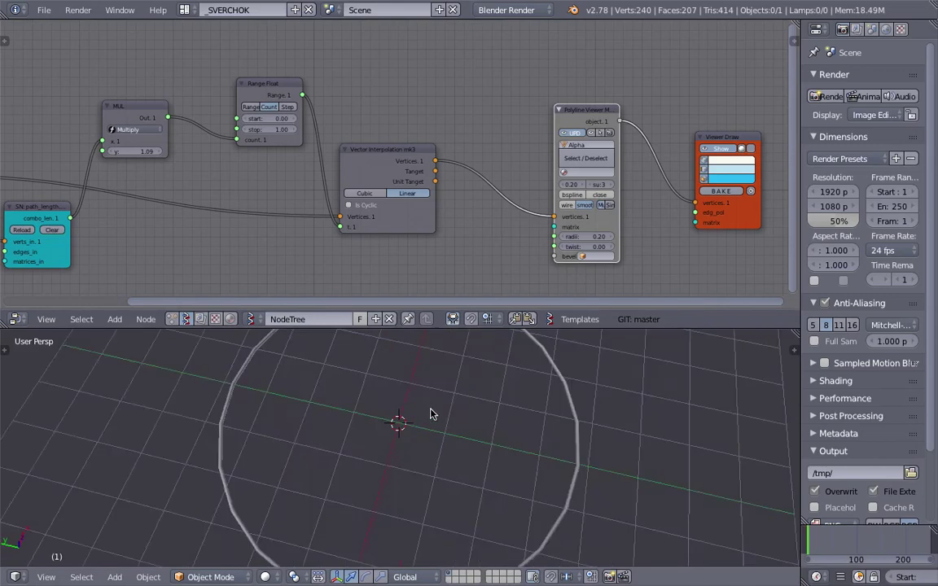
{"action": "scroll", "coordinate": [446, 402], "scroll_direction": "down", "scroll_amount": 3}
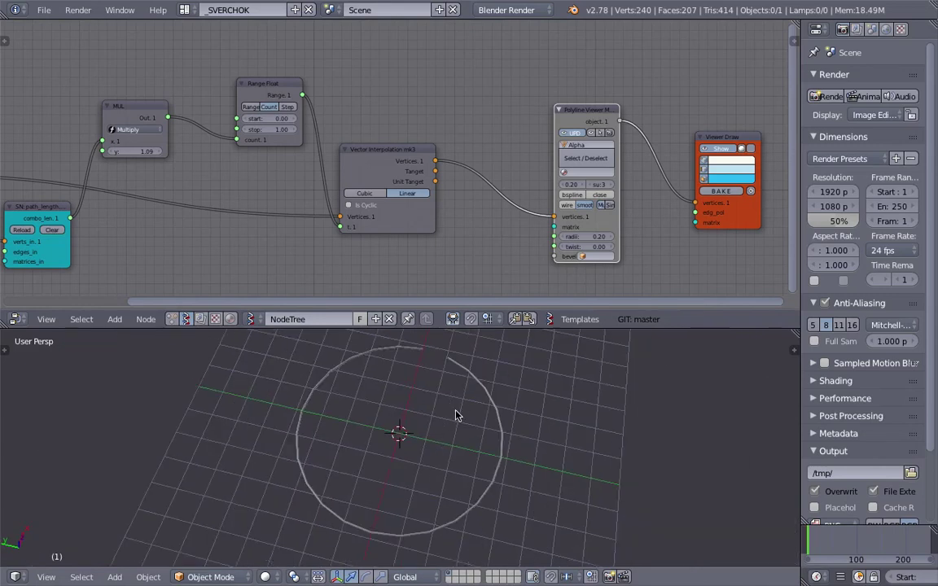
{"action": "middle_click_drag", "start_coordinate": [455, 417], "coordinate": [438, 383]}
{"action": "mouse_move", "coordinate": [390, 150]}
{"action": "left_mouse_down"}
{"action": "mouse_move", "coordinate": [408, 140]}
{"action": "mouse_move", "coordinate": [403, 149]}
{"action": "left_mouse_up"}
{"action": "scroll", "coordinate": [348, 132], "scroll_direction": "up", "scroll_amount": 2}
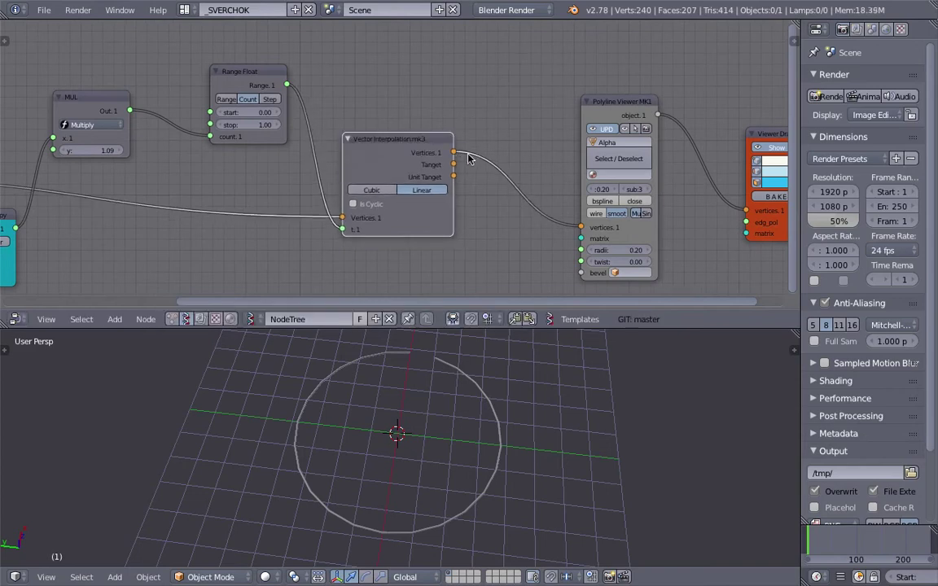
{"action": "middle_click_drag", "start_coordinate": [467, 153], "coordinate": [414, 143]}
{"action": "left_click_drag", "start_coordinate": [567, 97], "coordinate": [608, 84]}
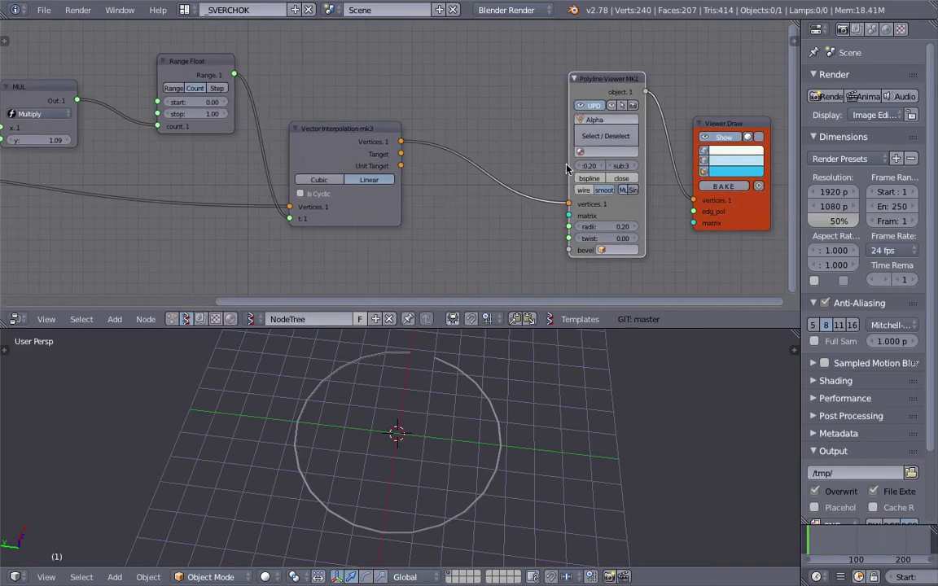
{"action": "middle_click_drag", "start_coordinate": [453, 163], "coordinate": [398, 145]}
{"action": "scroll", "coordinate": [554, 85], "scroll_direction": "up", "scroll_amount": 1}
{"action": "left_click_drag", "start_coordinate": [533, 77], "coordinate": [459, 75]}
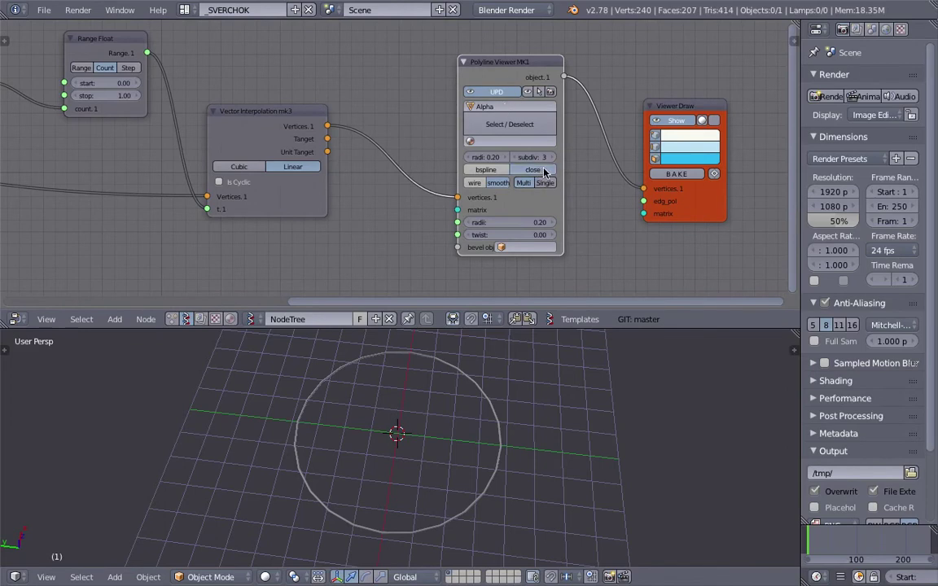
Turn on the Polyline Viewer's close option and try bspline on the curve, switching bspline back off.
{"action": "left_click", "coordinate": [546, 172]}
{"action": "left_click", "coordinate": [498, 171]}
{"action": "left_click", "coordinate": [499, 172]}
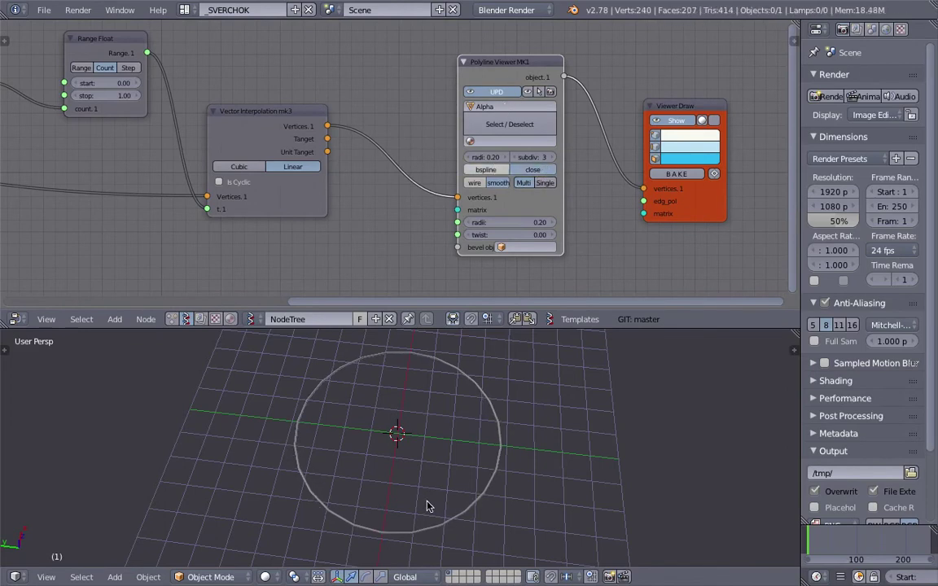
{"action": "left_click", "coordinate": [487, 170]}
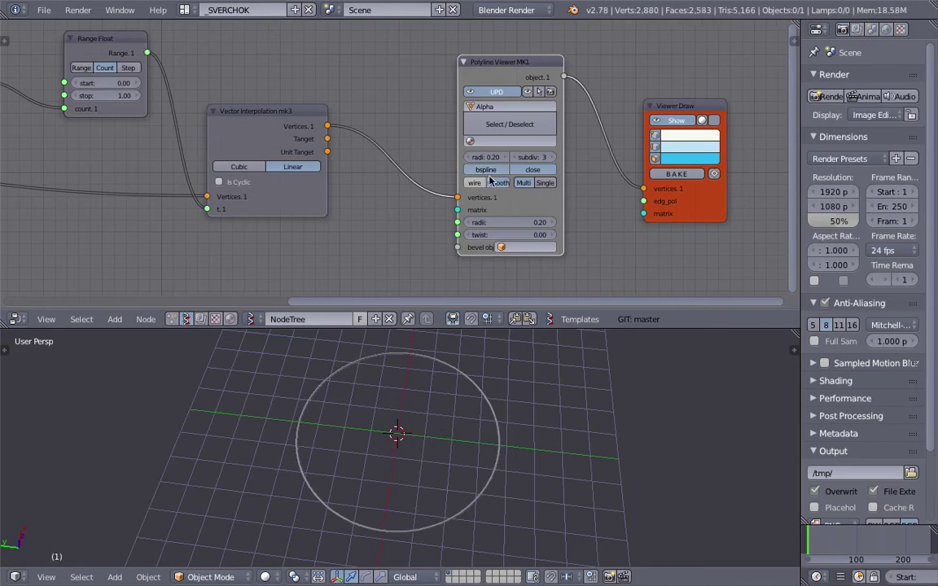
{"action": "left_click", "coordinate": [489, 170]}
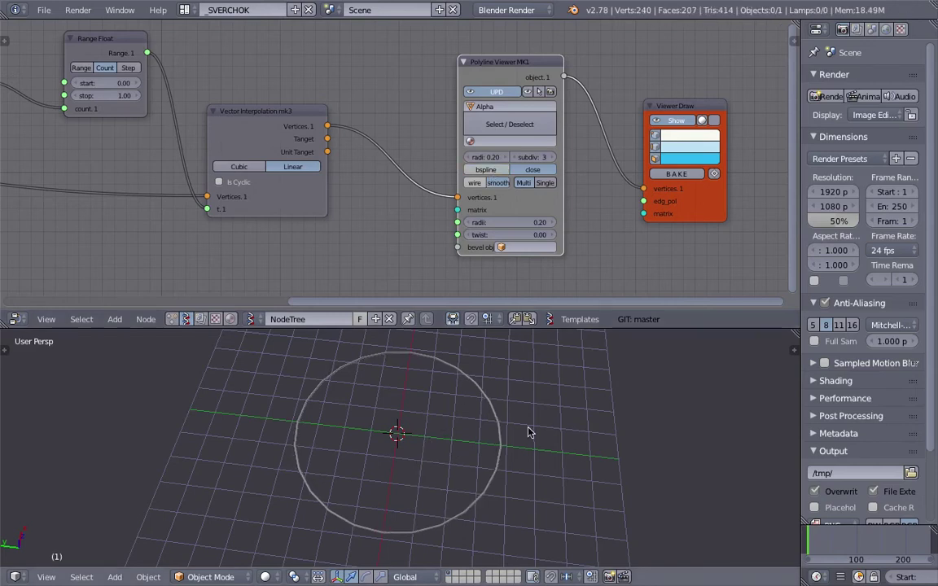
Move the path_length and Circle nodes away from the Multiply node and widen the properties editor.
{"action": "middle_click_drag", "start_coordinate": [530, 433], "coordinate": [474, 407]}
{"action": "middle_click_drag", "start_coordinate": [416, 187], "coordinate": [546, 183]}
{"action": "scroll", "coordinate": [542, 183], "scroll_direction": "down", "scroll_amount": 3}
{"action": "left_click_drag", "start_coordinate": [203, 166], "coordinate": [179, 172]}
{"action": "left_click_drag", "start_coordinate": [82, 127], "coordinate": [62, 114]}
{"action": "left_click_drag", "start_coordinate": [802, 65], "coordinate": [759, 148]}
Search the nodes for "edge" and add a Duplicate objects along edge node below Vector Interpolation.
{"action": "middle_click_drag", "start_coordinate": [417, 229], "coordinate": [407, 183]}
{"action": "key", "text": "alt+space"}
{"action": "type", "text": "edge"}
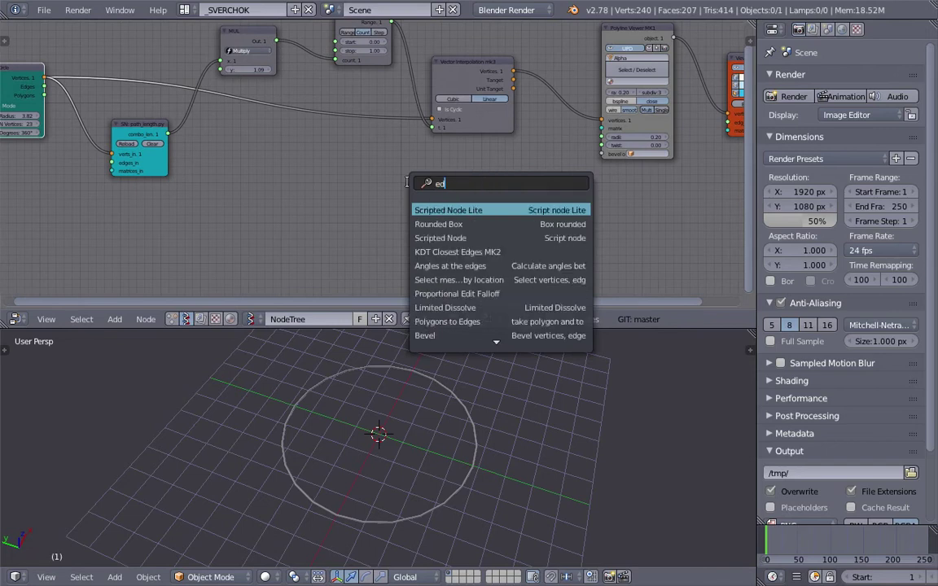
{"action": "key", "text": "Down"}
{"action": "key", "text": "Down"}
{"action": "key", "text": "Down"}
{"action": "key", "text": "Down"}
{"action": "key", "text": "Down"}
{"action": "key", "text": "Down"}
{"action": "key", "text": "Down"}
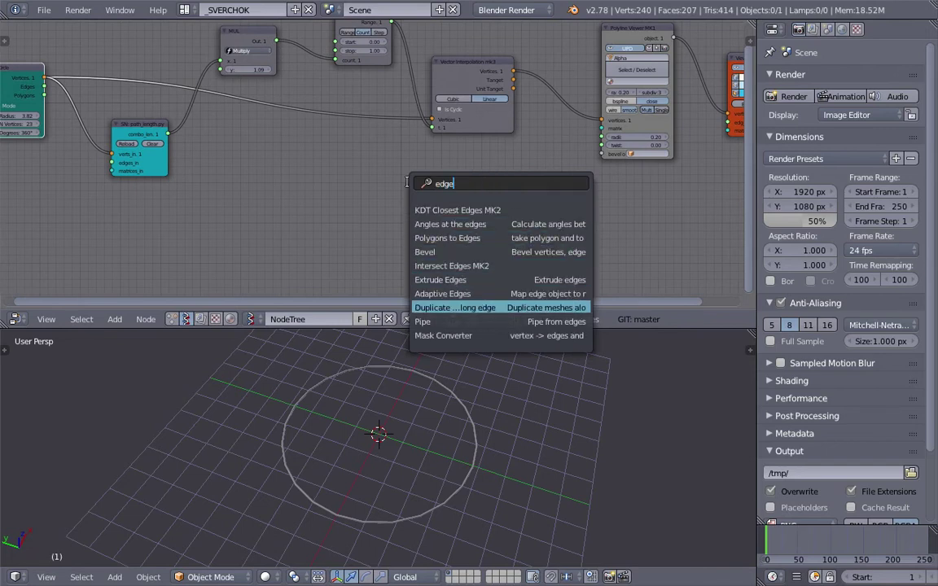
{"action": "key", "text": "Return"}
{"action": "left_click", "coordinate": [409, 162]}
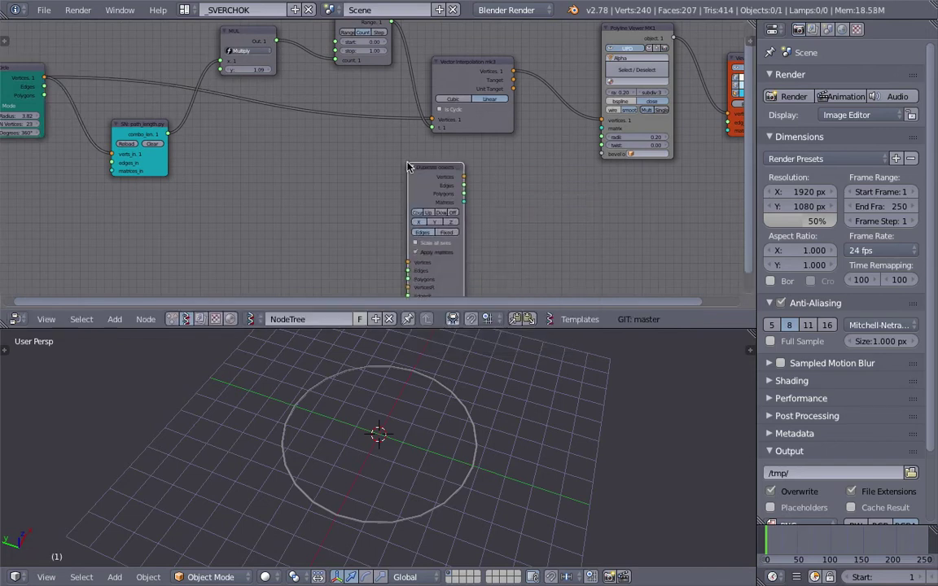
Inspect the Duplicate objects along edge node and the Circle chain, and move the Range Float node slightly higher.
{"action": "scroll", "coordinate": [413, 224], "scroll_direction": "up", "scroll_amount": 3}
{"action": "middle_click_drag", "start_coordinate": [393, 172], "coordinate": [392, 130]}
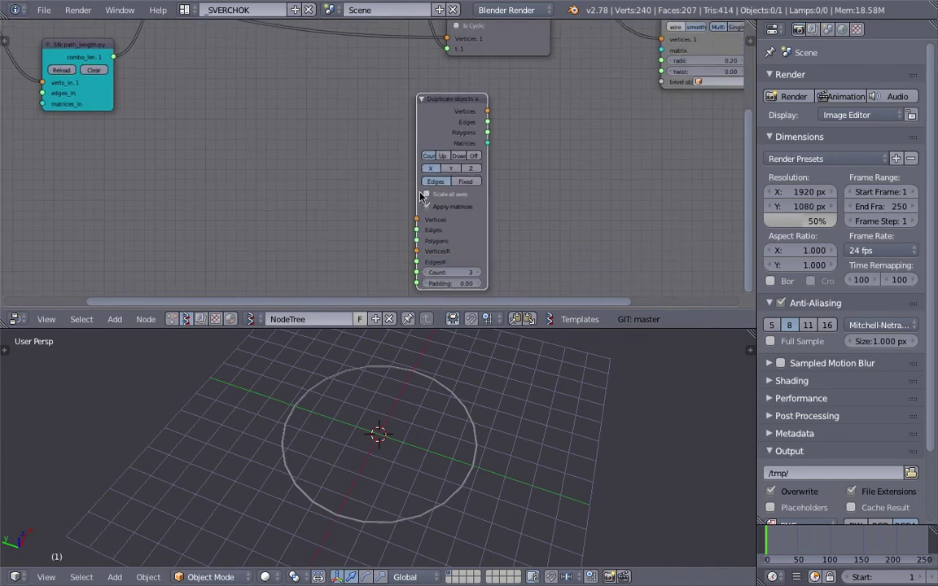
{"action": "middle_click_drag", "start_coordinate": [386, 176], "coordinate": [428, 188]}
{"action": "middle_click_drag", "start_coordinate": [388, 391], "coordinate": [297, 463]}
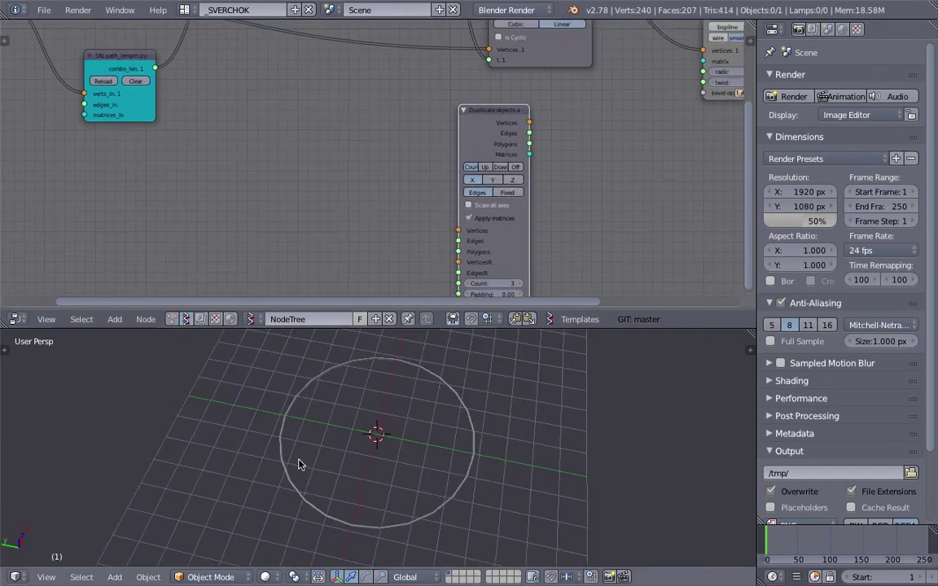
{"action": "middle_click_drag", "start_coordinate": [249, 189], "coordinate": [399, 285]}
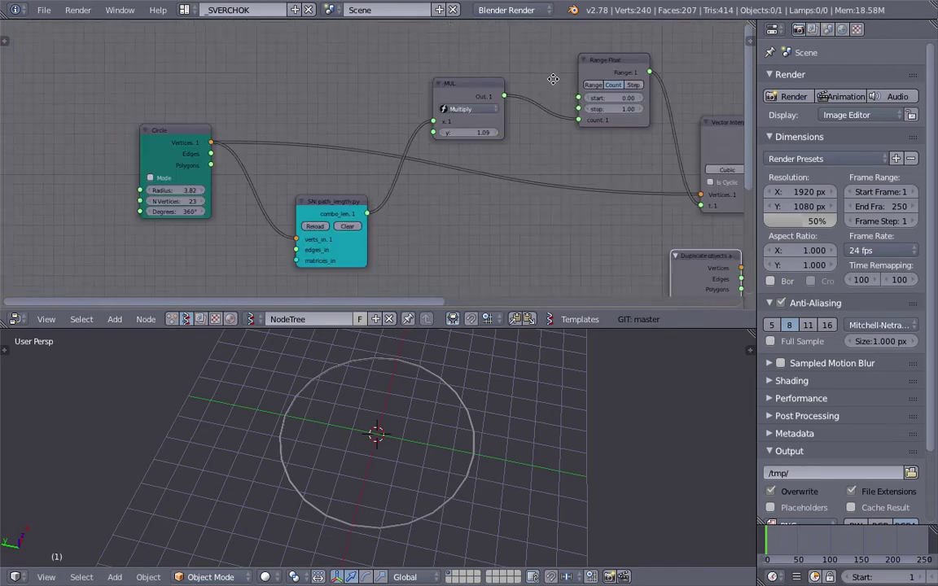
{"action": "middle_click_drag", "start_coordinate": [553, 80], "coordinate": [420, 114]}
{"action": "left_click_drag", "start_coordinate": [386, 109], "coordinate": [371, 90]}
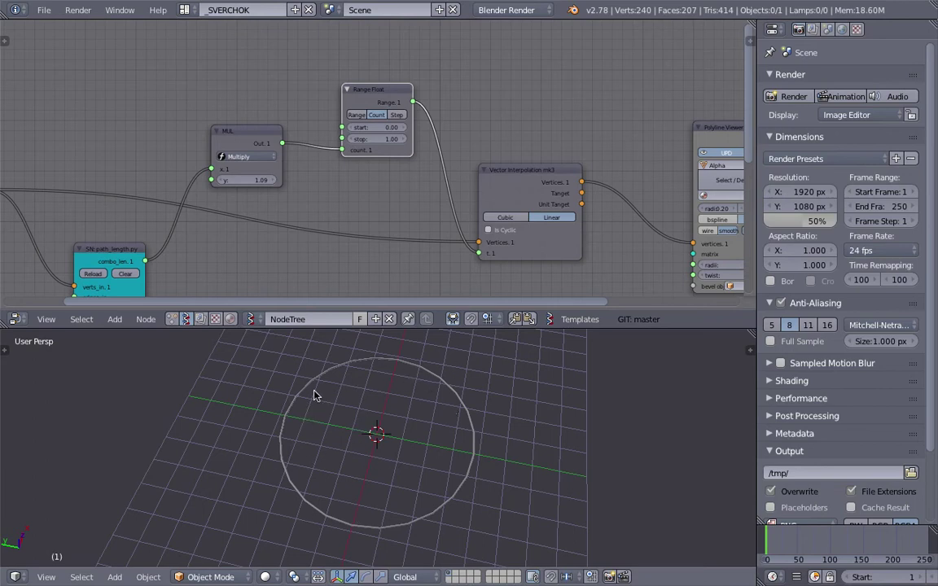
Widen the Duplicate objects along edge node and move it slightly up beneath Vector Interpolation.
{"action": "middle_click_drag", "start_coordinate": [483, 210], "coordinate": [433, 143]}
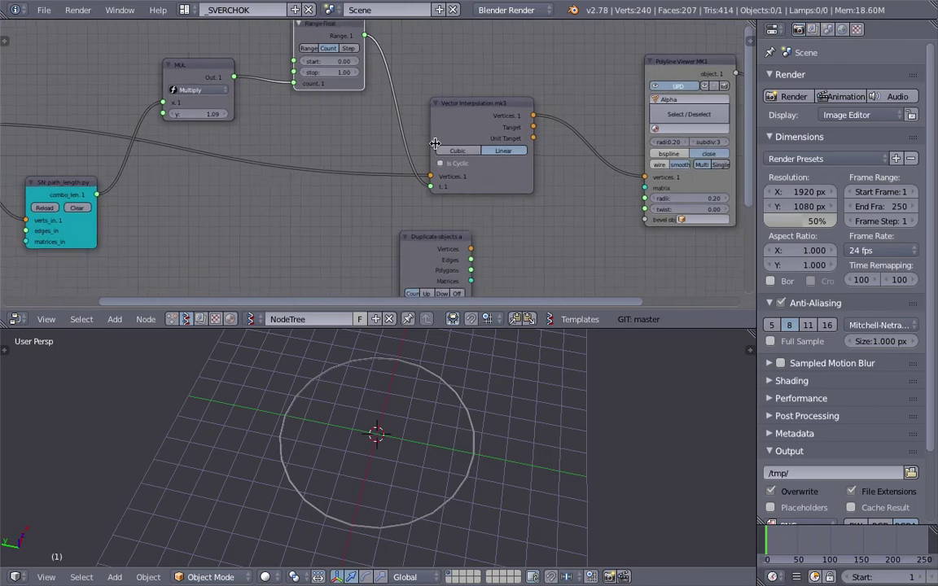
{"action": "scroll", "coordinate": [429, 142], "scroll_direction": "down", "scroll_amount": 3}
{"action": "scroll", "coordinate": [430, 243], "scroll_direction": "up", "scroll_amount": 2}
{"action": "middle_click_drag", "start_coordinate": [440, 261], "coordinate": [411, 206]}
{"action": "scroll", "coordinate": [411, 206], "scroll_direction": "up", "scroll_amount": 2}
{"action": "left_click_drag", "start_coordinate": [403, 175], "coordinate": [462, 167]}
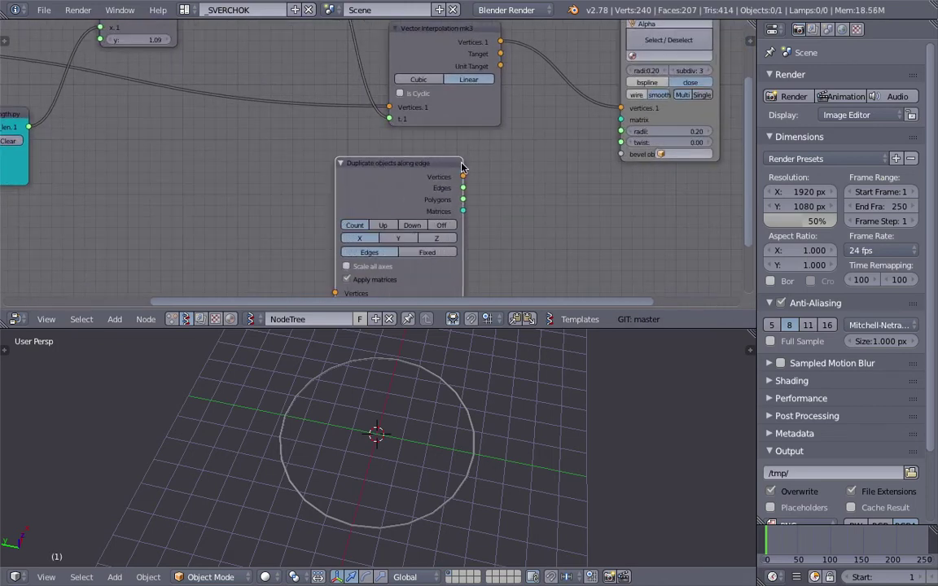
{"action": "left_click_drag", "start_coordinate": [394, 168], "coordinate": [363, 144]}
{"action": "scroll", "coordinate": [354, 188], "scroll_direction": "down", "scroll_amount": 1}
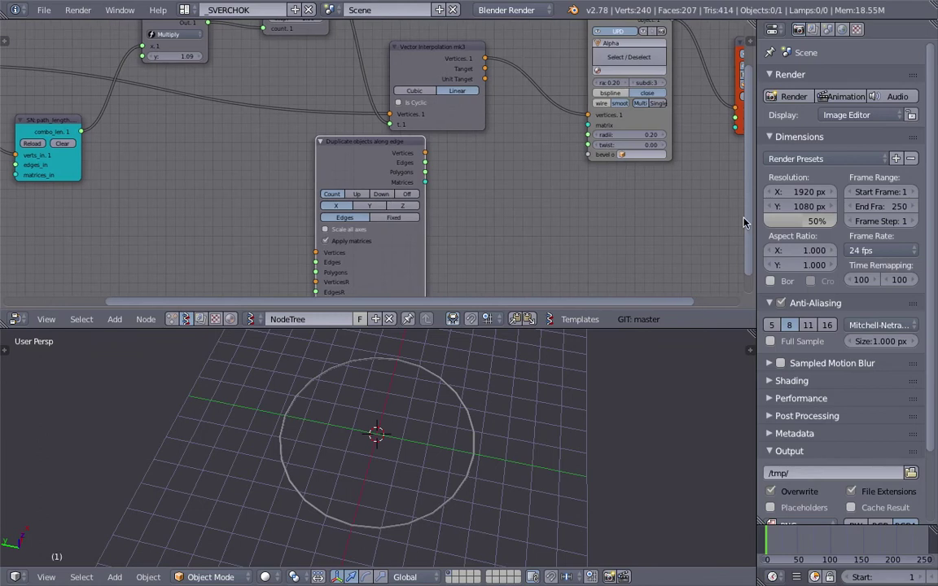
Widen the properties editor slightly and delete the Duplicate objects along edge node.
{"action": "left_click_drag", "start_coordinate": [757, 218], "coordinate": [798, 215]}
{"action": "left_click_drag", "start_coordinate": [490, 210], "coordinate": [743, 209]}
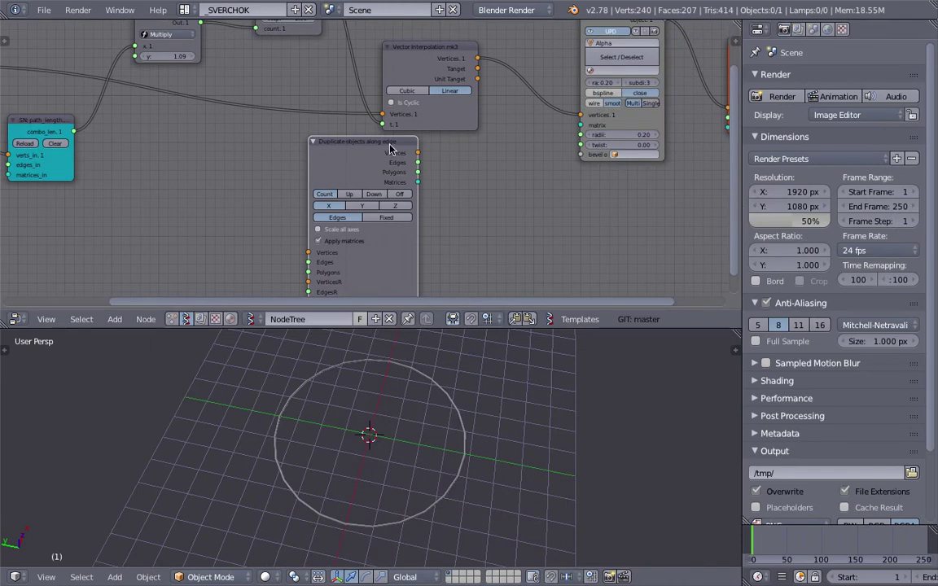
{"action": "key", "text": "x"}
{"action": "middle_click_drag", "start_coordinate": [434, 174], "coordinate": [413, 172]}
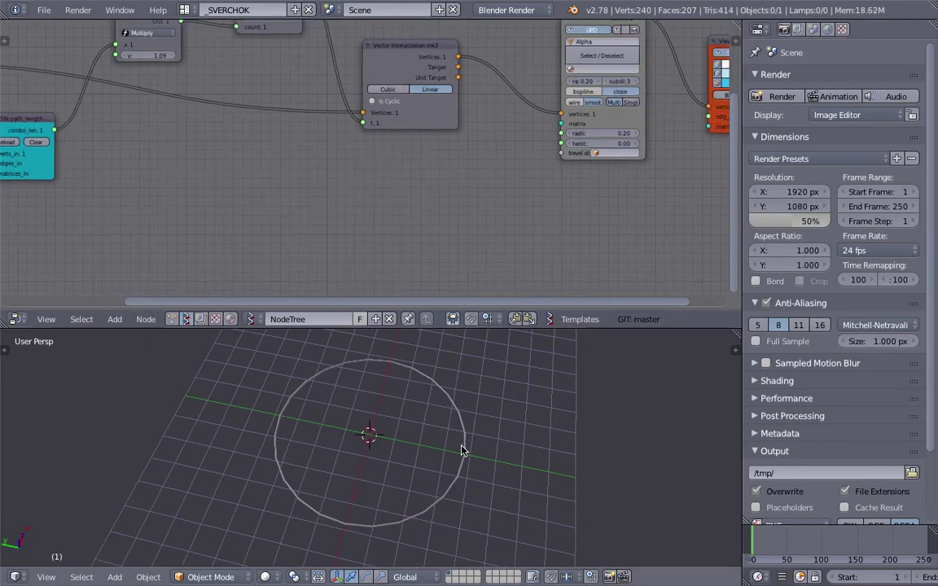
{"action": "middle_click_drag", "start_coordinate": [463, 446], "coordinate": [441, 418]}
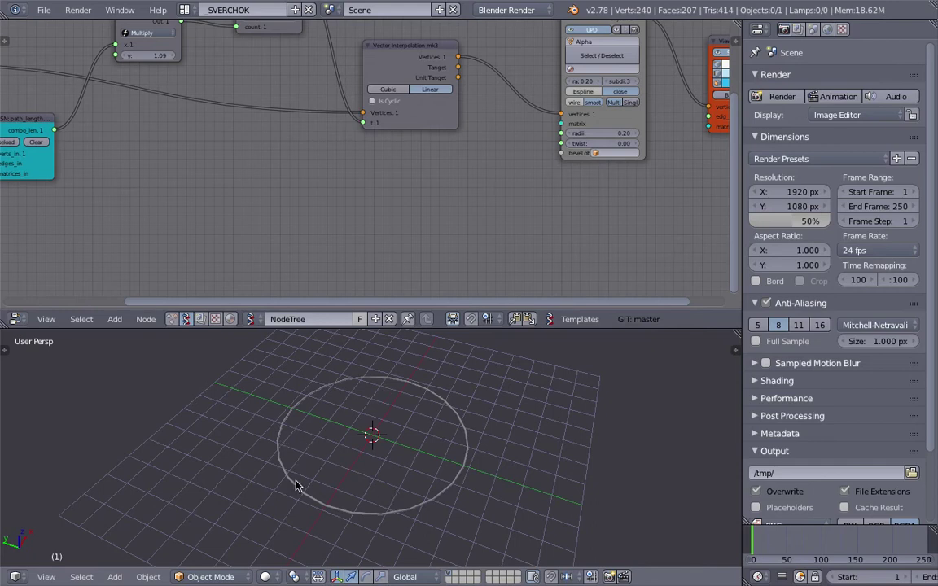
Hide the polyline curve and connect Vector Interpolation's Vertices output to the Viewer Draw node's vertices input.
{"action": "middle_click_drag", "start_coordinate": [402, 203], "coordinate": [406, 277]}
{"action": "left_click", "coordinate": [587, 117]}
{"action": "middle_click_drag", "start_coordinate": [415, 417], "coordinate": [362, 383]}
{"action": "left_click_drag", "start_coordinate": [430, 144], "coordinate": [680, 194]}
{"action": "middle_click_drag", "start_coordinate": [501, 449], "coordinate": [547, 455]}
Rearrange the Polyline Viewer and Viewer Draw nodes with free space between them, and save the file.
{"action": "middle_click_drag", "start_coordinate": [522, 186], "coordinate": [496, 151]}
{"action": "left_click_drag", "start_coordinate": [538, 70], "coordinate": [490, 167]}
{"action": "middle_click_drag", "start_coordinate": [523, 158], "coordinate": [460, 283]}
{"action": "left_click_drag", "start_coordinate": [607, 231], "coordinate": [616, 174]}
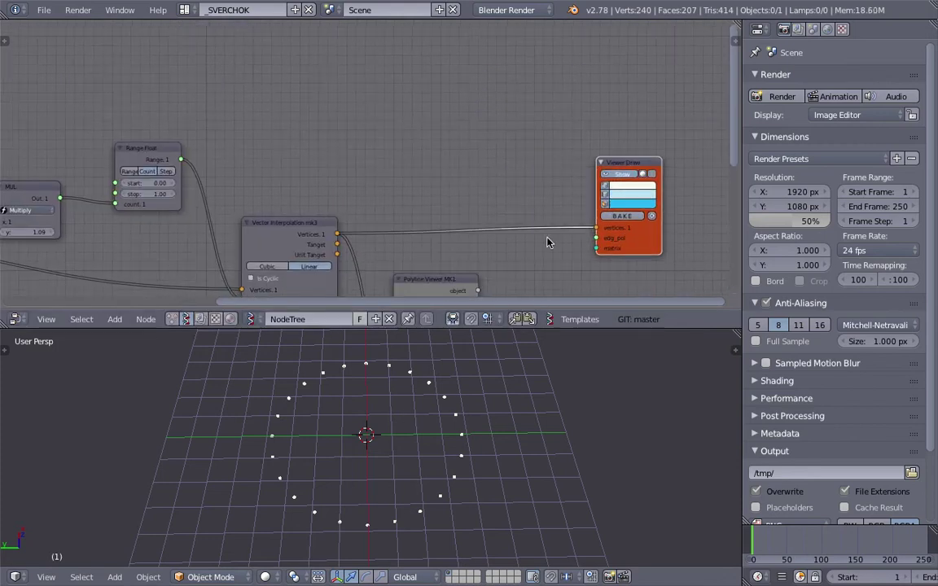
{"action": "middle_click_drag", "start_coordinate": [489, 184], "coordinate": [485, 175]}
{"action": "key", "text": "ctrl+s"}
{"action": "left_click", "coordinate": [490, 175]}
Add an IcoSphere node and connect its Vertices and Faces to Viewer Draw's vertices and edg_pol inputs.
{"action": "key", "text": "alt+space"}
{"action": "type", "text": "ico"}
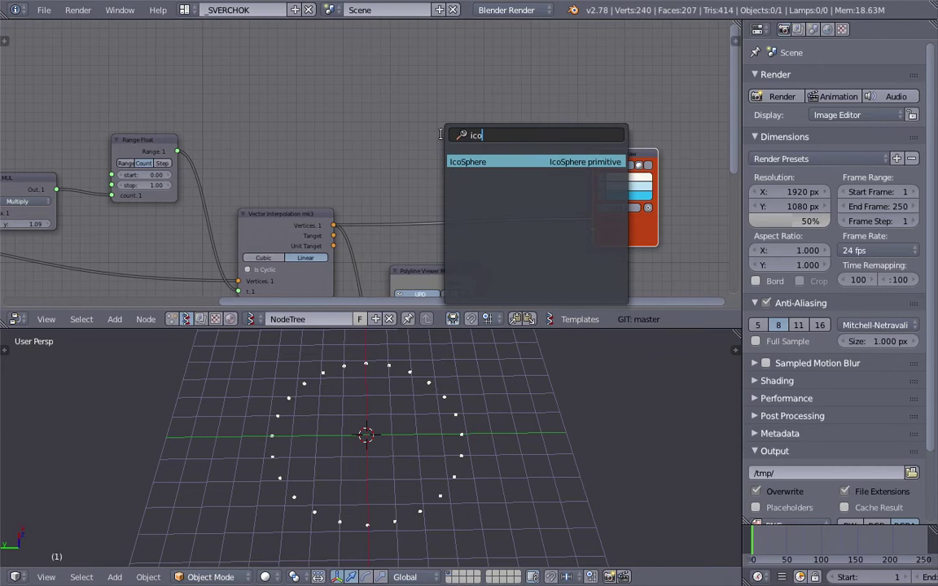
{"action": "key", "text": "Return"}
{"action": "left_click", "coordinate": [445, 114]}
{"action": "left_click_drag", "start_coordinate": [510, 129], "coordinate": [601, 223]}
{"action": "left_click_drag", "start_coordinate": [510, 149], "coordinate": [596, 232]}
Set the IcoSphere's subdivisions to 1 and its radius to 0.94, saving the file.
{"action": "scroll", "coordinate": [461, 427], "scroll_direction": "up", "scroll_amount": 2}
{"action": "middle_click_drag", "start_coordinate": [460, 427], "coordinate": [522, 371]}
{"action": "left_click", "coordinate": [449, 159]}
{"action": "left_click", "coordinate": [449, 160]}
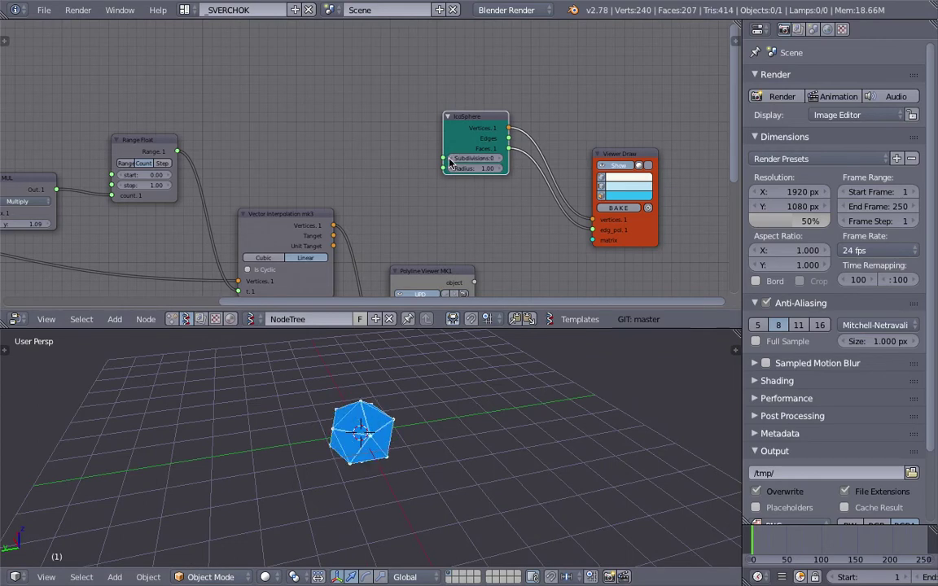
{"action": "left_click", "coordinate": [500, 159]}
{"action": "middle_click_drag", "start_coordinate": [499, 456], "coordinate": [420, 428]}
{"action": "key", "text": "ctrl+s"}
{"action": "left_click", "coordinate": [420, 429]}
{"action": "middle_click_drag", "start_coordinate": [421, 237], "coordinate": [429, 203]}
{"action": "mouse_move", "coordinate": [479, 137]}
{"action": "left_mouse_down"}
{"action": "mouse_move", "coordinate": [512, 137]}
{"action": "mouse_move", "coordinate": [478, 137]}
{"action": "left_mouse_up"}
{"action": "key", "text": "ctrl+s"}
{"action": "left_click", "coordinate": [480, 135]}
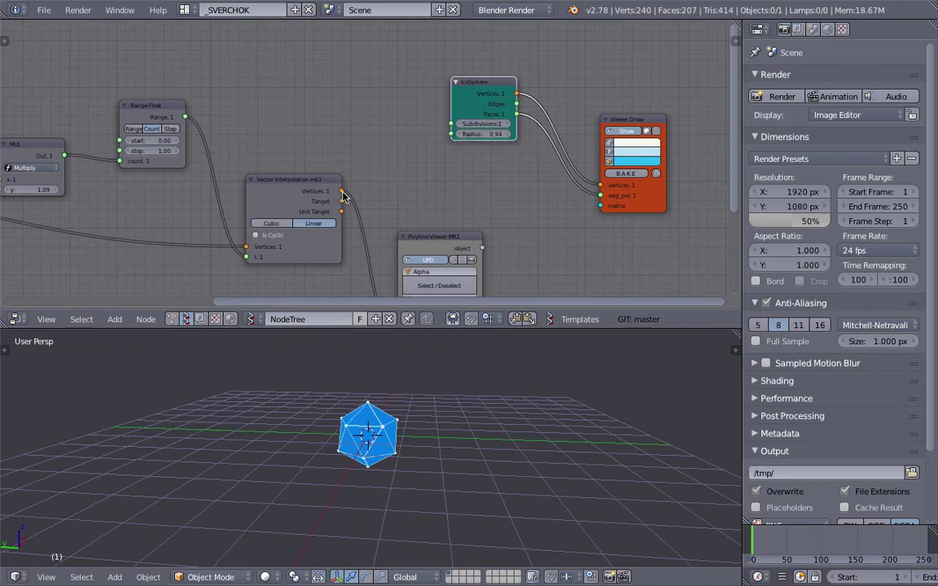
Connect Vector Interpolation's Vertices output to Viewer Draw's matrix input to place an icosphere at each point.
{"action": "left_click_drag", "start_coordinate": [342, 192], "coordinate": [344, 195]}
{"action": "mouse_move", "coordinate": [512, 200]}
{"action": "left_mouse_down"}
{"action": "mouse_move", "coordinate": [610, 205]}
{"action": "mouse_move", "coordinate": [435, 201]}
{"action": "mouse_move", "coordinate": [601, 206]}
{"action": "left_mouse_up"}
{"action": "middle_click_drag", "start_coordinate": [487, 503], "coordinate": [481, 503]}
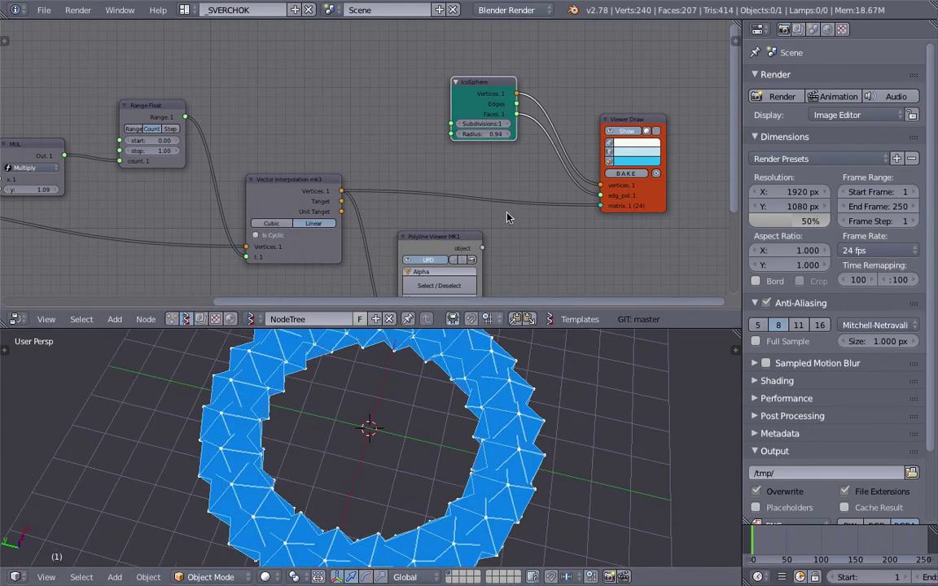
Reduce the IcoSphere's radius to 0.34 and save the file.
{"action": "left_click_drag", "start_coordinate": [501, 136], "coordinate": [452, 137]}
{"action": "left_click", "coordinate": [610, 143]}
{"action": "middle_click_drag", "start_coordinate": [461, 442], "coordinate": [442, 499]}
{"action": "key", "text": "ctrl+s"}
{"action": "left_click", "coordinate": [498, 421]}
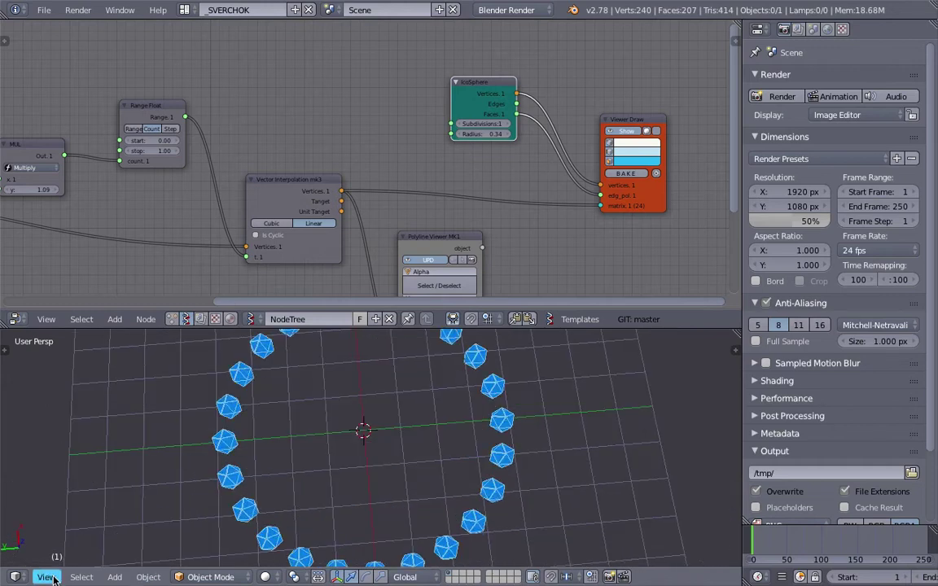
Switch the 3D viewport to the top view to check the ring of icospheres.
{"action": "left_click", "coordinate": [46, 577]}
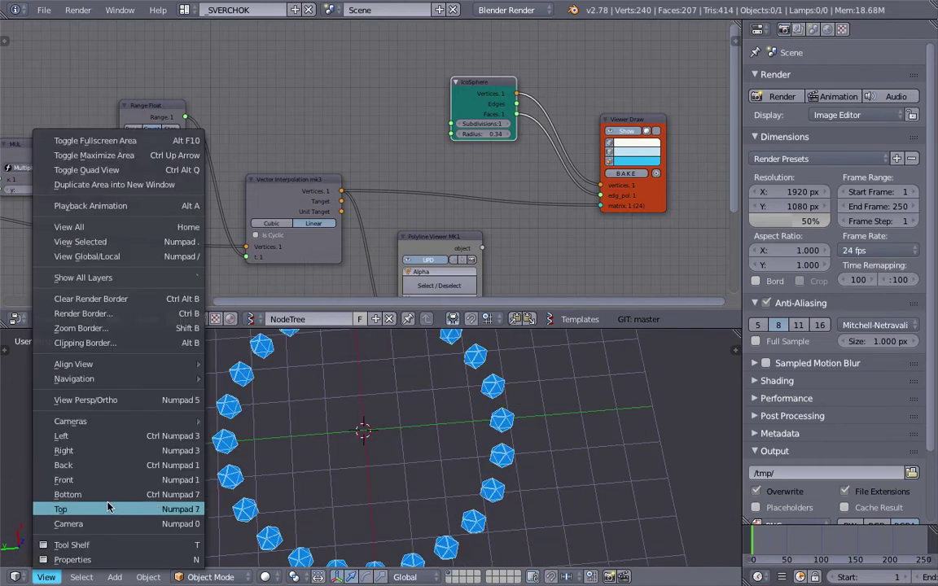
{"action": "left_click", "coordinate": [109, 509]}
{"action": "scroll", "coordinate": [399, 418], "scroll_direction": "down", "scroll_amount": 2}
{"action": "scroll", "coordinate": [602, 217], "scroll_direction": "up", "scroll_amount": 2}
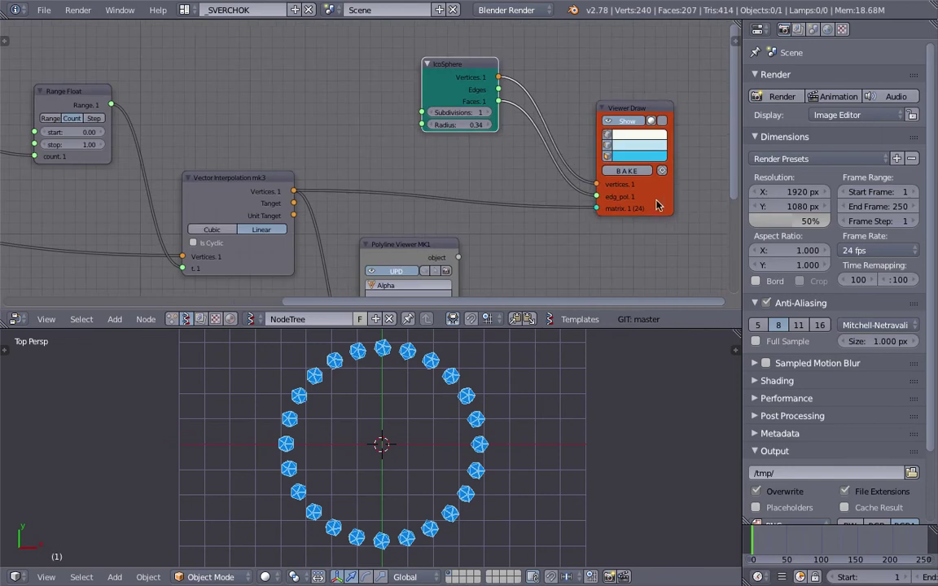
Insert a Matrix in node before Viewer Draw's matrix input, with Vector Interpolation's Vertices feeding Location and A, and save.
{"action": "left_click_drag", "start_coordinate": [671, 199], "coordinate": [676, 173]}
{"action": "left_click_drag", "start_coordinate": [458, 65], "coordinate": [423, 47]}
{"action": "key", "text": "space"}
{"action": "type", "text": "matri"}
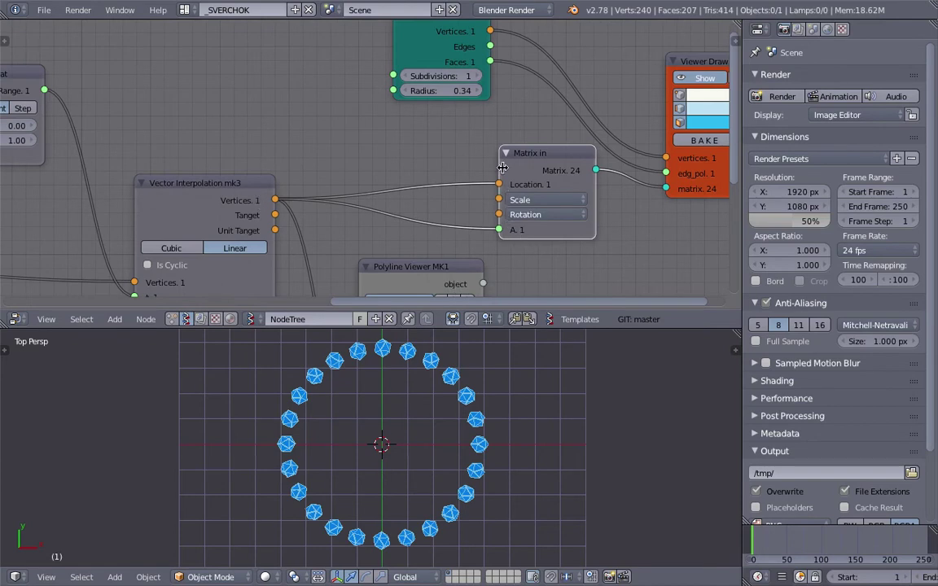
{"action": "left_click_drag", "start_coordinate": [503, 168], "coordinate": [479, 168]}
{"action": "scroll", "coordinate": [493, 398], "scroll_direction": "up", "scroll_amount": 3}
{"action": "scroll", "coordinate": [487, 429], "scroll_direction": "down", "scroll_amount": 3}
{"action": "mouse_move", "coordinate": [450, 460]}
{"action": "middle_mouse_down"}
{"action": "mouse_move", "coordinate": [441, 453]}
{"action": "mouse_move", "coordinate": [448, 417]}
{"action": "mouse_move", "coordinate": [444, 464]}
{"action": "middle_mouse_up"}
{"action": "scroll", "coordinate": [440, 453], "scroll_direction": "up", "scroll_amount": 3}
{"action": "scroll", "coordinate": [441, 458], "scroll_direction": "down", "scroll_amount": 4}
{"action": "key", "text": "ctrl+s"}
{"action": "left_click", "coordinate": [447, 419]}
Increase the Circle node's radius to 8.77.
{"action": "scroll", "coordinate": [194, 54], "scroll_direction": "down", "scroll_amount": 4}
{"action": "middle_click_drag", "start_coordinate": [159, 72], "coordinate": [452, 81]}
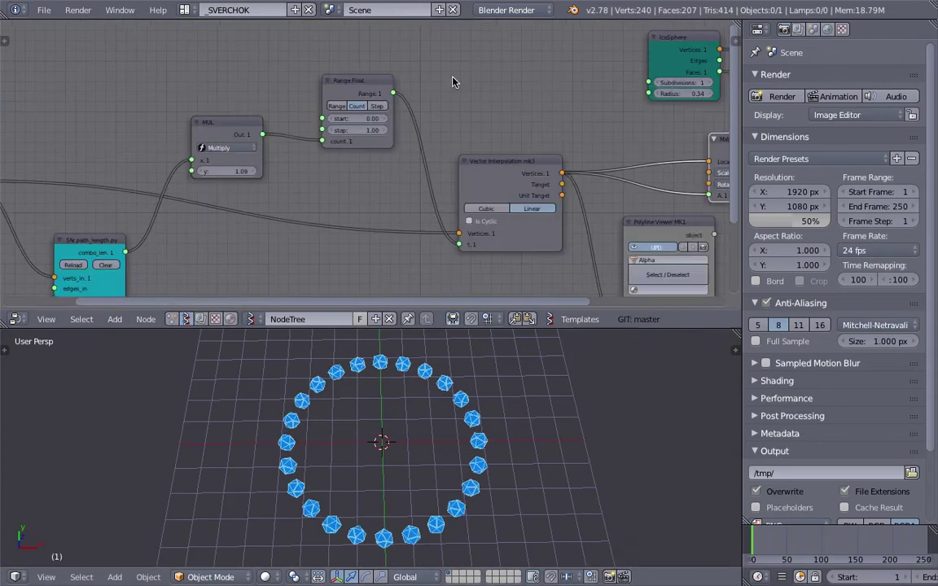
{"action": "middle_click_drag", "start_coordinate": [174, 266], "coordinate": [255, 190]}
{"action": "middle_click_drag", "start_coordinate": [48, 189], "coordinate": [186, 188]}
{"action": "left_click_drag", "start_coordinate": [163, 157], "coordinate": [210, 160]}
{"action": "scroll", "coordinate": [246, 226], "scroll_direction": "down", "scroll_amount": 4}
{"action": "scroll", "coordinate": [466, 427], "scroll_direction": "down", "scroll_amount": 2}
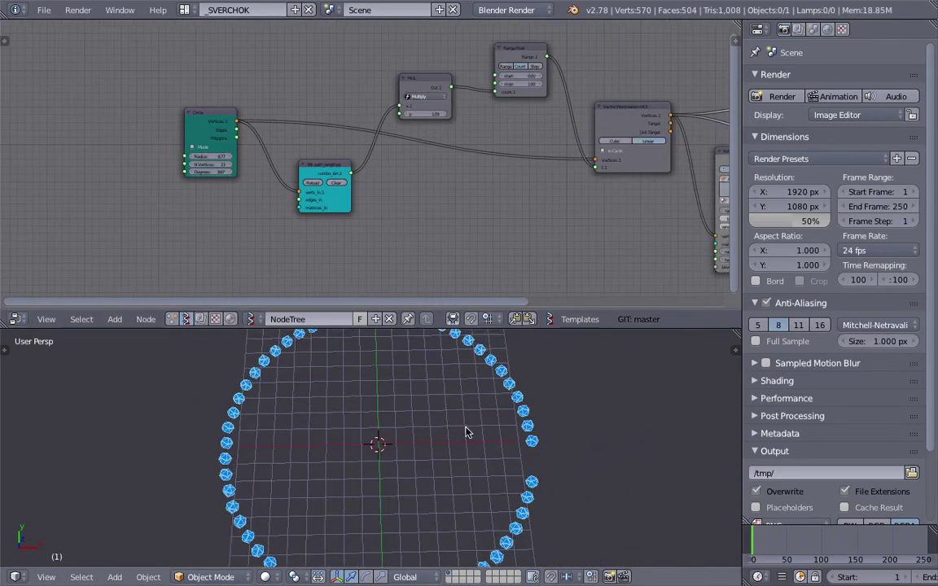
Lower the Multiply node's y value to 0.79.
{"action": "scroll", "coordinate": [468, 433], "scroll_direction": "up", "scroll_amount": 3}
{"action": "scroll", "coordinate": [597, 449], "scroll_direction": "down", "scroll_amount": 3}
{"action": "scroll", "coordinate": [367, 158], "scroll_direction": "up", "scroll_amount": 2}
{"action": "mouse_move", "coordinate": [431, 105]}
{"action": "left_mouse_down"}
{"action": "mouse_move", "coordinate": [465, 105]}
{"action": "mouse_move", "coordinate": [418, 105]}
{"action": "left_mouse_up"}
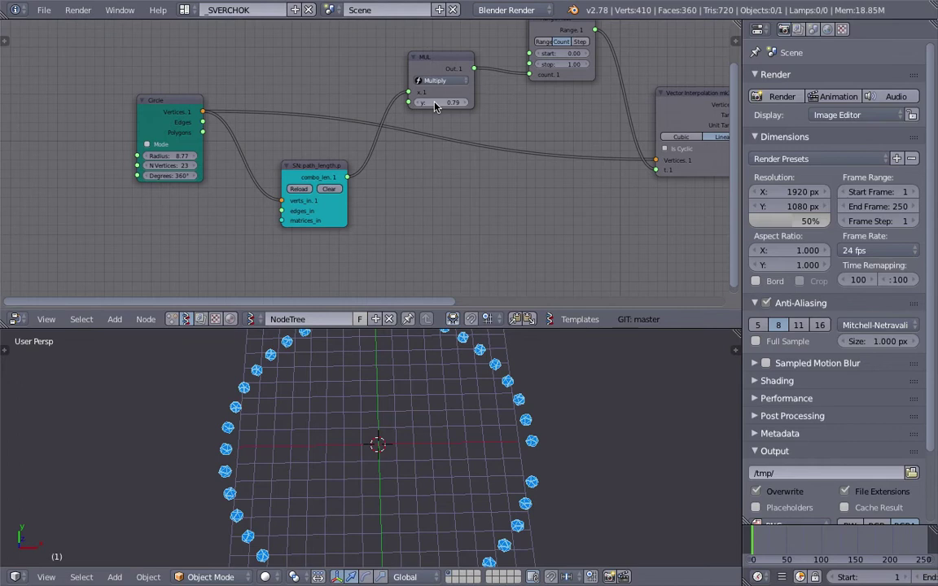
Set the Circle node's radius to 4.93 and its N Vertices to 21.
{"action": "mouse_move", "coordinate": [179, 167]}
{"action": "left_mouse_down"}
{"action": "mouse_move", "coordinate": [199, 167]}
{"action": "mouse_move", "coordinate": [186, 156]}
{"action": "mouse_move", "coordinate": [151, 156]}
{"action": "mouse_move", "coordinate": [176, 166]}
{"action": "mouse_move", "coordinate": [160, 167]}
{"action": "left_mouse_up"}
{"action": "scroll", "coordinate": [496, 446], "scroll_direction": "up", "scroll_amount": 3}
{"action": "middle_click_drag", "start_coordinate": [466, 420], "coordinate": [478, 461]}
{"action": "scroll", "coordinate": [534, 401], "scroll_direction": "down", "scroll_amount": 3}
{"action": "left_click", "coordinate": [479, 462]}
{"action": "middle_click_drag", "start_coordinate": [426, 248], "coordinate": [311, 266]}
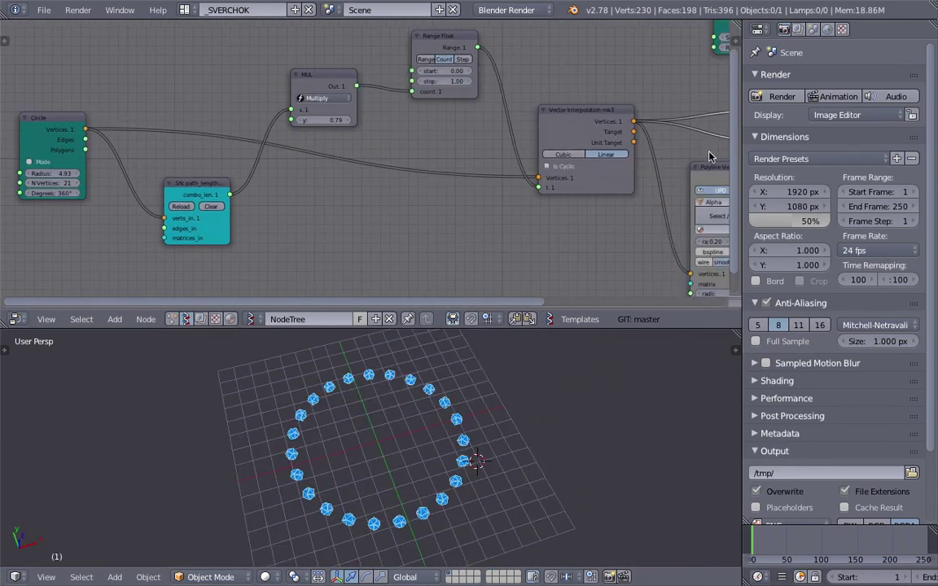
Narrow the properties editor to enlarge the node area and raise the Multiply node's y value to 1.51.
{"action": "left_click_drag", "start_coordinate": [742, 143], "coordinate": [864, 145]}
{"action": "middle_click_drag", "start_coordinate": [657, 179], "coordinate": [486, 175]}
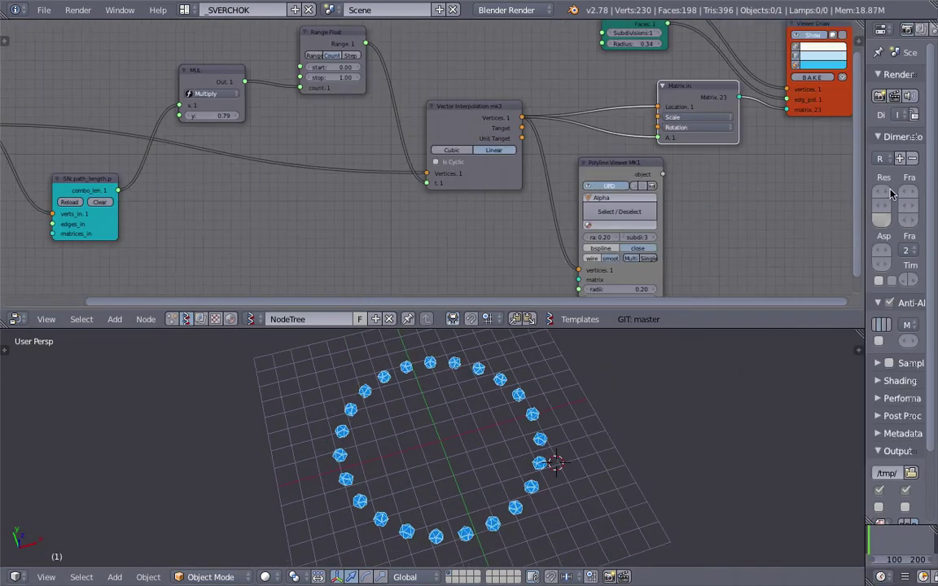
{"action": "left_click_drag", "start_coordinate": [863, 176], "coordinate": [834, 175]}
{"action": "middle_click_drag", "start_coordinate": [447, 206], "coordinate": [467, 203]}
{"action": "middle_click_drag", "start_coordinate": [278, 138], "coordinate": [287, 142]}
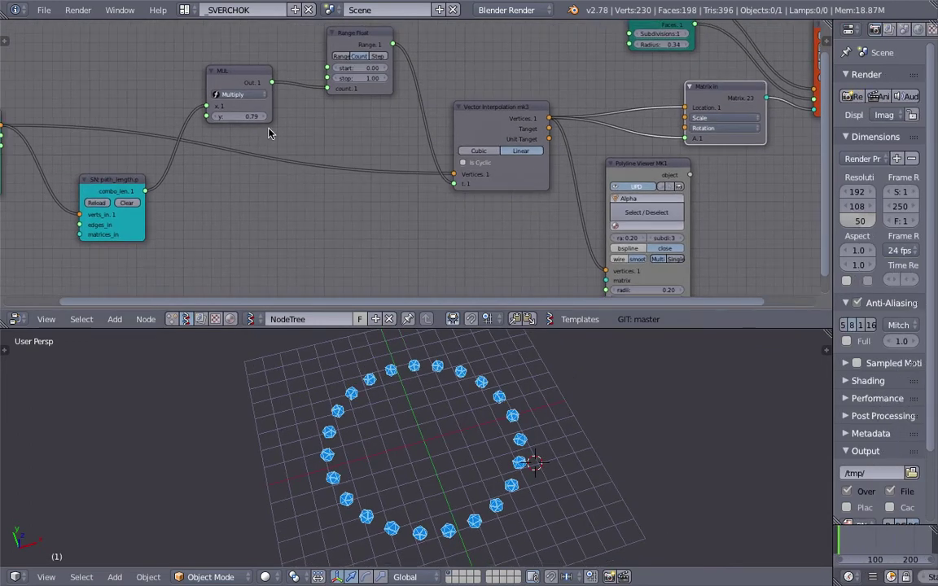
{"action": "left_click_drag", "start_coordinate": [228, 117], "coordinate": [299, 116]}
Set the Circle node's N Vertices to 44 and its radius to 4.99.
{"action": "middle_click_drag", "start_coordinate": [208, 128], "coordinate": [262, 127]}
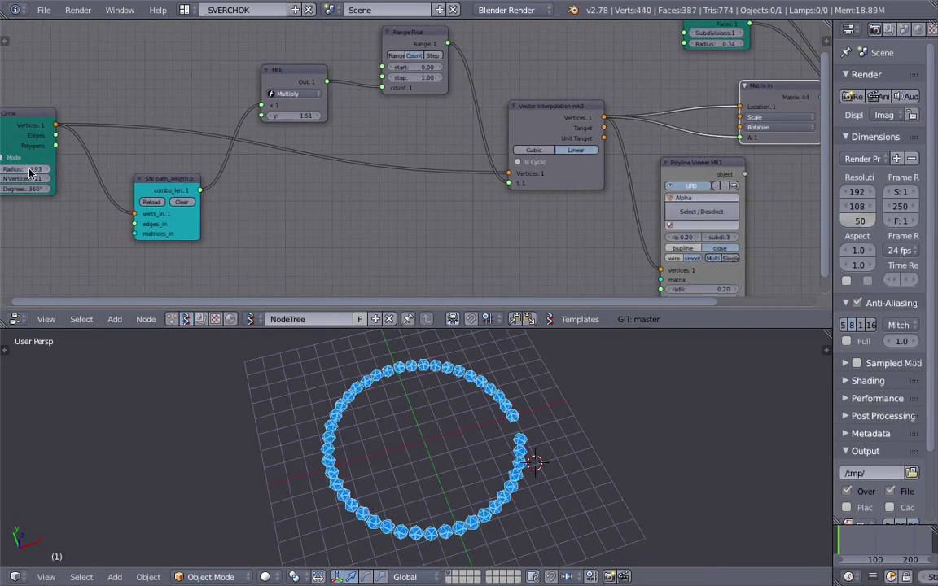
{"action": "left_click_drag", "start_coordinate": [25, 178], "coordinate": [47, 178]}
{"action": "middle_click_drag", "start_coordinate": [458, 503], "coordinate": [439, 526]}
{"action": "scroll", "coordinate": [438, 527], "scroll_direction": "down", "scroll_amount": 2}
{"action": "middle_click_drag", "start_coordinate": [283, 214], "coordinate": [461, 210]}
{"action": "mouse_move", "coordinate": [196, 166]}
{"action": "left_mouse_down"}
{"action": "mouse_move", "coordinate": [175, 167]}
{"action": "mouse_move", "coordinate": [228, 166]}
{"action": "mouse_move", "coordinate": [181, 166]}
{"action": "mouse_move", "coordinate": [196, 166]}
{"action": "left_mouse_up"}
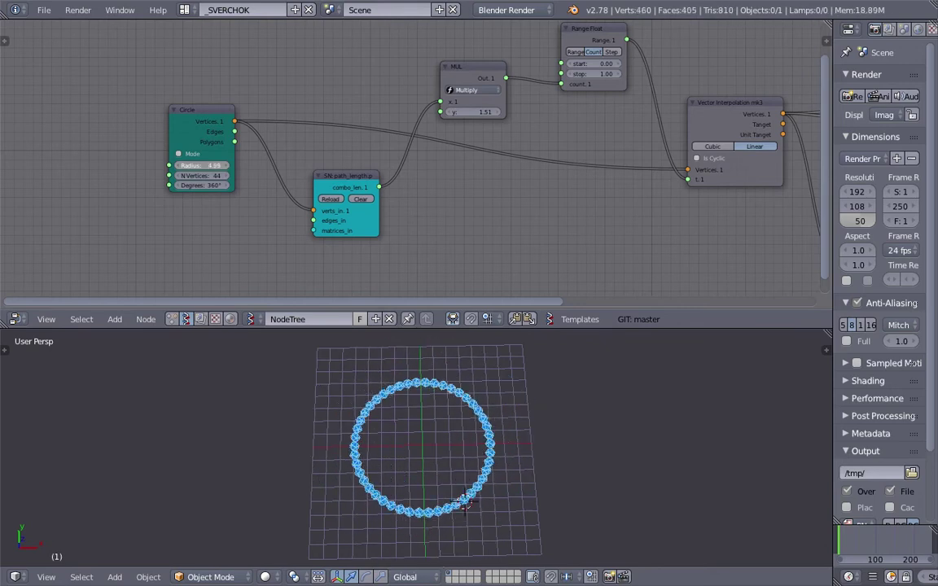
Toggle Viewer Draw's Show option off and on, nudge the node away from Matrix in, and save the file.
{"action": "middle_click_drag", "start_coordinate": [428, 191], "coordinate": [284, 202]}
{"action": "middle_click_drag", "start_coordinate": [522, 192], "coordinate": [34, 207]}
{"action": "scroll", "coordinate": [352, 101], "scroll_direction": "up", "scroll_amount": 1}
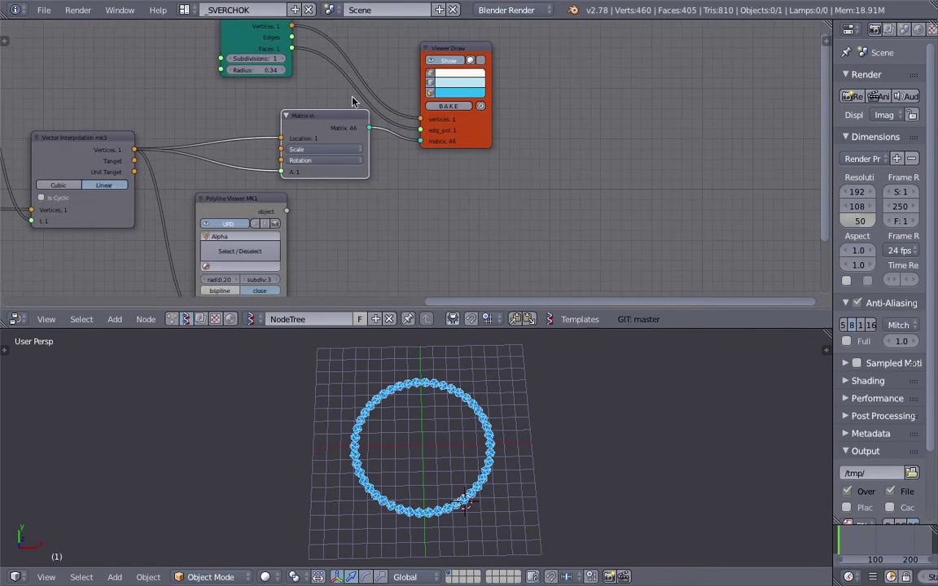
{"action": "left_click", "coordinate": [456, 64]}
{"action": "left_click", "coordinate": [457, 63]}
{"action": "left_click", "coordinate": [458, 63]}
{"action": "left_click", "coordinate": [457, 61]}
{"action": "left_click_drag", "start_coordinate": [454, 50], "coordinate": [465, 48]}
{"action": "key", "text": "ctrl+s"}
{"action": "left_click", "coordinate": [466, 48]}
Turn off Viewer Draw's Show option and move the node slightly up.
{"action": "left_click", "coordinate": [466, 60]}
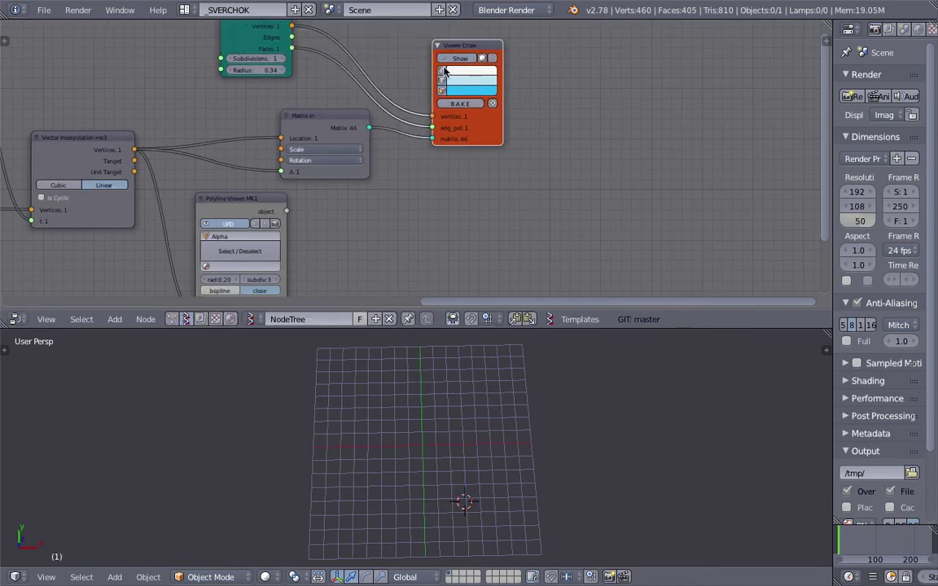
{"action": "middle_click_drag", "start_coordinate": [443, 72], "coordinate": [418, 127]}
{"action": "scroll", "coordinate": [446, 112], "scroll_direction": "up", "scroll_amount": 1}
{"action": "left_click", "coordinate": [450, 110]}
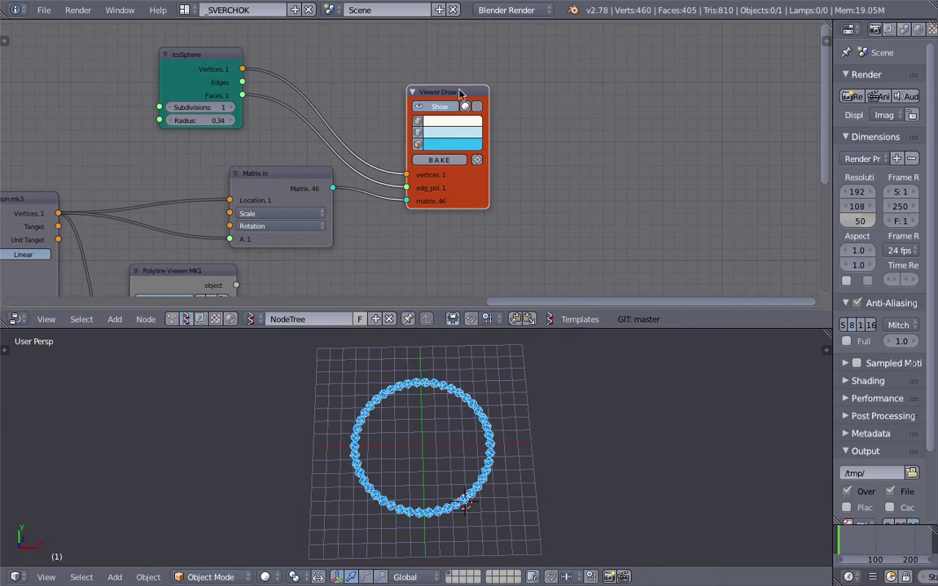
{"action": "left_click", "coordinate": [447, 104]}
{"action": "left_click_drag", "start_coordinate": [451, 92], "coordinate": [436, 77]}
Try to add a Viewer BMesh node beside Viewer Draw.
{"action": "middle_click_drag", "start_coordinate": [581, 111], "coordinate": [530, 129]}
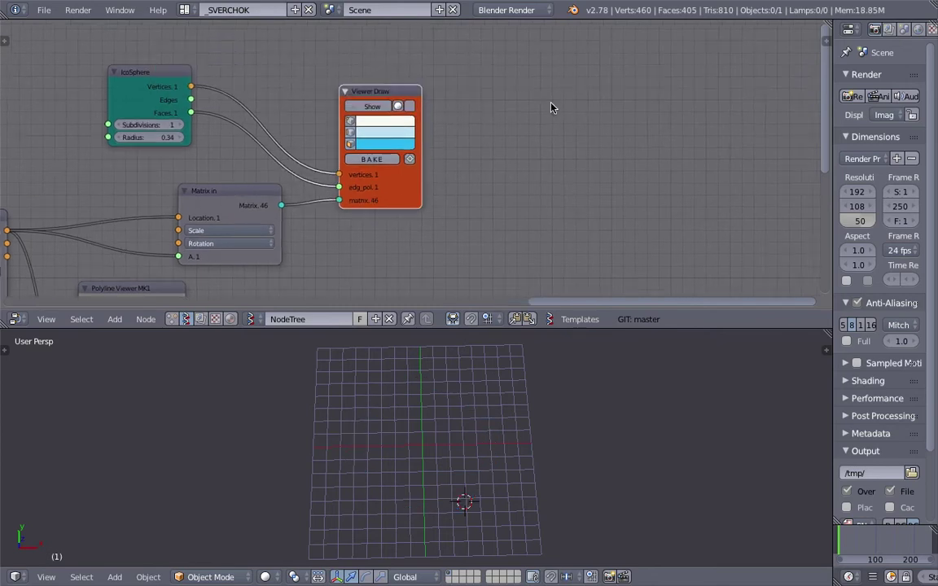
{"action": "key", "text": "alt+space"}
{"action": "type", "text": "view"}
{"action": "key", "text": "Down"}
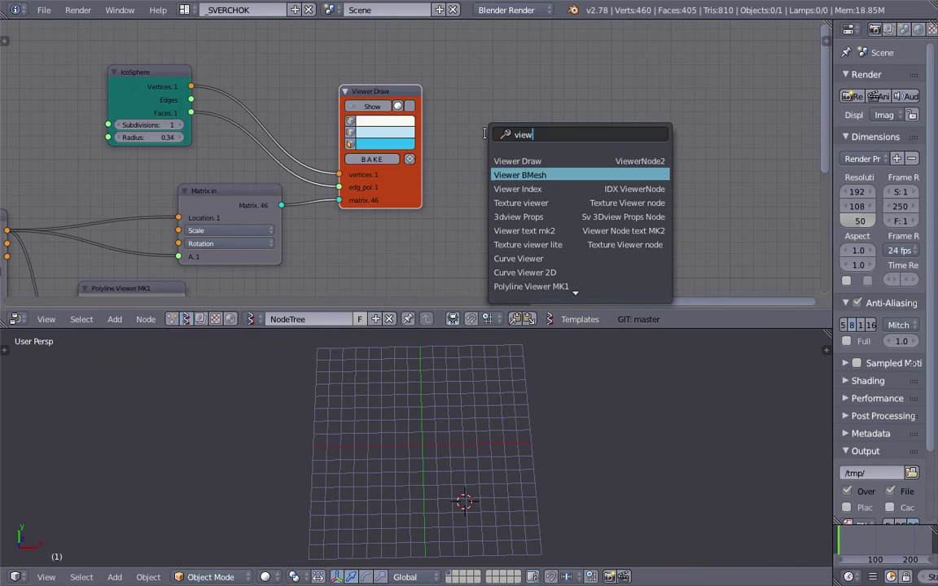
{"action": "key", "text": "Return"}
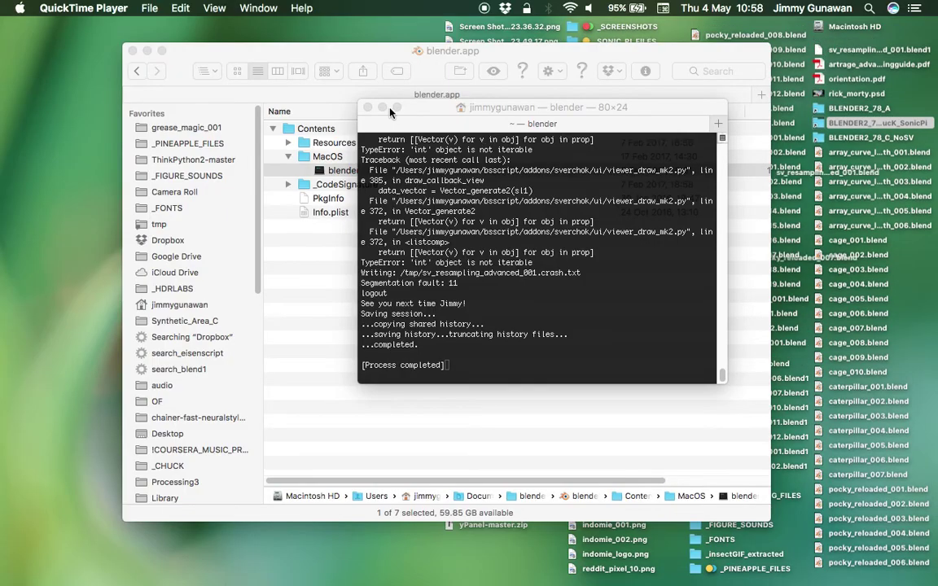
Close the ended terminal session and relaunch Blender from the MacOS folder inside blender.app.
{"action": "left_click", "coordinate": [366, 107]}
{"action": "left_click", "coordinate": [342, 176]}
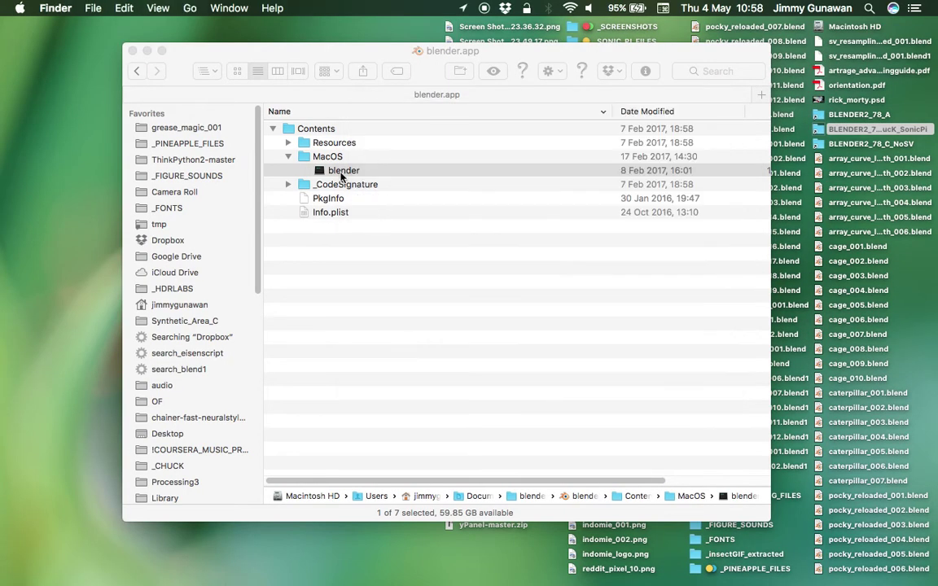
{"action": "double_click", "coordinate": [342, 173]}
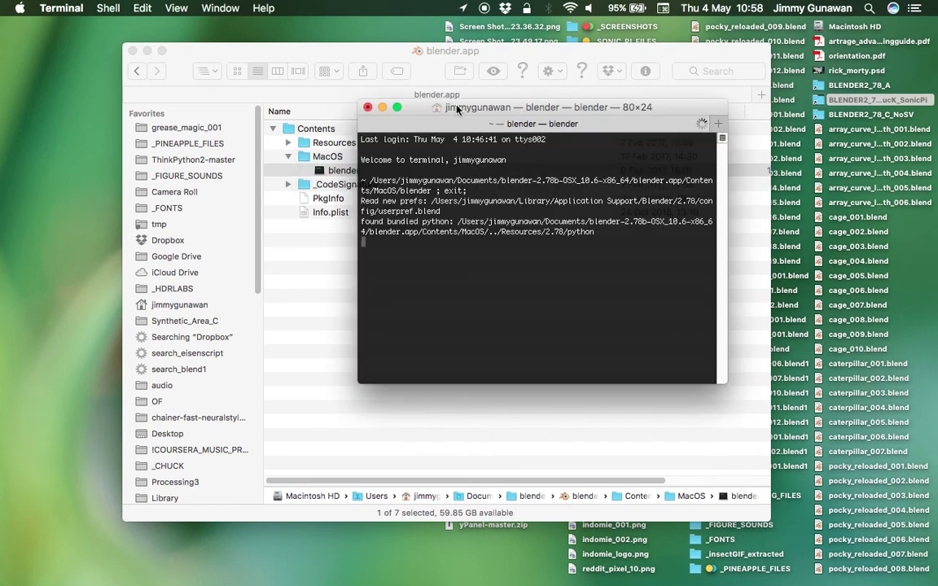
{"action": "left_click_drag", "start_coordinate": [458, 109], "coordinate": [432, 107]}
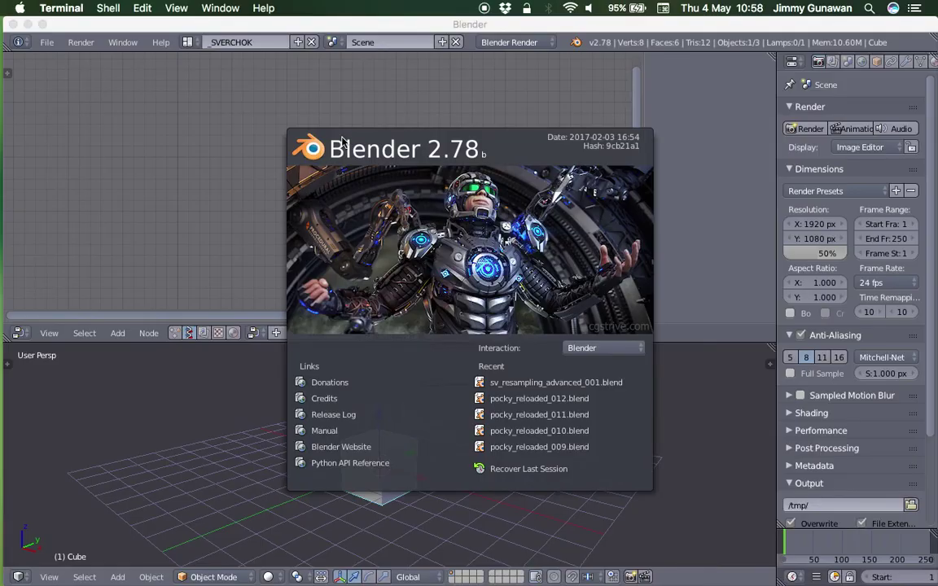
Dismiss the splash screen and reopen the recent file sv_resampling_advanced_001.blend.
{"action": "left_click", "coordinate": [342, 143]}
{"action": "left_click", "coordinate": [43, 42]}
{"action": "left_click", "coordinate": [43, 41]}
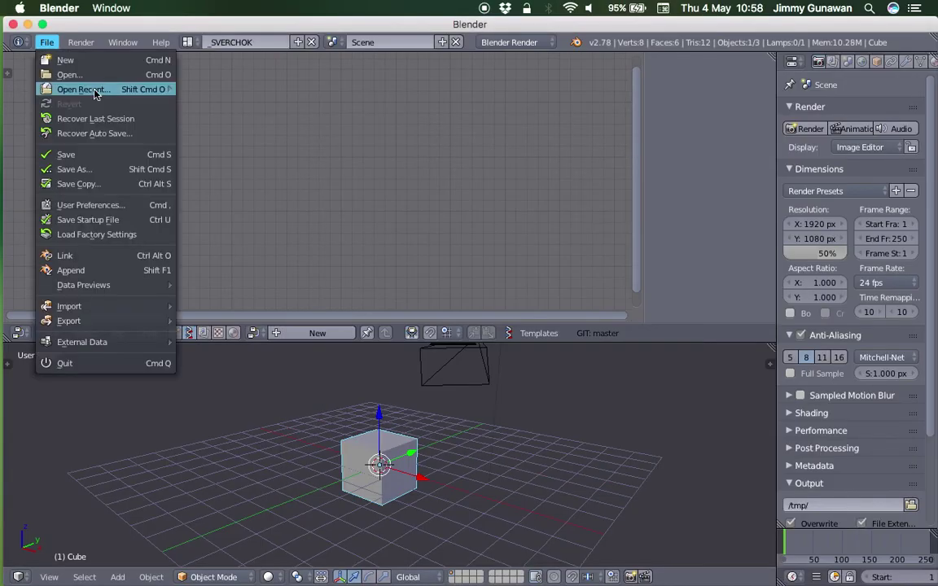
{"action": "mouse_move", "coordinate": [96, 92]}
{"action": "left_click", "coordinate": [244, 92]}
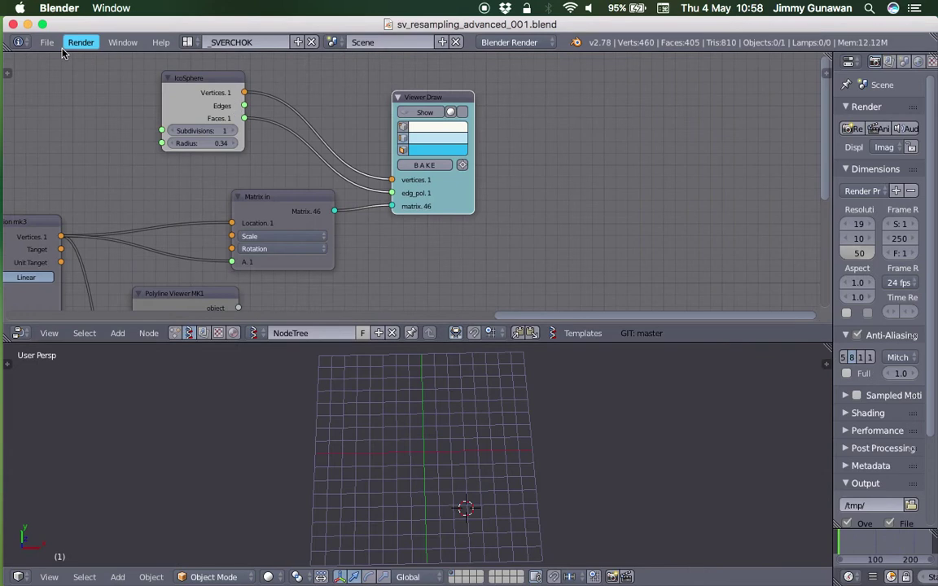
Save the file as sv_resampling_advanced_002.blend on the Desktop.
{"action": "left_click", "coordinate": [46, 42]}
{"action": "left_click", "coordinate": [74, 169]}
{"action": "left_click", "coordinate": [832, 98]}
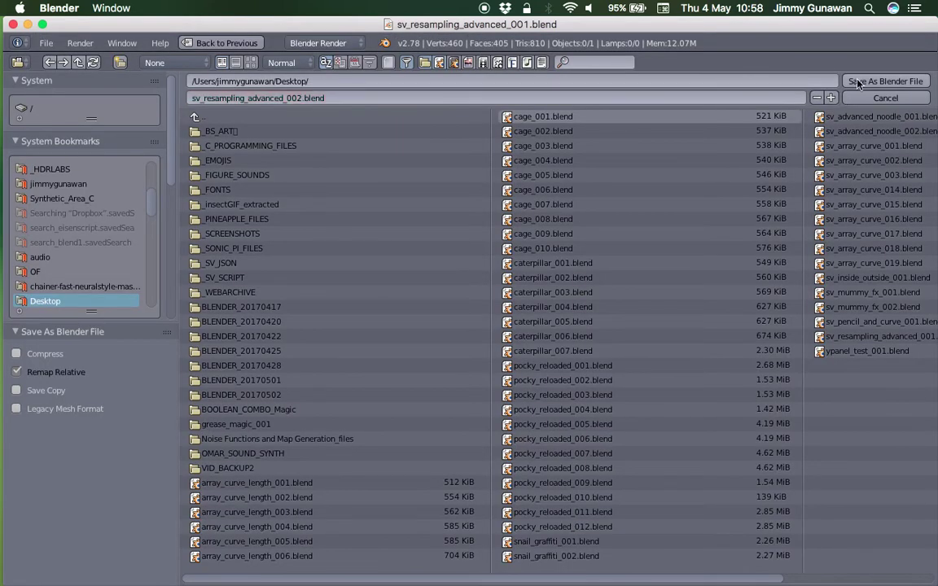
{"action": "left_click", "coordinate": [859, 82]}
Add a Viewer BMesh node beside the Viewer Draw node.
{"action": "middle_click_drag", "start_coordinate": [591, 145], "coordinate": [590, 135]}
{"action": "key", "text": "alt+space"}
{"action": "type", "text": "b"}
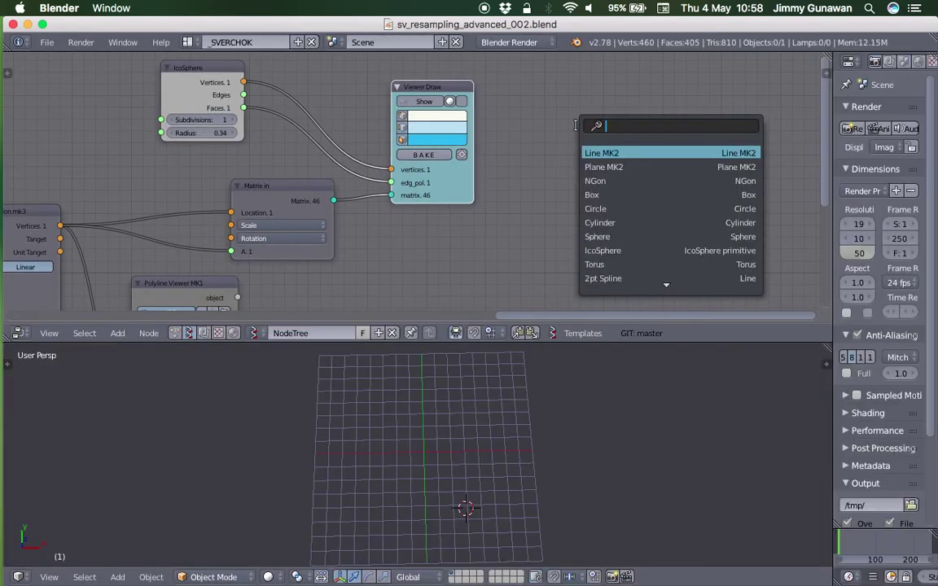
{"action": "key", "text": "BackSpace"}
{"action": "type", "text": "view"}
{"action": "key", "text": "Down"}
{"action": "key", "text": "Return"}
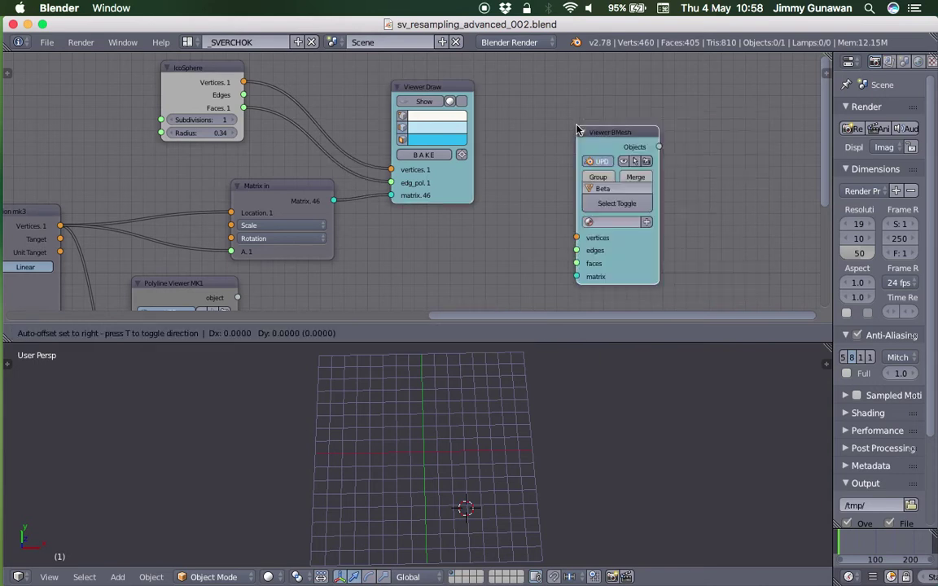
{"action": "left_click", "coordinate": [579, 127]}
Connect IcoSphere's Vertices and Faces and Matrix in's Matrix to the matching Viewer BMesh inputs.
{"action": "left_click_drag", "start_coordinate": [246, 83], "coordinate": [572, 224]}
{"action": "left_click_drag", "start_coordinate": [245, 109], "coordinate": [575, 252]}
{"action": "left_click_drag", "start_coordinate": [334, 200], "coordinate": [575, 265]}
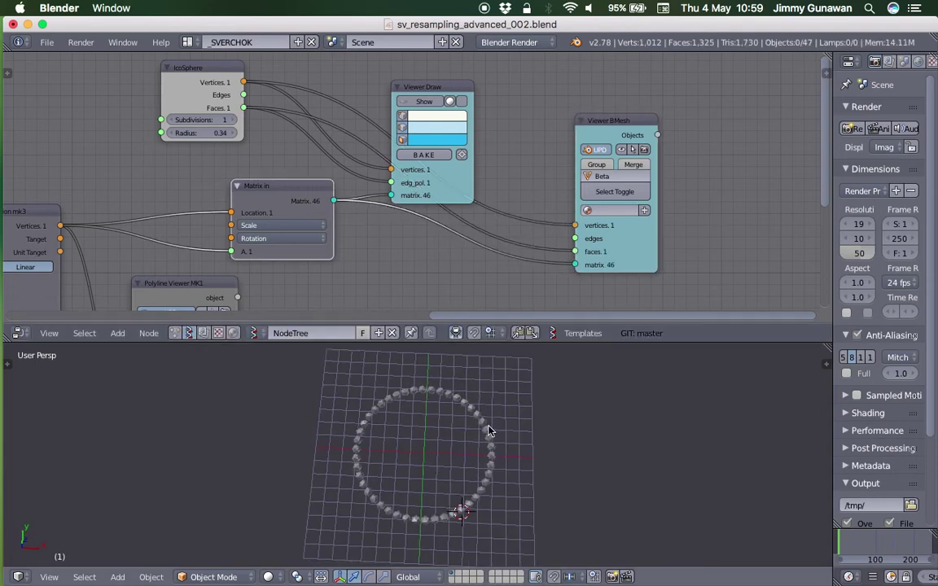
{"action": "scroll", "coordinate": [533, 226], "scroll_direction": "up", "scroll_amount": 2}
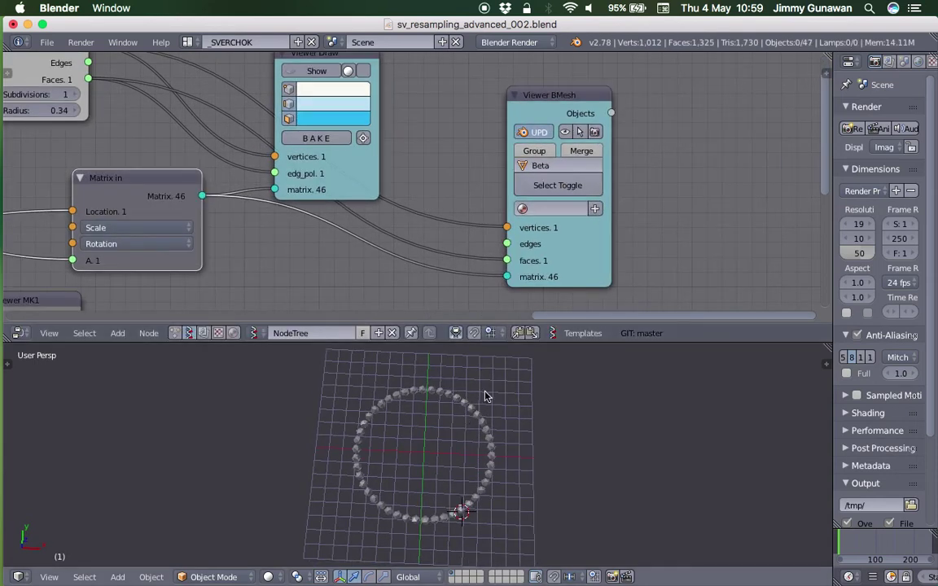
Widen the properties area and split it so that an Outliner lists the scene objects above it.
{"action": "left_click_drag", "start_coordinate": [832, 78], "coordinate": [728, 77]}
{"action": "left_click_drag", "start_coordinate": [931, 58], "coordinate": [911, 226]}
{"action": "left_click", "coordinate": [745, 62]}
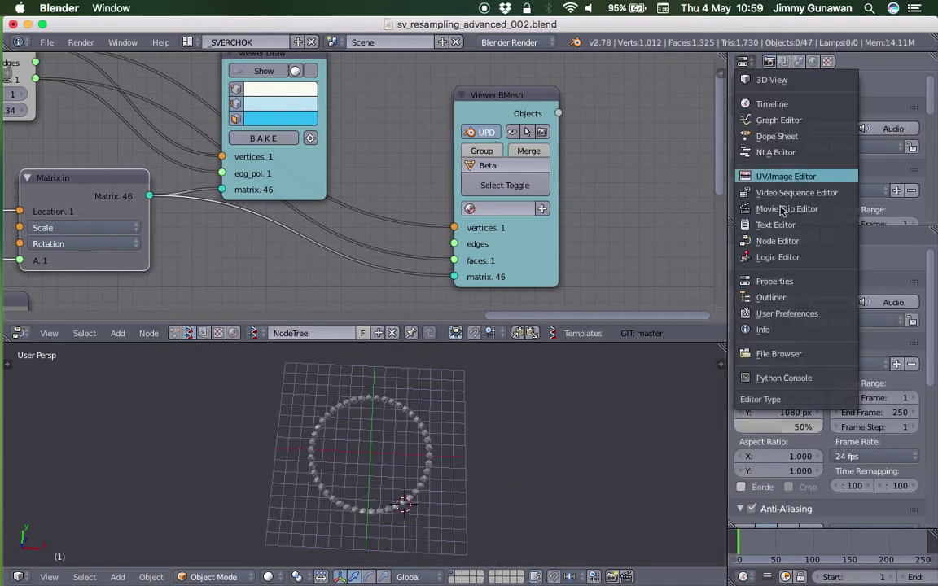
{"action": "left_click", "coordinate": [771, 297]}
{"action": "scroll", "coordinate": [826, 129], "scroll_direction": "down", "scroll_amount": 3}
{"action": "scroll", "coordinate": [907, 117], "scroll_direction": "down", "scroll_amount": 4}
{"action": "scroll", "coordinate": [906, 118], "scroll_direction": "up", "scroll_amount": 10}
{"action": "scroll", "coordinate": [616, 129], "scroll_direction": "up", "scroll_amount": 1}
{"action": "middle_click_drag", "start_coordinate": [616, 129], "coordinate": [572, 123]}
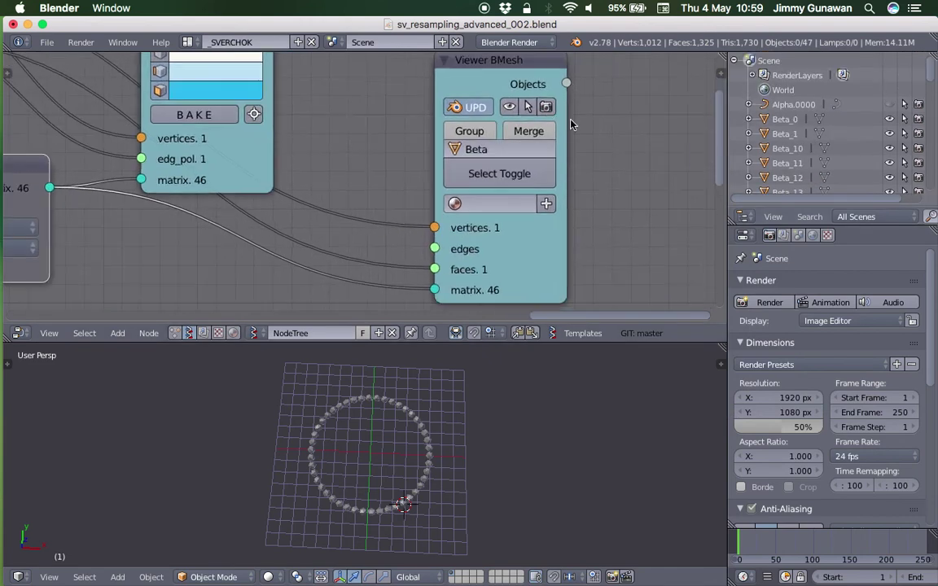
Save the file as the next version, sv_resampling_advanced_003.blend, and save over it once more.
{"action": "left_click", "coordinate": [46, 41]}
{"action": "left_click", "coordinate": [73, 169]}
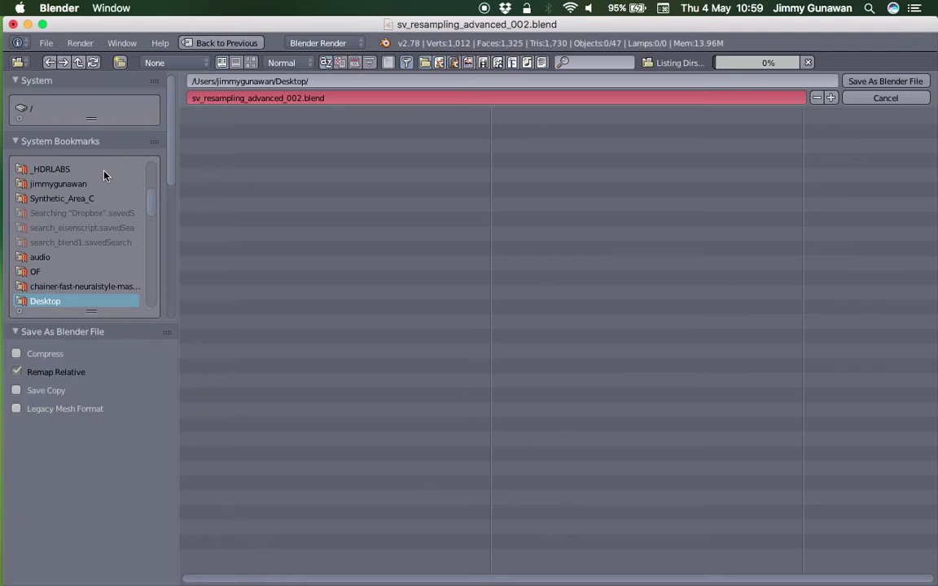
{"action": "left_click", "coordinate": [831, 98]}
{"action": "left_click", "coordinate": [859, 82]}
{"action": "middle_click_drag", "start_coordinate": [463, 203], "coordinate": [521, 199]}
{"action": "scroll", "coordinate": [513, 192], "scroll_direction": "down", "scroll_amount": 2}
{"action": "middle_click_drag", "start_coordinate": [484, 167], "coordinate": [507, 176]}
{"action": "key", "text": "ctrl+s"}
{"action": "left_click", "coordinate": [385, 431]}
Give one icosphere on the ring a new material and assign that material in the Viewer BMesh node.
{"action": "scroll", "coordinate": [387, 427], "scroll_direction": "up", "scroll_amount": 4}
{"action": "middle_click_drag", "start_coordinate": [387, 425], "coordinate": [394, 418]}
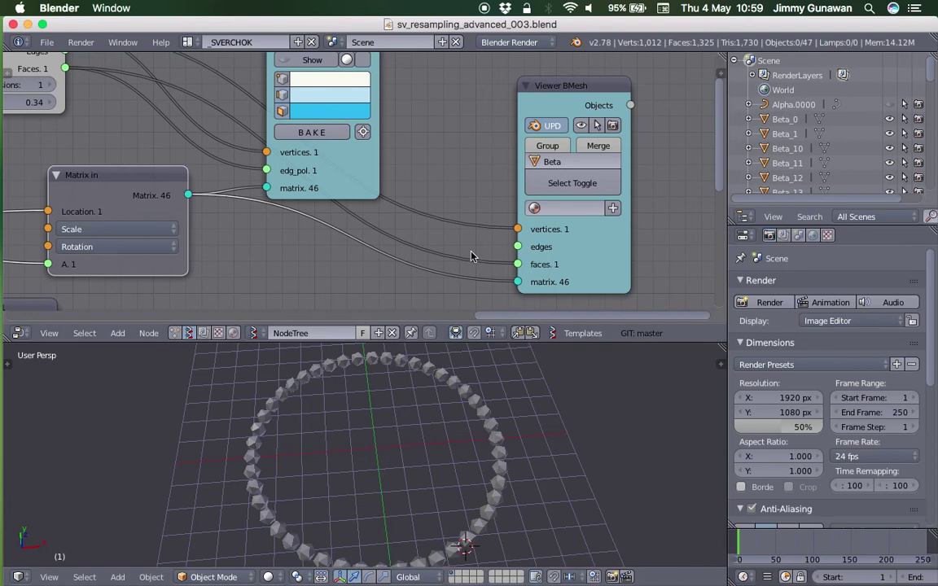
{"action": "scroll", "coordinate": [496, 413], "scroll_direction": "down", "scroll_amount": 2}
{"action": "right_click", "coordinate": [461, 427]}
{"action": "scroll", "coordinate": [521, 420], "scroll_direction": "up", "scroll_amount": 2}
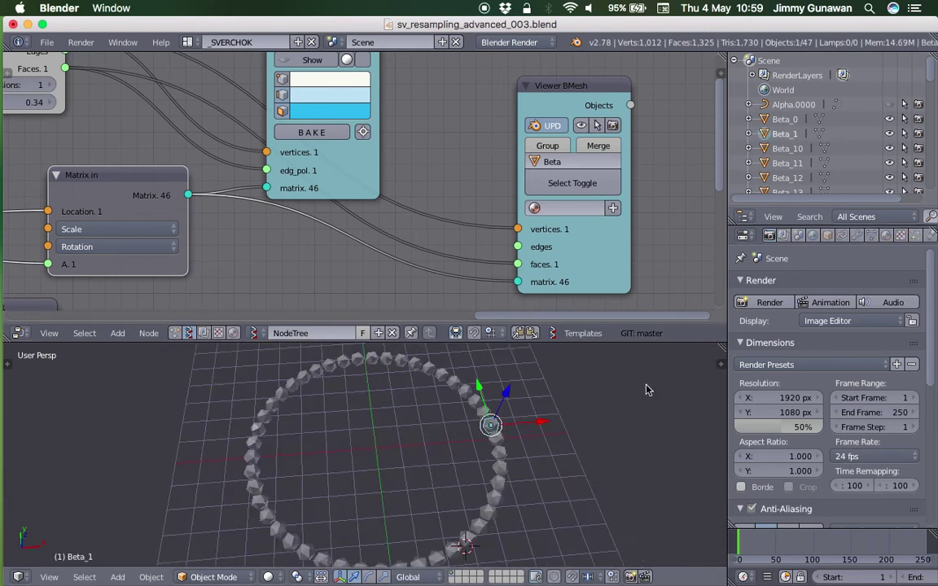
{"action": "left_click", "coordinate": [874, 236]}
{"action": "left_click", "coordinate": [887, 235]}
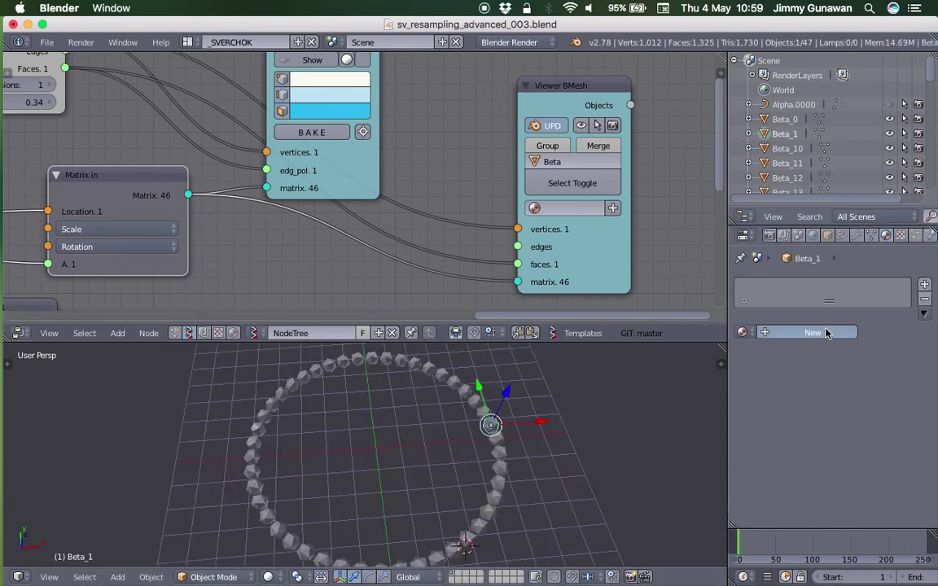
{"action": "left_click", "coordinate": [822, 332]}
{"action": "left_click", "coordinate": [580, 207]}
{"action": "left_click", "coordinate": [554, 247]}
Enable the material's Object Color option, set the selected icosphere's object color to yellow, and deselect everything.
{"action": "scroll", "coordinate": [867, 481], "scroll_direction": "down", "scroll_amount": 12}
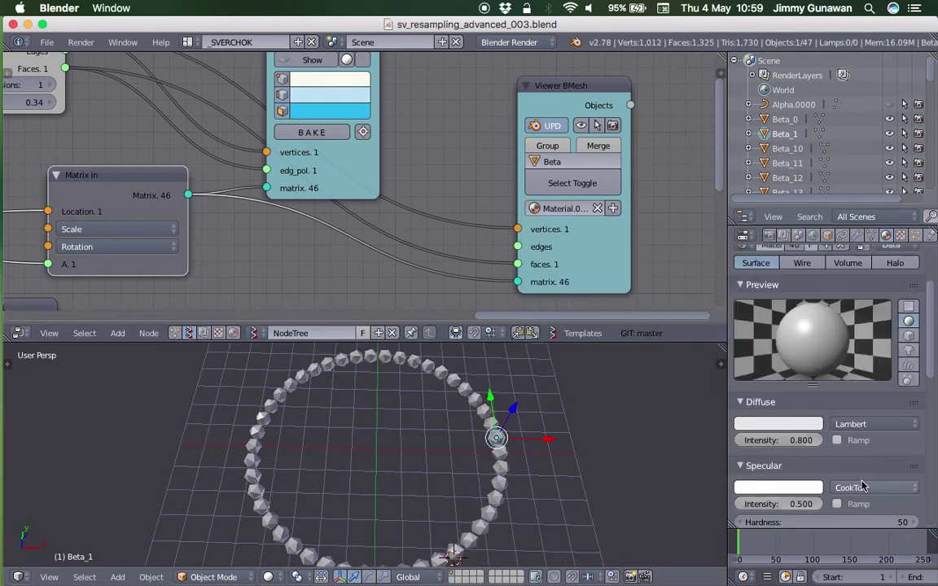
{"action": "scroll", "coordinate": [871, 463], "scroll_direction": "down", "scroll_amount": 4}
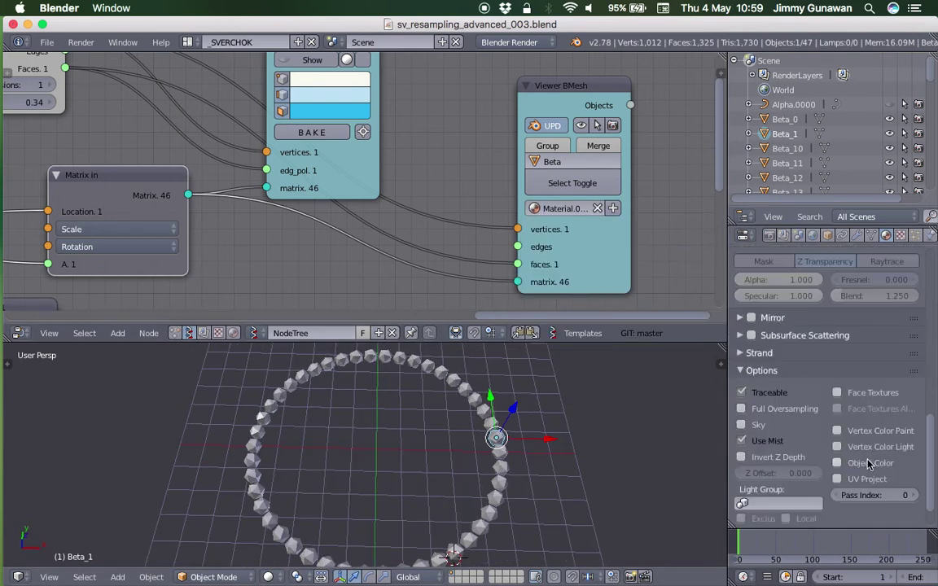
{"action": "left_click", "coordinate": [827, 236]}
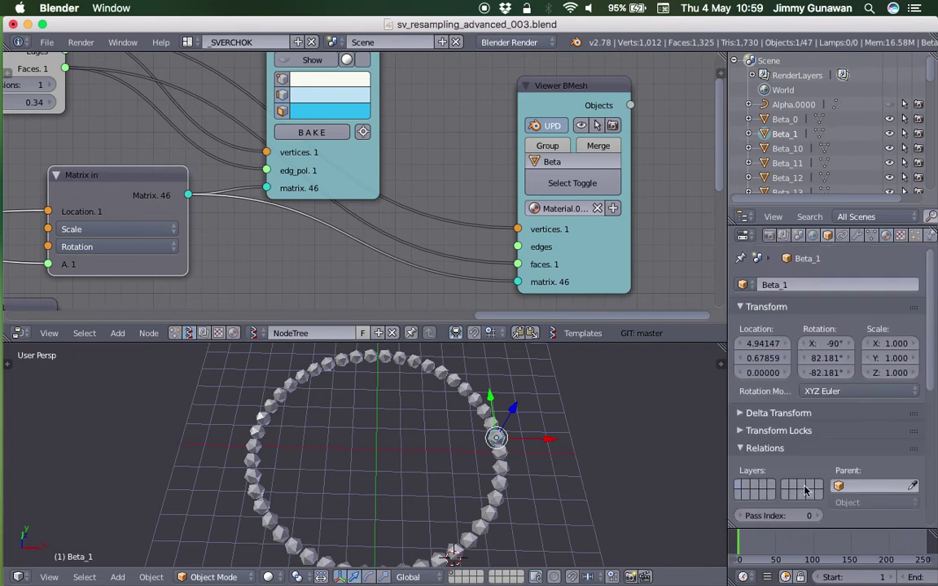
{"action": "scroll", "coordinate": [806, 486], "scroll_direction": "down", "scroll_amount": 4}
{"action": "scroll", "coordinate": [778, 470], "scroll_direction": "down", "scroll_amount": 3}
{"action": "left_click", "coordinate": [850, 427]}
{"action": "left_click_drag", "start_coordinate": [836, 282], "coordinate": [812, 307]}
{"action": "middle_click_drag", "start_coordinate": [491, 456], "coordinate": [492, 452]}
{"action": "scroll", "coordinate": [504, 440], "scroll_direction": "up", "scroll_amount": 3}
{"action": "key", "text": "a"}
{"action": "key", "text": "a"}
{"action": "scroll", "coordinate": [505, 440], "scroll_direction": "down", "scroll_amount": 2}
{"action": "key", "text": "a"}
{"action": "scroll", "coordinate": [499, 218], "scroll_direction": "down", "scroll_amount": 2}
Add an Object ID Set MK2 node and connect Viewer BMesh's Objects output to its Objects input.
{"action": "middle_click_drag", "start_coordinate": [499, 215], "coordinate": [285, 207]}
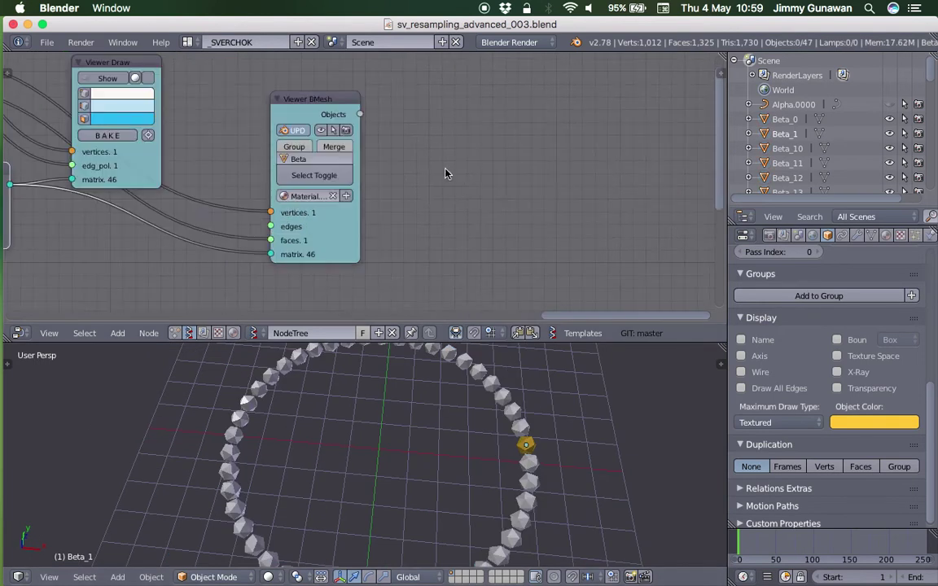
{"action": "scroll", "coordinate": [448, 171], "scroll_direction": "up", "scroll_amount": 1}
{"action": "key", "text": "alt+space"}
{"action": "type", "text": "set m"}
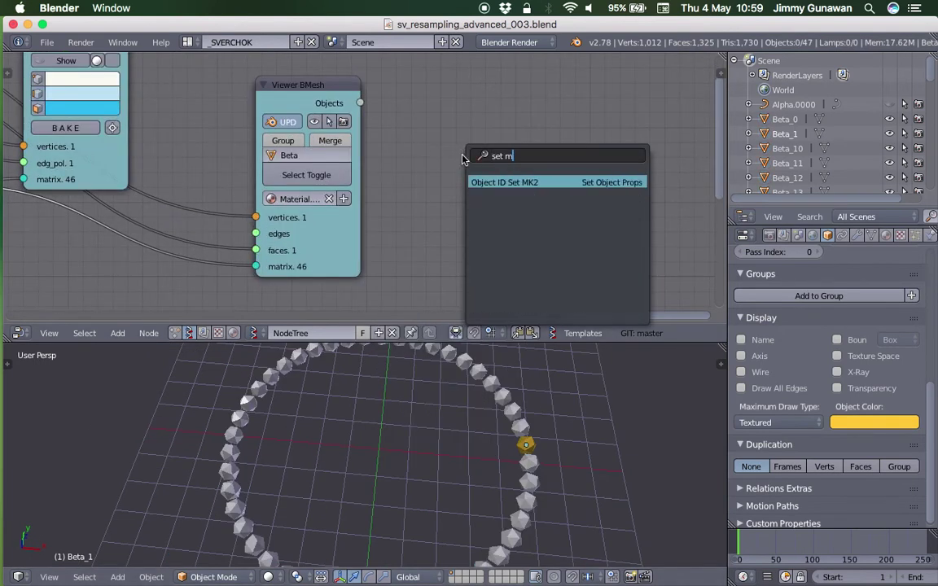
{"action": "key", "text": "Return"}
{"action": "left_click", "coordinate": [461, 133]}
{"action": "left_click_drag", "start_coordinate": [362, 104], "coordinate": [458, 210]}
{"action": "left_click_drag", "start_coordinate": [504, 178], "coordinate": [534, 157]}
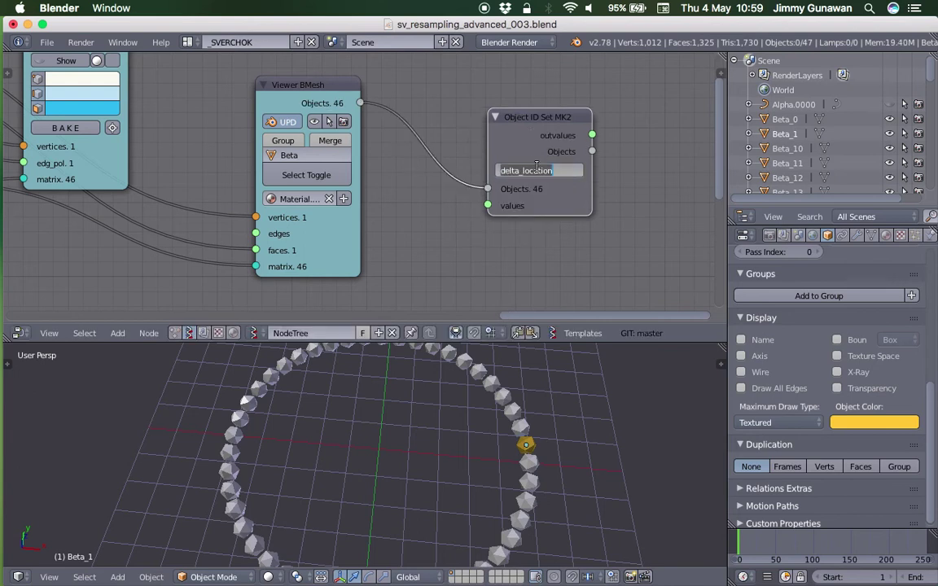
Set the Object ID Set MK2 property to color, reposition the node, and save the file.
{"action": "key", "text": "ctrl+s"}
{"action": "key", "text": "ctrl+s"}
{"action": "left_click", "coordinate": [584, 121]}
{"action": "left_click_drag", "start_coordinate": [541, 136], "coordinate": [581, 115]}
{"action": "key", "text": "ctrl+s"}
Add a Color in node and connect its Colors output to Object ID Set MK2's values input.
{"action": "middle_click_drag", "start_coordinate": [514, 192], "coordinate": [510, 165]}
{"action": "key", "text": "shift+a"}
{"action": "left_click", "coordinate": [470, 202]}
{"action": "type", "text": "color i"}
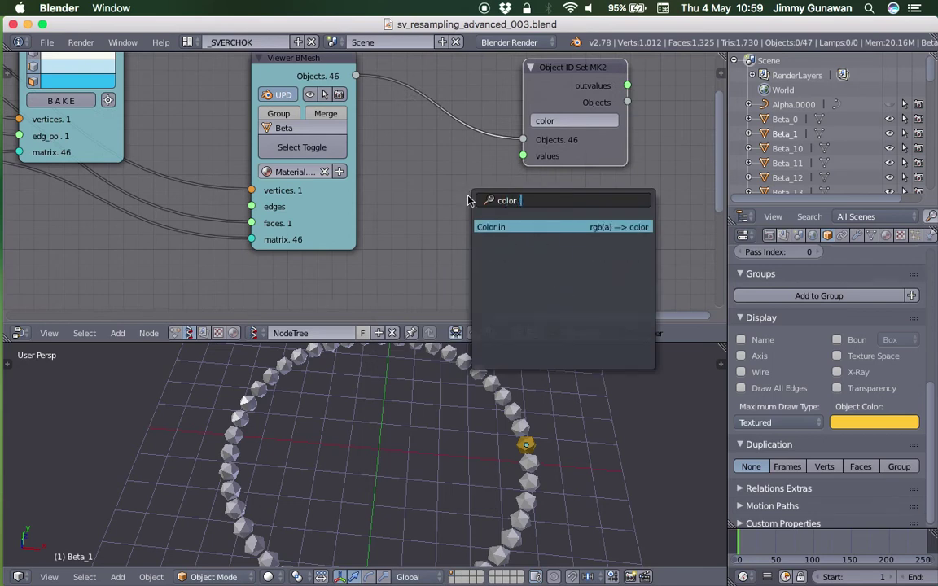
{"action": "key", "text": "Return"}
{"action": "left_click", "coordinate": [433, 159]}
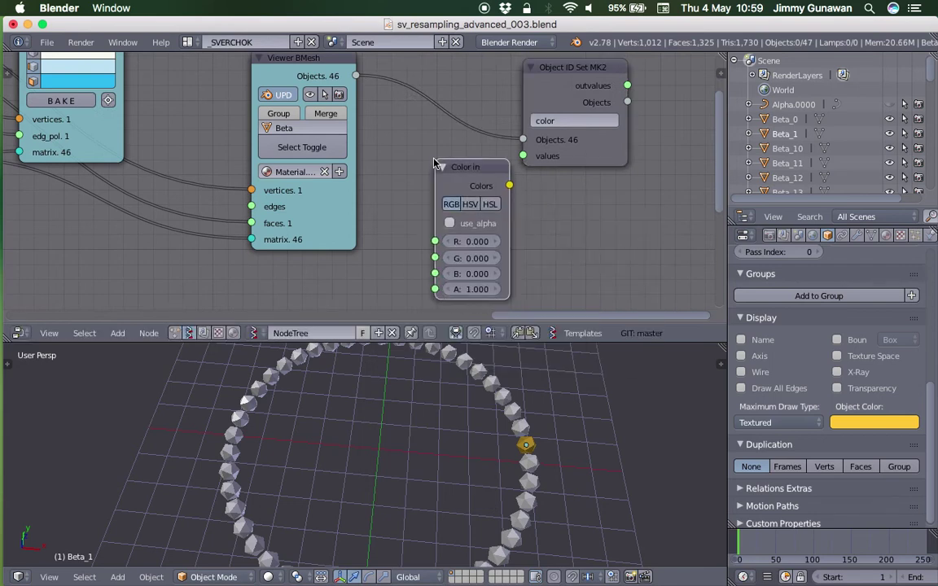
{"action": "left_click_drag", "start_coordinate": [565, 155], "coordinate": [625, 150]}
{"action": "left_click_drag", "start_coordinate": [511, 187], "coordinate": [584, 151]}
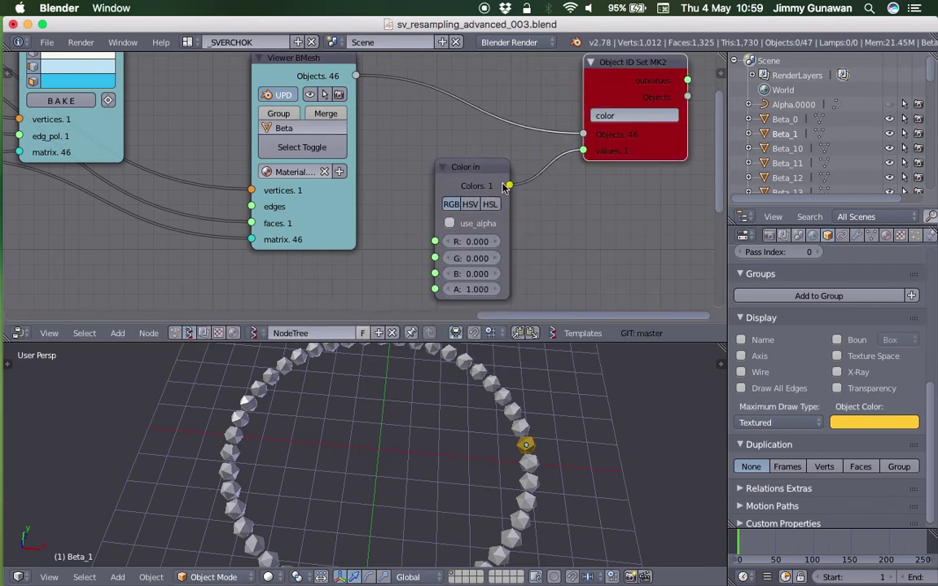
Widen Color in, switch it to HSV with use_alpha on, set H 0.420, S 0.390 and V 0.720, and save.
{"action": "left_click_drag", "start_coordinate": [507, 173], "coordinate": [531, 173]}
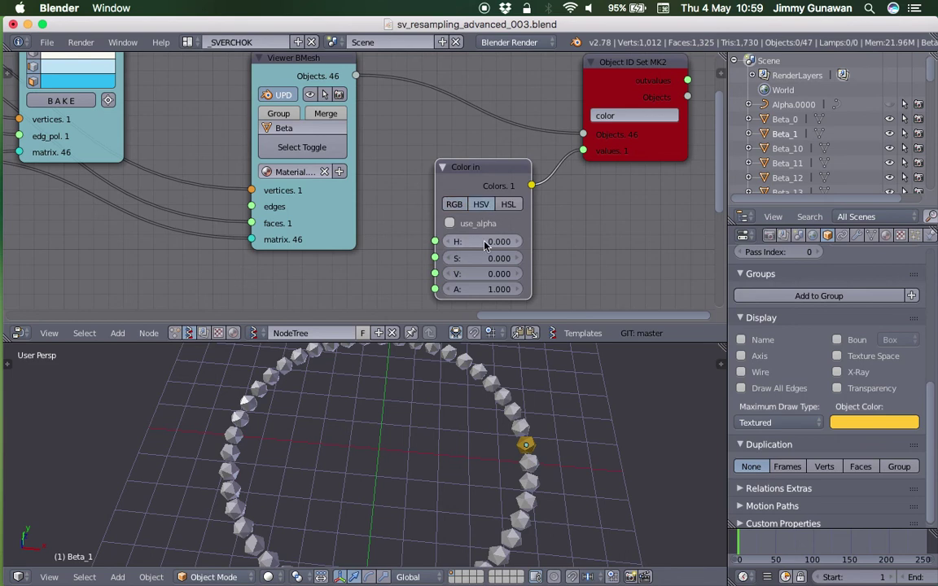
{"action": "left_click", "coordinate": [482, 205]}
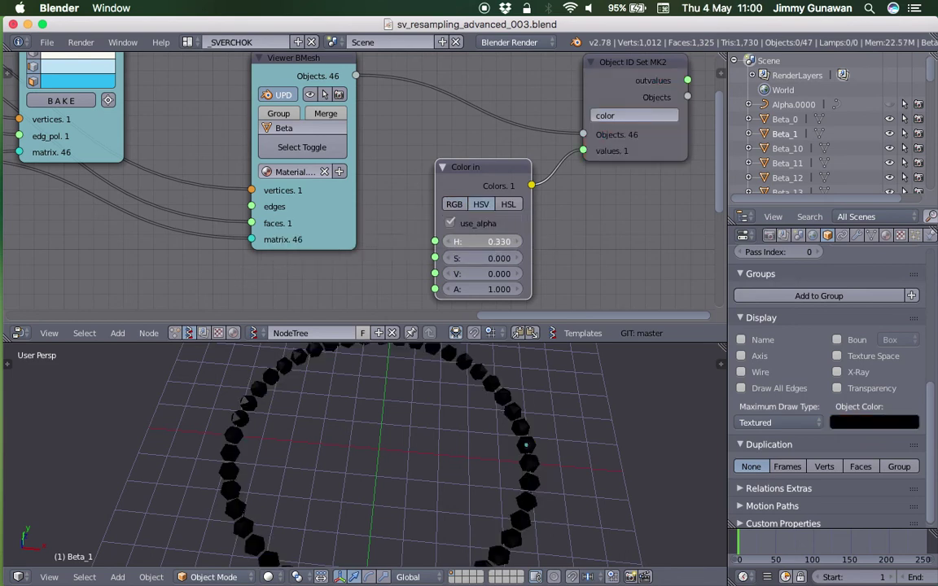
{"action": "left_click_drag", "start_coordinate": [481, 258], "coordinate": [508, 258]}
{"action": "left_click_drag", "start_coordinate": [482, 275], "coordinate": [538, 277]}
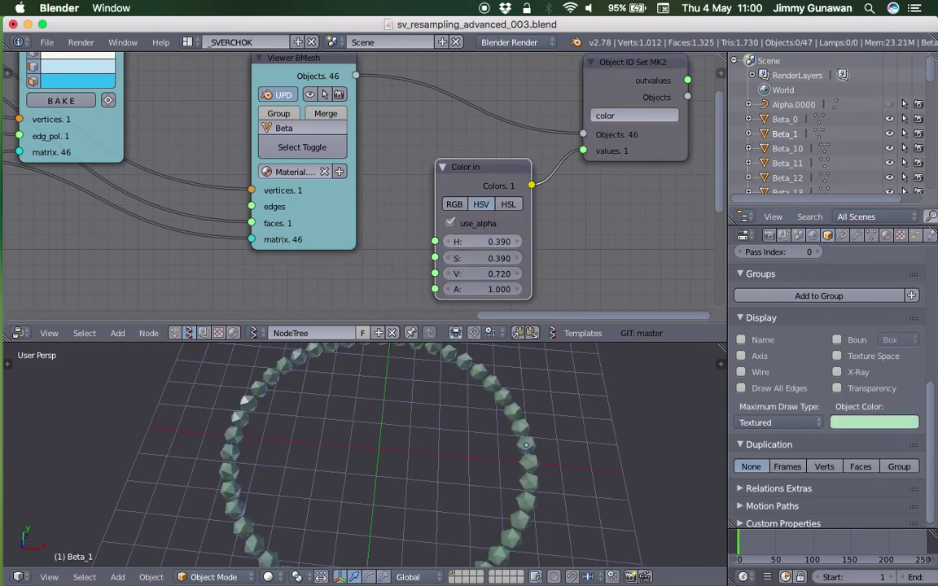
{"action": "left_click_drag", "start_coordinate": [500, 173], "coordinate": [532, 164]}
{"action": "key", "text": "ctrl+s"}
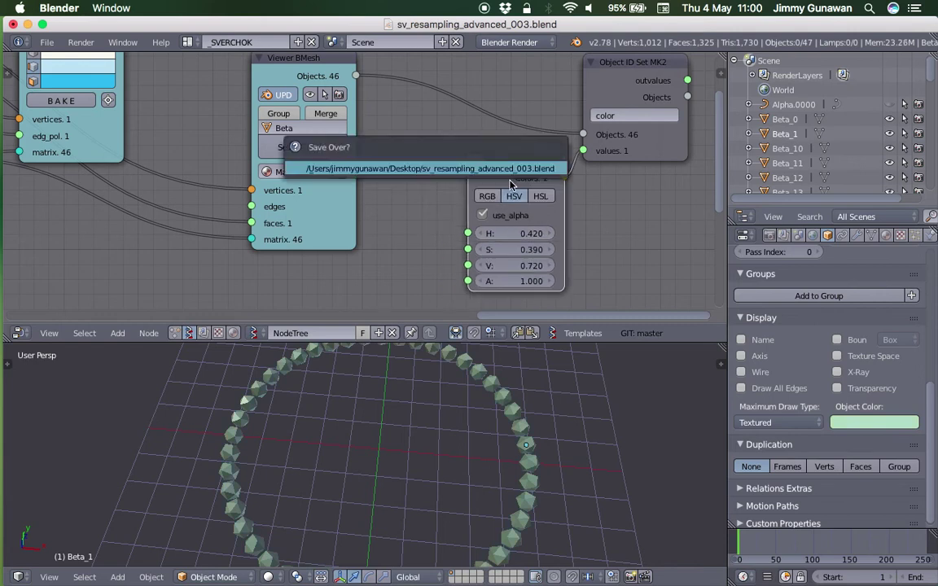
{"action": "left_click", "coordinate": [509, 174]}
Set the Color in node's hue to 0.060.
{"action": "scroll", "coordinate": [489, 224], "scroll_direction": "down", "scroll_amount": 2}
{"action": "left_click_drag", "start_coordinate": [479, 201], "coordinate": [453, 202]}
{"action": "scroll", "coordinate": [514, 354], "scroll_direction": "down", "scroll_amount": 5}
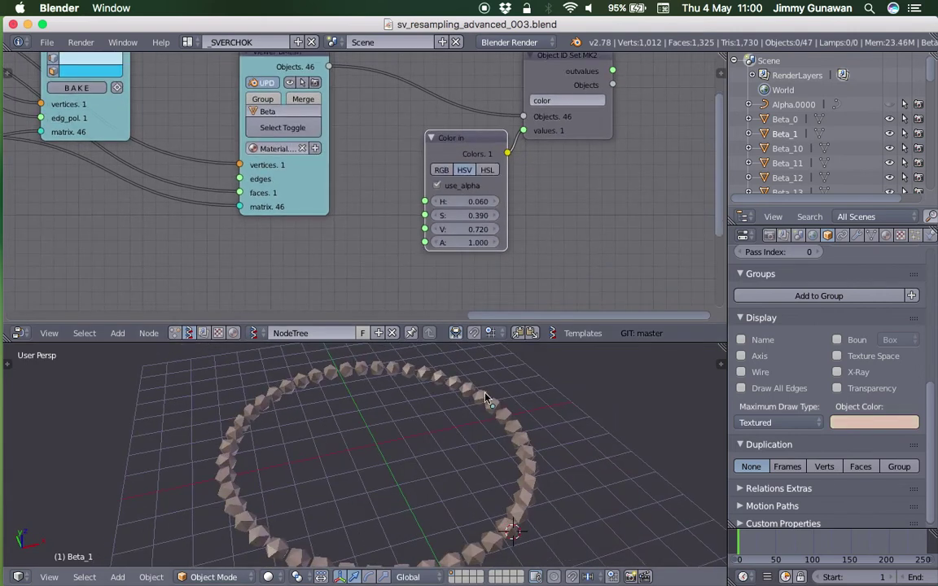
Move the Object ID Set MK2 and Color in nodes farther from Viewer BMesh and save the file.
{"action": "left_click_drag", "start_coordinate": [550, 89], "coordinate": [579, 89]}
{"action": "scroll", "coordinate": [463, 228], "scroll_direction": "up", "scroll_amount": 3}
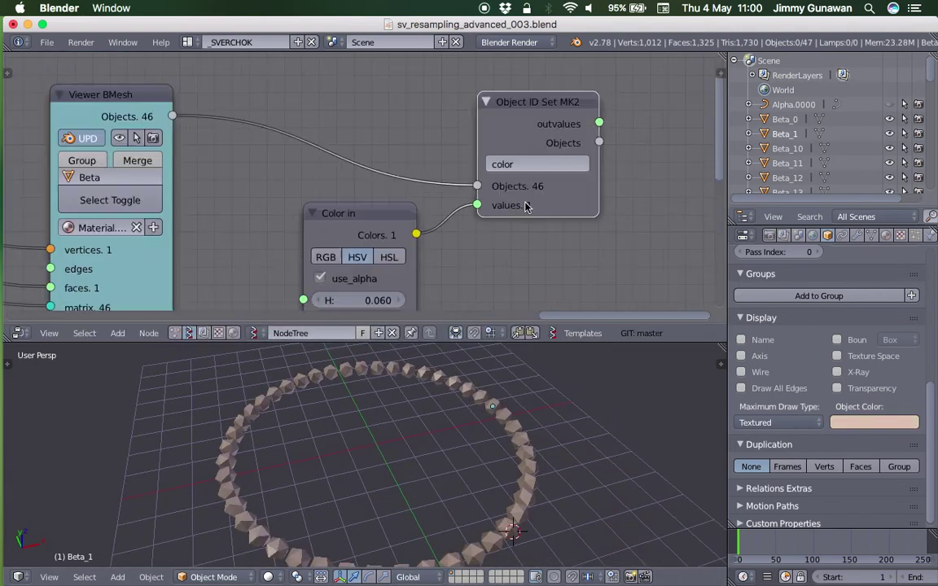
{"action": "left_click_drag", "start_coordinate": [561, 203], "coordinate": [607, 188]}
{"action": "left_click_drag", "start_coordinate": [396, 207], "coordinate": [442, 202]}
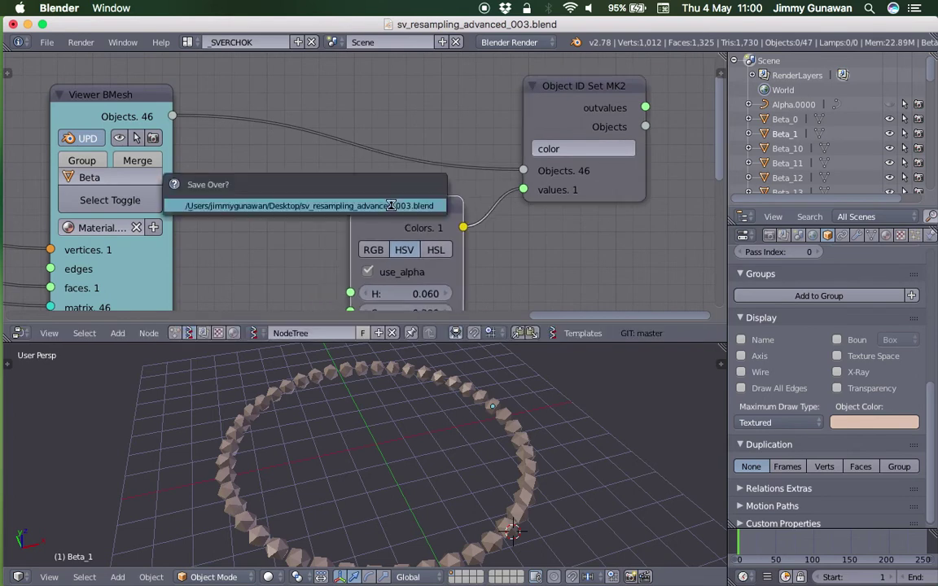
Add a Random Num Gen node between Viewer BMesh and Color in.
{"action": "scroll", "coordinate": [322, 185], "scroll_direction": "left", "scroll_amount": 3}
{"action": "key", "text": "shift+a"}
{"action": "left_click", "coordinate": [322, 181]}
{"action": "type", "text": "random n"}
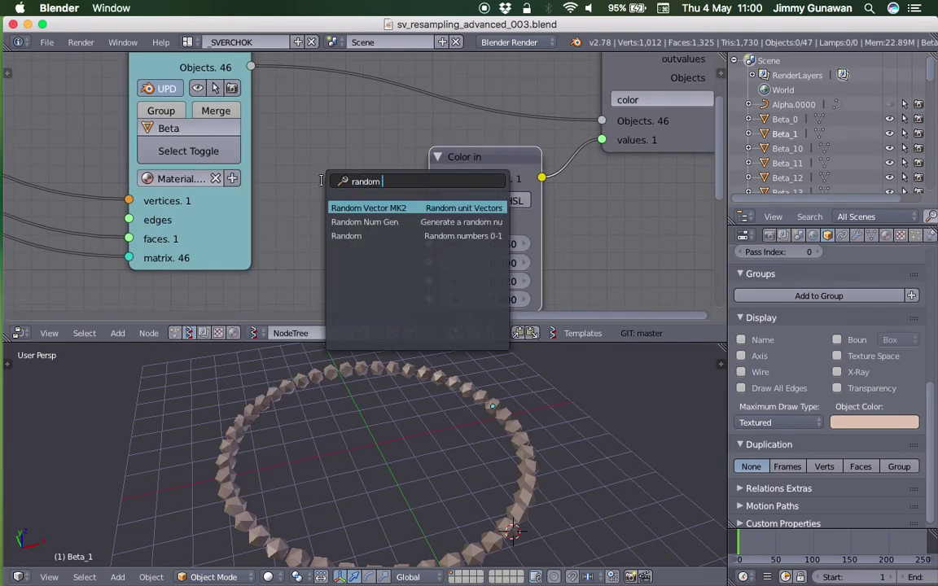
{"action": "key", "text": "Return"}
{"action": "left_click", "coordinate": [287, 187]}
{"action": "scroll", "coordinate": [288, 187], "scroll_direction": "down", "scroll_amount": 4}
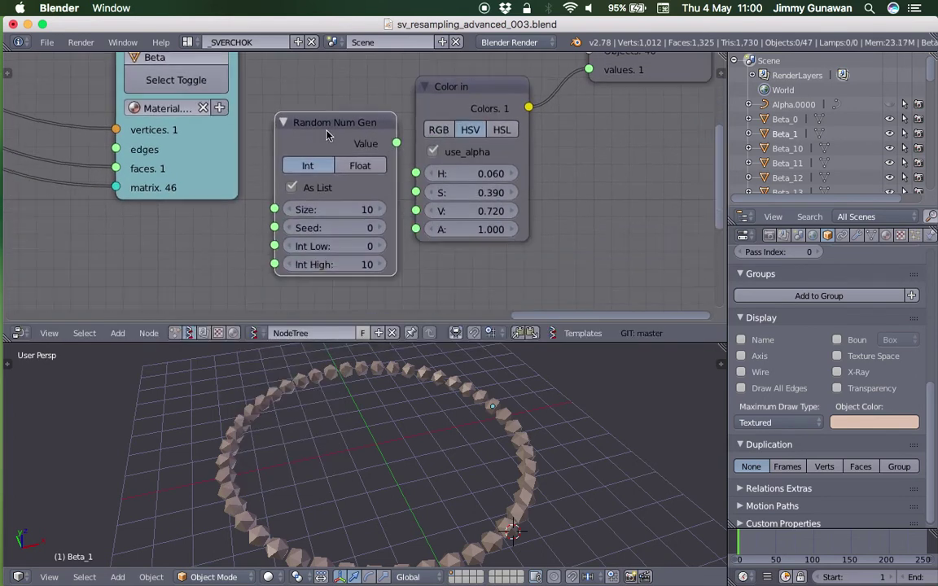
Switch Random Num Gen to Float, set its size to 46, and save the file.
{"action": "left_click_drag", "start_coordinate": [329, 132], "coordinate": [291, 135]}
{"action": "left_click", "coordinate": [316, 167]}
{"action": "left_click", "coordinate": [316, 211]}
{"action": "type", "text": "1"}
{"action": "key", "text": "Return"}
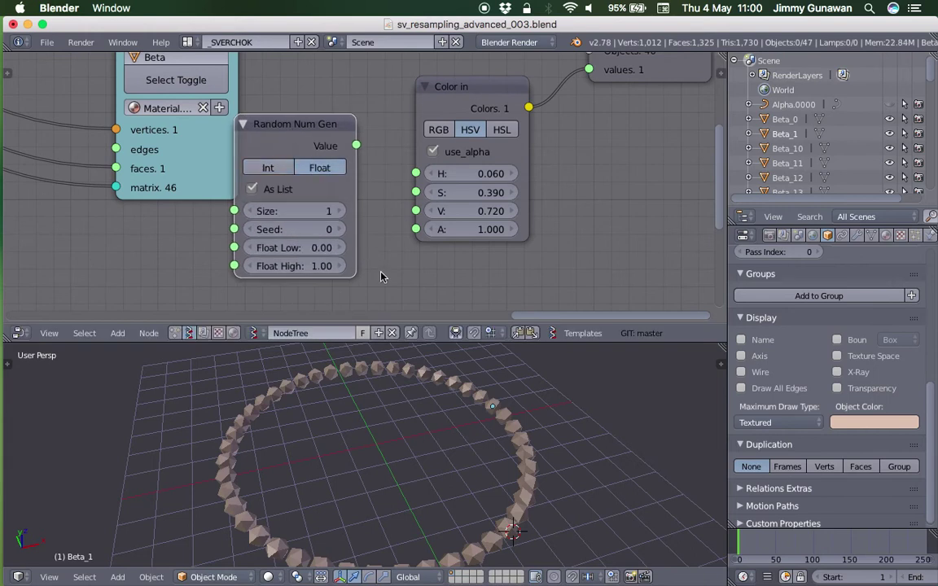
{"action": "scroll", "coordinate": [302, 202], "scroll_direction": "up", "scroll_amount": 1}
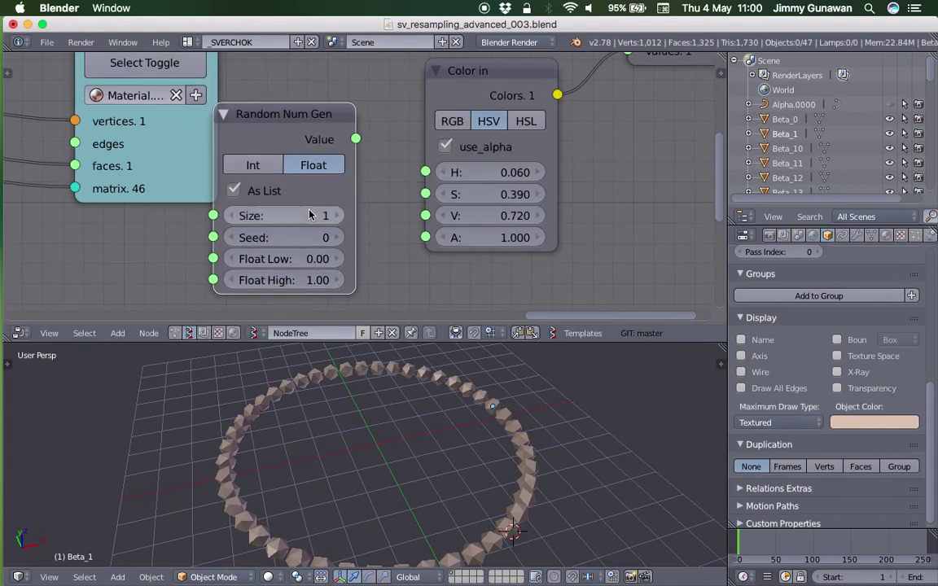
{"action": "left_click", "coordinate": [356, 221]}
{"action": "scroll", "coordinate": [400, 218], "scroll_direction": "down", "scroll_amount": 2}
{"action": "scroll", "coordinate": [521, 162], "scroll_direction": "up", "scroll_amount": 2}
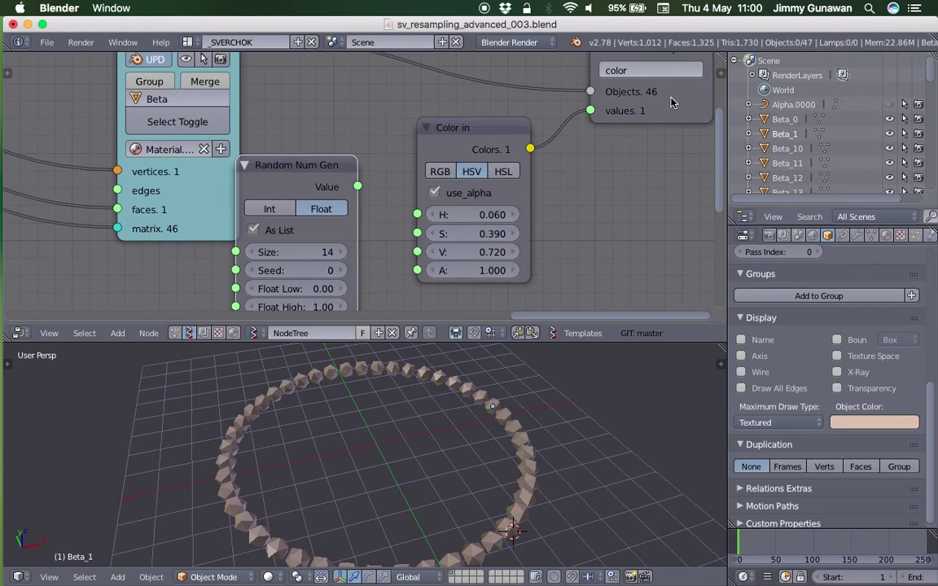
{"action": "scroll", "coordinate": [602, 125], "scroll_direction": "down", "scroll_amount": 2}
{"action": "key", "text": "ctrl+s"}
{"action": "key", "text": "Return"}
Connect Random Num Gen's Value output to Color in's H input and save the file.
{"action": "left_click_drag", "start_coordinate": [350, 163], "coordinate": [409, 209]}
{"action": "scroll", "coordinate": [429, 405], "scroll_direction": "down", "scroll_amount": 1}
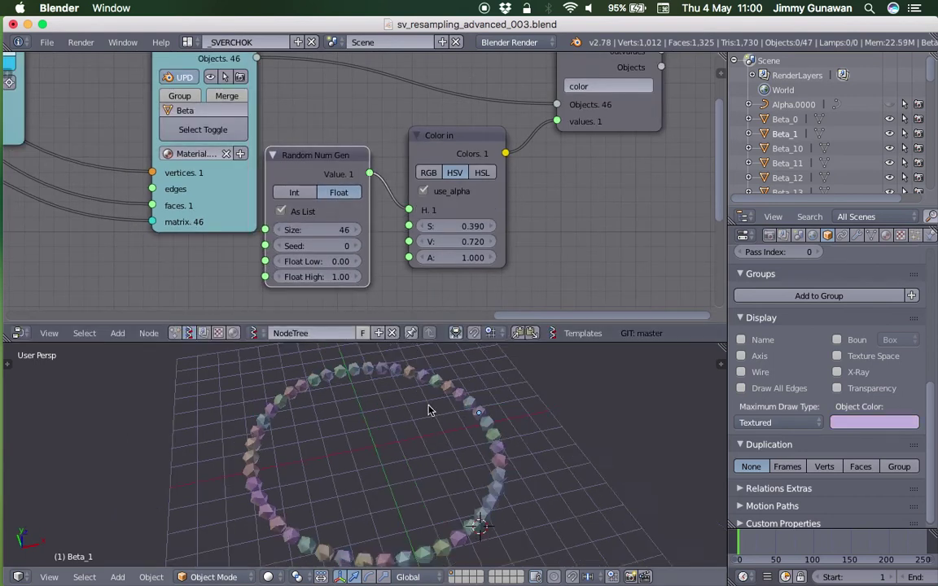
{"action": "middle_click_drag", "start_coordinate": [487, 499], "coordinate": [477, 382], "text": "shift"}
{"action": "scroll", "coordinate": [455, 301], "scroll_direction": "down", "scroll_amount": 1}
{"action": "scroll", "coordinate": [440, 455], "scroll_direction": "up", "scroll_amount": 3}
{"action": "key", "text": "ctrl+s"}
{"action": "left_click", "coordinate": [476, 381]}
Enlarge the 3D view slightly, make the Blender window full screen, and save the file.
{"action": "left_click_drag", "start_coordinate": [490, 342], "coordinate": [496, 323]}
{"action": "scroll", "coordinate": [538, 175], "scroll_direction": "down", "scroll_amount": 2}
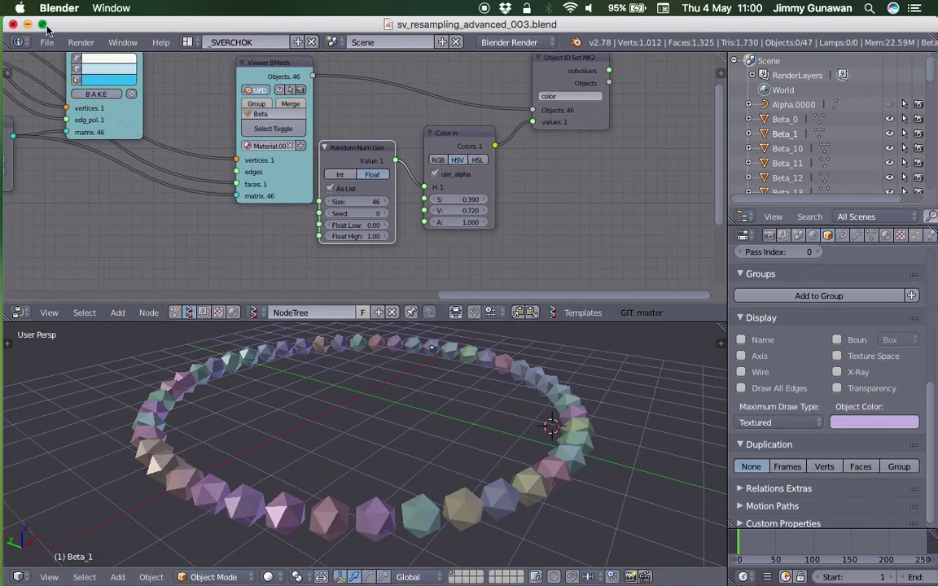
{"action": "left_click", "coordinate": [45, 26]}
{"action": "middle_click_drag", "start_coordinate": [469, 442], "coordinate": [469, 476]}
{"action": "key", "text": "ctrl+s"}
{"action": "left_click", "coordinate": [470, 440]}
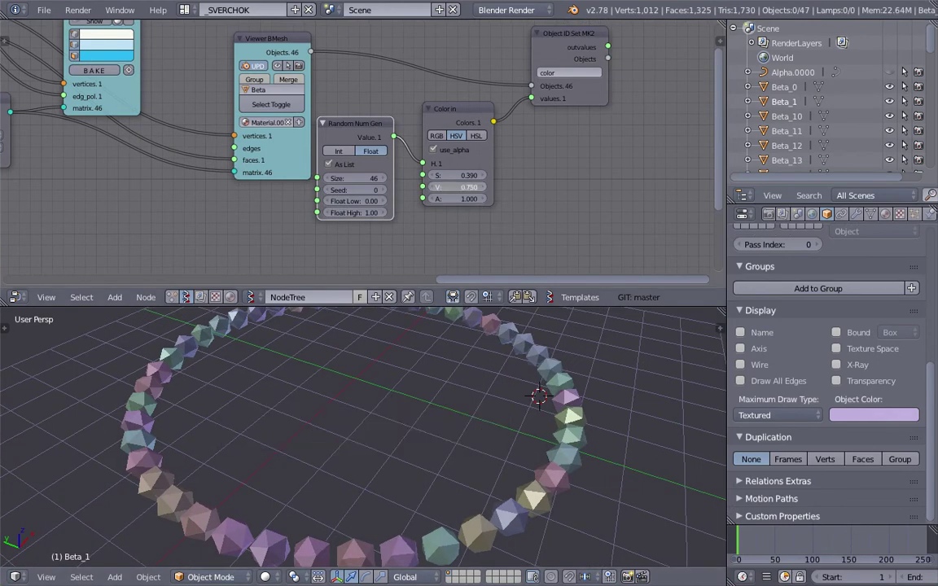
Raise the Color in node's S value to 0.600.
{"action": "left_click_drag", "start_coordinate": [464, 176], "coordinate": [478, 175]}
{"action": "scroll", "coordinate": [500, 422], "scroll_direction": "down", "scroll_amount": 2}
{"action": "middle_click_drag", "start_coordinate": [500, 421], "coordinate": [547, 425]}
Spread out the Color in, Object ID Set MK2 and Random Num Gen nodes to make room between them.
{"action": "middle_click_drag", "start_coordinate": [578, 186], "coordinate": [524, 216]}
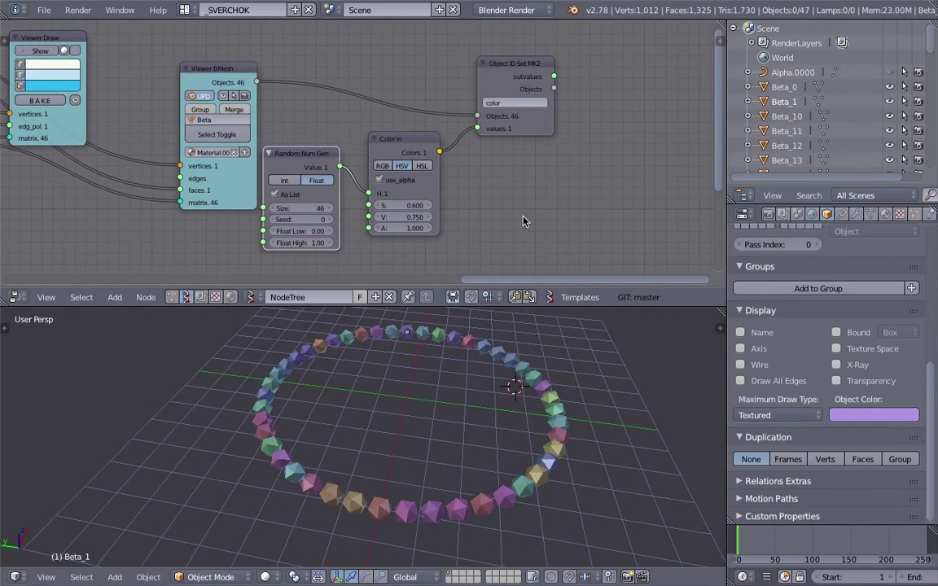
{"action": "left_click_drag", "start_coordinate": [417, 149], "coordinate": [431, 143]}
{"action": "left_click_drag", "start_coordinate": [520, 129], "coordinate": [600, 120]}
{"action": "left_click_drag", "start_coordinate": [436, 131], "coordinate": [460, 127]}
{"action": "left_click_drag", "start_coordinate": [302, 150], "coordinate": [330, 148]}
{"action": "middle_click_drag", "start_coordinate": [96, 139], "coordinate": [224, 119]}
Save the project as a new file with an incremented file name.
{"action": "left_click", "coordinate": [46, 11]}
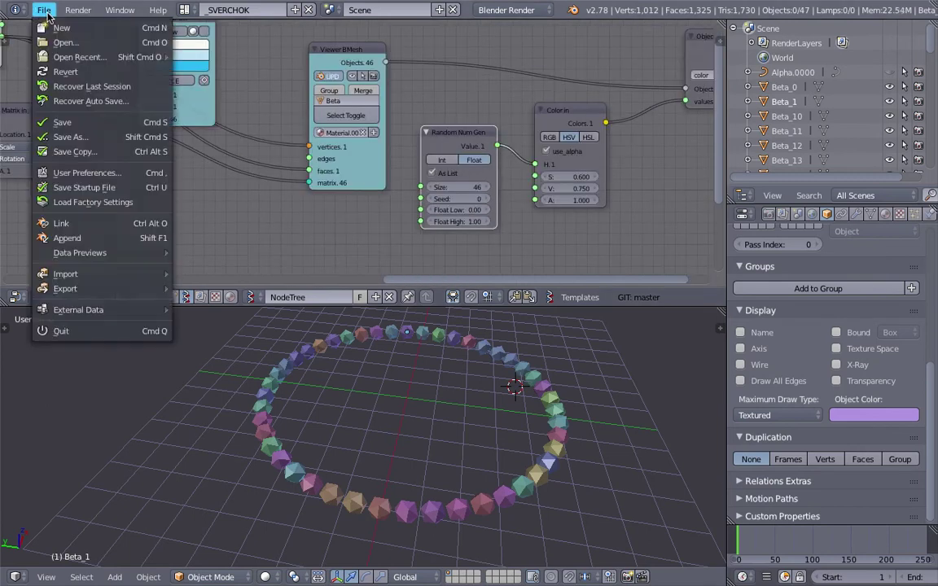
{"action": "left_click", "coordinate": [88, 136]}
{"action": "left_click", "coordinate": [834, 65]}
{"action": "left_click", "coordinate": [854, 50]}
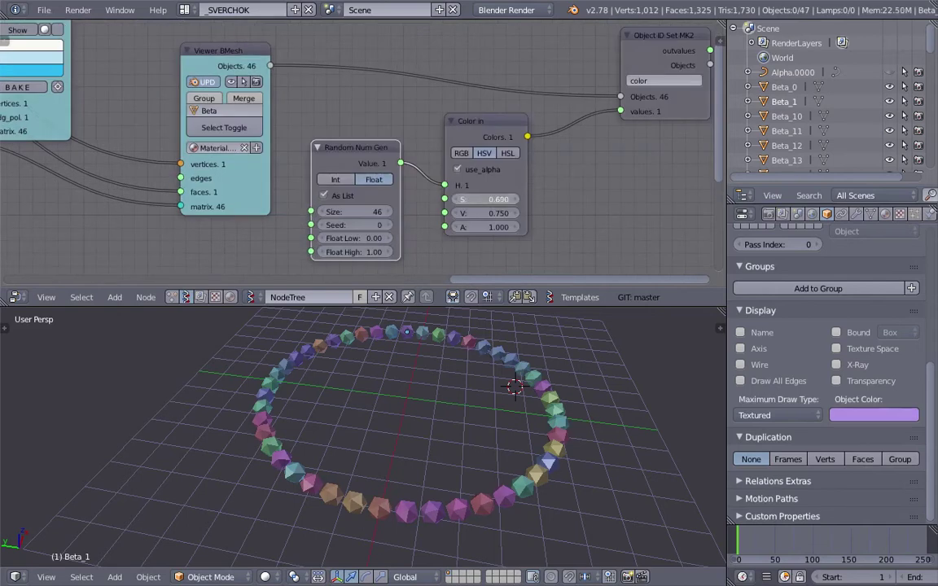
{"action": "key", "text": "Return"}
Set Random Num Gen's seed to 152 and Color in's S value to 0.570.
{"action": "middle_click_drag", "start_coordinate": [475, 342], "coordinate": [453, 407]}
{"action": "left_click_drag", "start_coordinate": [356, 226], "coordinate": [553, 226]}
{"action": "scroll", "coordinate": [387, 180], "scroll_direction": "down", "scroll_amount": 1}
{"action": "middle_click_drag", "start_coordinate": [452, 147], "coordinate": [383, 165]}
Move the Object ID Set MK2 node farther away from Color in and save the file.
{"action": "left_click_drag", "start_coordinate": [618, 120], "coordinate": [659, 116]}
{"action": "left_click_drag", "start_coordinate": [565, 136], "coordinate": [625, 117]}
{"action": "key", "text": "ctrl+s"}
{"action": "left_click", "coordinate": [622, 129]}
Insert a List Shift node on the link between Color in and Object ID Set MK2.
{"action": "key", "text": "shift+a"}
{"action": "left_click", "coordinate": [537, 153]}
{"action": "type", "text": "list s"}
{"action": "key", "text": "Down"}
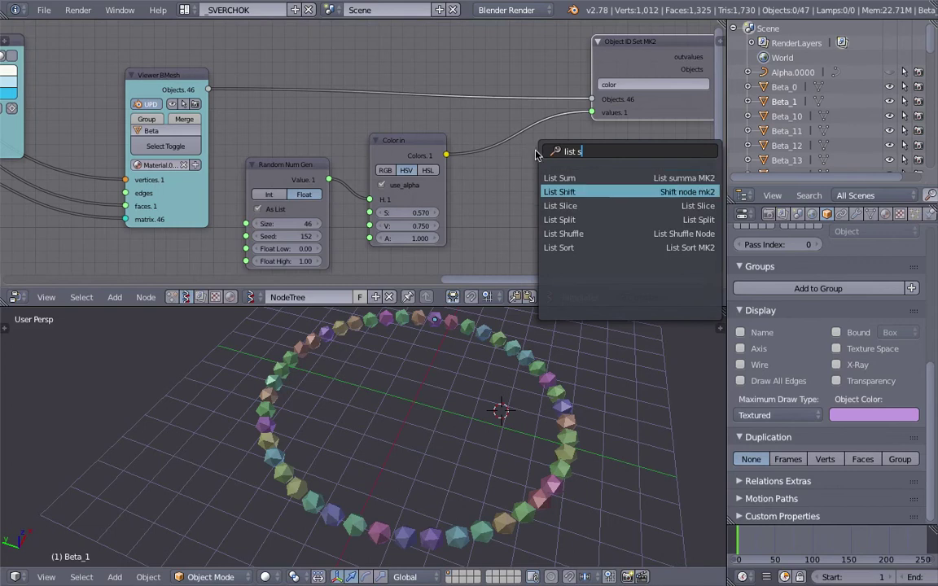
{"action": "key", "text": "Return"}
{"action": "left_click", "coordinate": [495, 126]}
{"action": "scroll", "coordinate": [491, 126], "scroll_direction": "up", "scroll_amount": 2}
{"action": "middle_click_drag", "start_coordinate": [484, 128], "coordinate": [410, 118]}
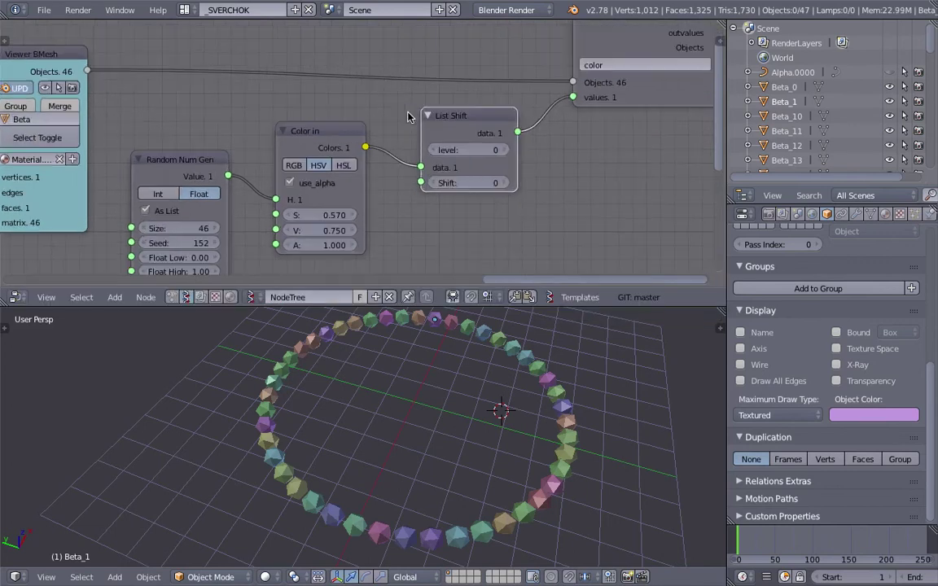
Set List Shift's level to 1 and its shift to 76.
{"action": "left_click", "coordinate": [502, 150]}
{"action": "left_click_drag", "start_coordinate": [477, 183], "coordinate": [497, 184]}
{"action": "middle_click_drag", "start_coordinate": [367, 443], "coordinate": [398, 436]}
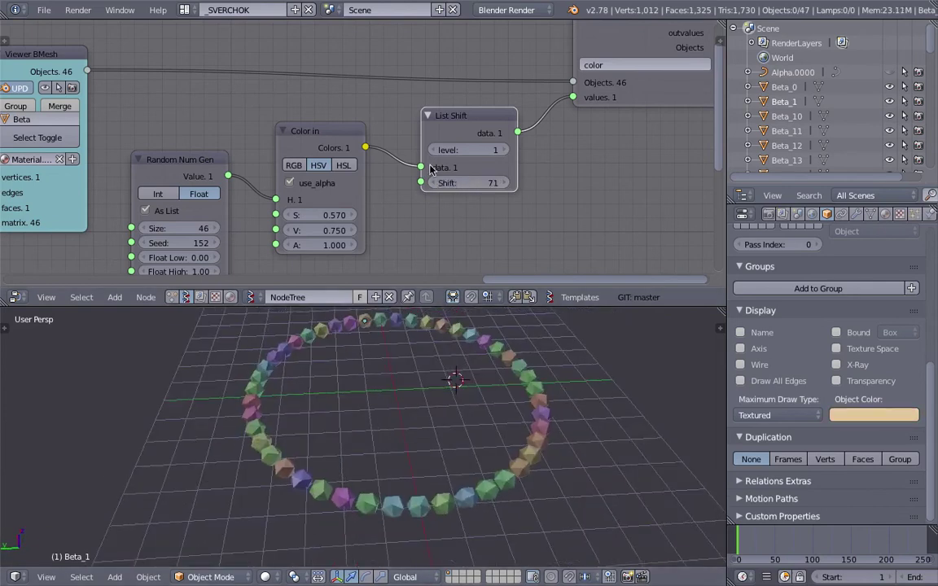
{"action": "left_click_drag", "start_coordinate": [466, 183], "coordinate": [470, 184]}
{"action": "scroll", "coordinate": [408, 154], "scroll_direction": "down", "scroll_amount": 5}
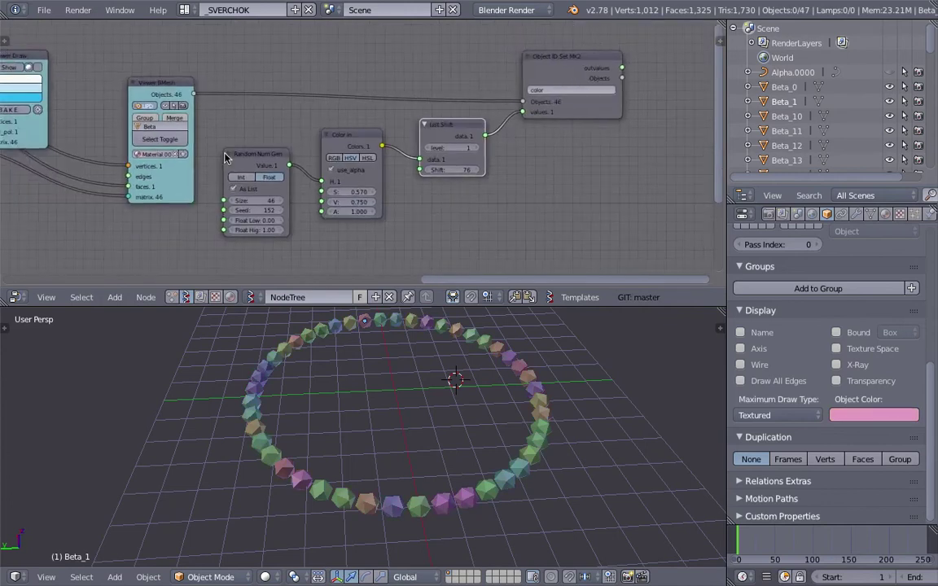
Move Object ID Set MK2, List Shift, Color in and Random Num Gen farther away from Viewer BMesh.
{"action": "middle_click_drag", "start_coordinate": [541, 201], "coordinate": [532, 203]}
{"action": "scroll", "coordinate": [461, 193], "scroll_direction": "up", "scroll_amount": 2}
{"action": "middle_click_drag", "start_coordinate": [412, 166], "coordinate": [419, 167]}
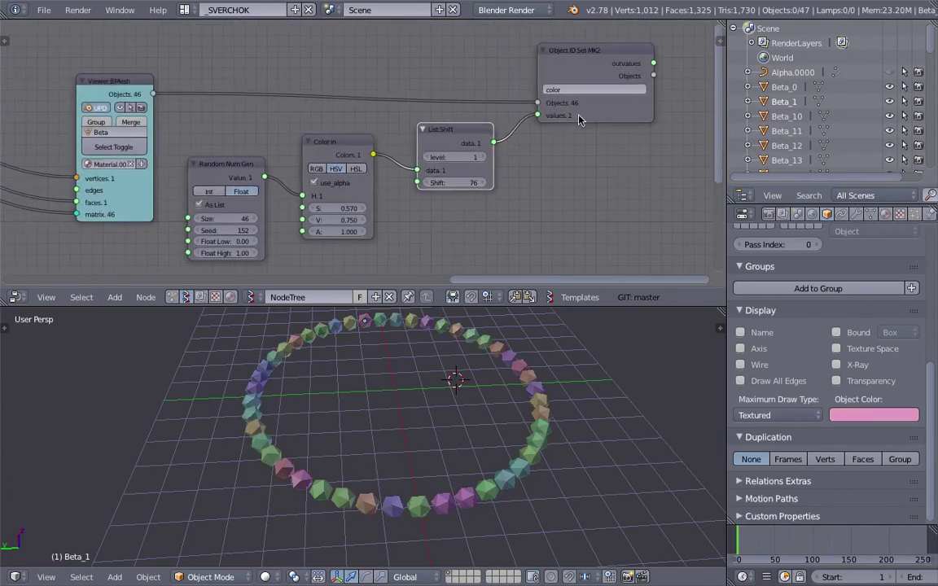
{"action": "left_click_drag", "start_coordinate": [605, 110], "coordinate": [647, 95]}
{"action": "left_click_drag", "start_coordinate": [439, 129], "coordinate": [501, 117]}
{"action": "left_click_drag", "start_coordinate": [326, 142], "coordinate": [409, 140]}
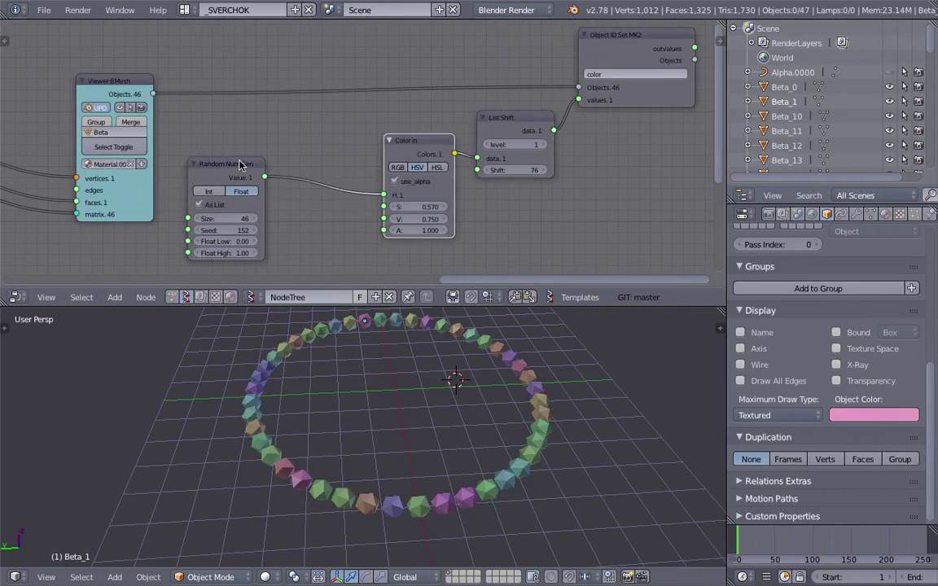
{"action": "left_click_drag", "start_coordinate": [230, 166], "coordinate": [295, 167]}
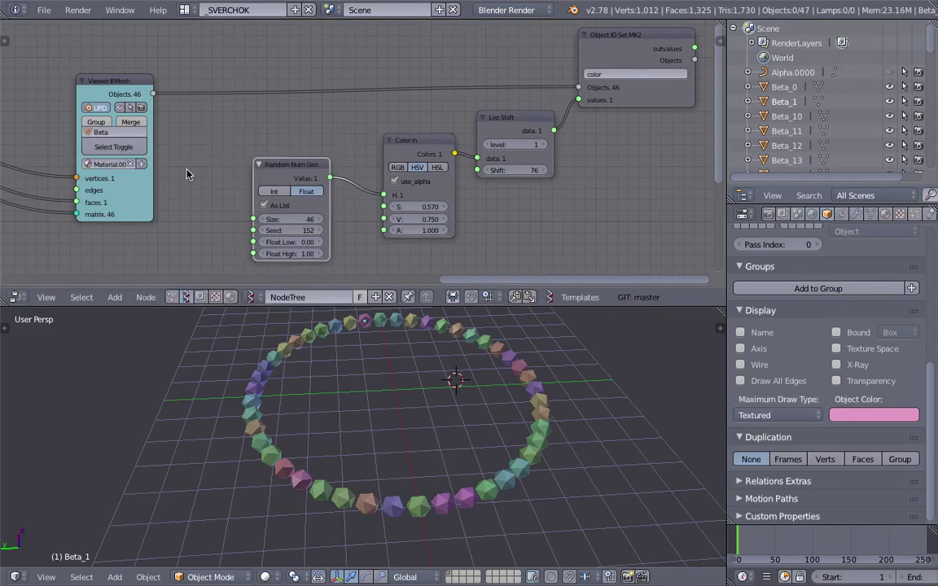
Widen the node editor and 3D view areas, and set List Shift's shift to 99.
{"action": "mouse_move", "coordinate": [435, 111]}
{"action": "middle_mouse_down"}
{"action": "mouse_move", "coordinate": [459, 100]}
{"action": "mouse_move", "coordinate": [449, 99]}
{"action": "middle_mouse_up"}
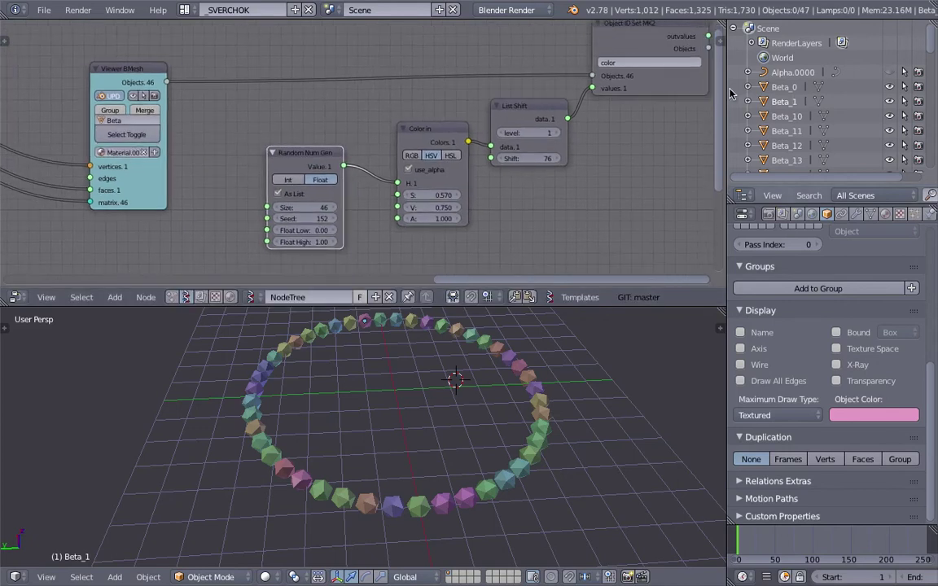
{"action": "left_click_drag", "start_coordinate": [727, 88], "coordinate": [769, 90]}
{"action": "middle_click_drag", "start_coordinate": [653, 111], "coordinate": [630, 121]}
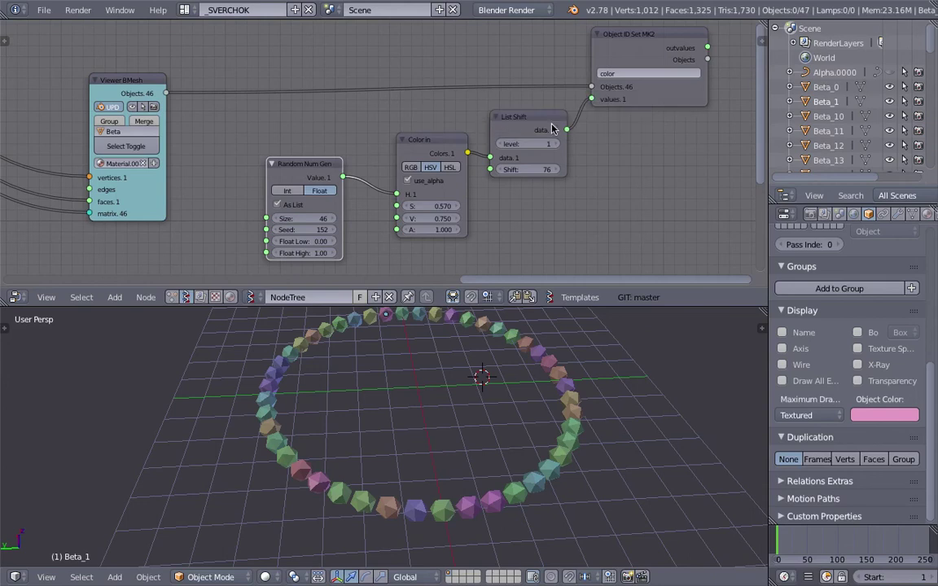
{"action": "middle_click_drag", "start_coordinate": [500, 128], "coordinate": [470, 120]}
{"action": "left_click_drag", "start_coordinate": [503, 161], "coordinate": [521, 161]}
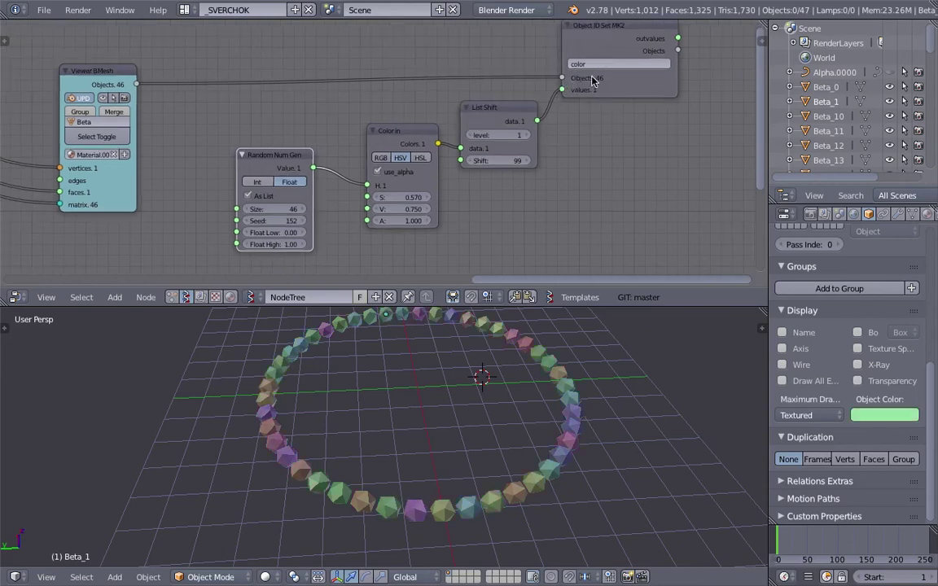
Add a List Length node next to Viewer BMesh and connect the Objects output to its Data input.
{"action": "scroll", "coordinate": [260, 210], "scroll_direction": "up", "scroll_amount": 3}
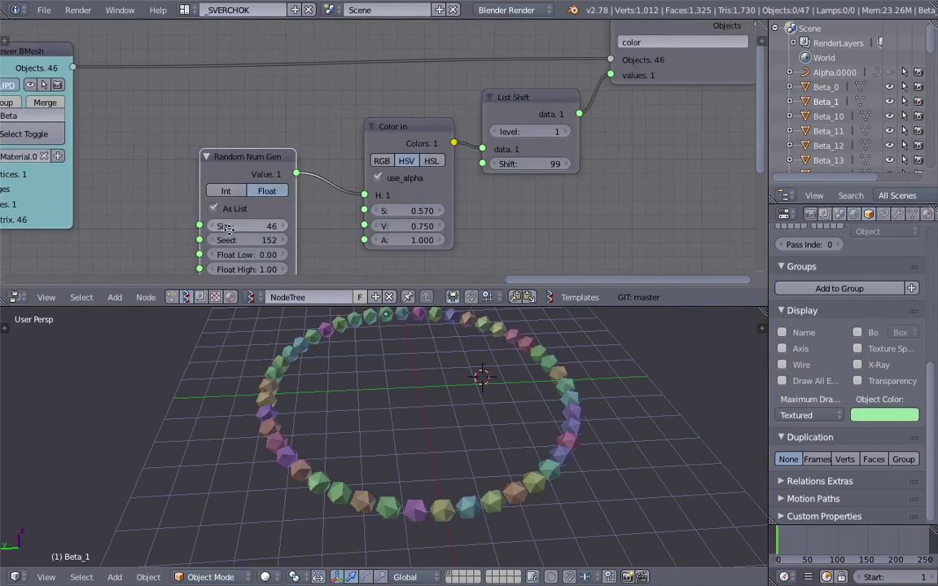
{"action": "middle_click_drag", "start_coordinate": [229, 229], "coordinate": [290, 227]}
{"action": "scroll", "coordinate": [267, 147], "scroll_direction": "down", "scroll_amount": 1}
{"action": "left_click_drag", "start_coordinate": [290, 155], "coordinate": [316, 156]}
{"action": "key", "text": "alt+space"}
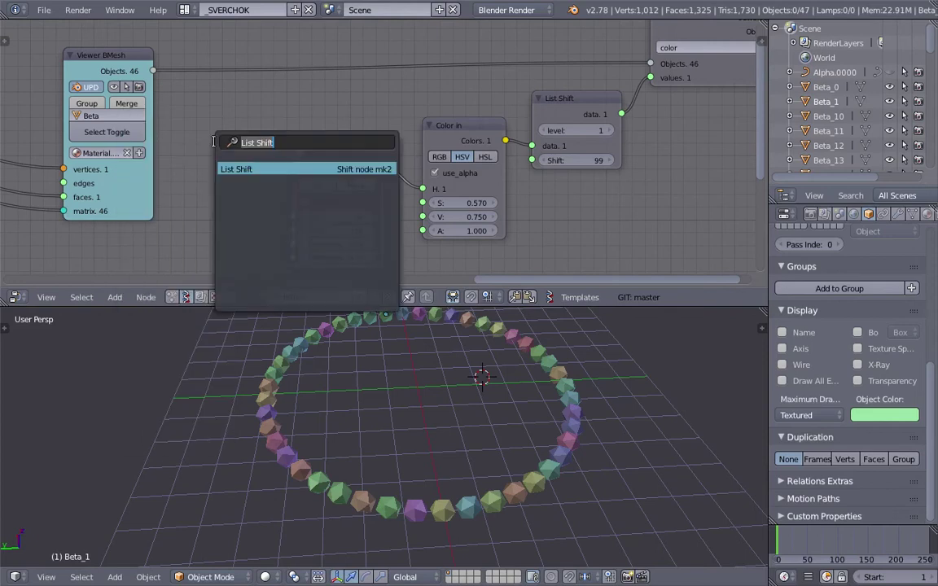
{"action": "key", "text": "Return"}
{"action": "left_click", "coordinate": [195, 98]}
{"action": "left_click_drag", "start_coordinate": [153, 71], "coordinate": [153, 72]}
{"action": "left_click_drag", "start_coordinate": [208, 157], "coordinate": [197, 153]}
Try to connect List Length's Length output to Random Num Gen's Size input.
{"action": "left_click_drag", "start_coordinate": [263, 103], "coordinate": [293, 218]}
{"action": "middle_click_drag", "start_coordinate": [282, 169], "coordinate": [332, 175]}
{"action": "scroll", "coordinate": [271, 112], "scroll_direction": "up", "scroll_amount": 3}
{"action": "key", "text": "ctrl+z"}
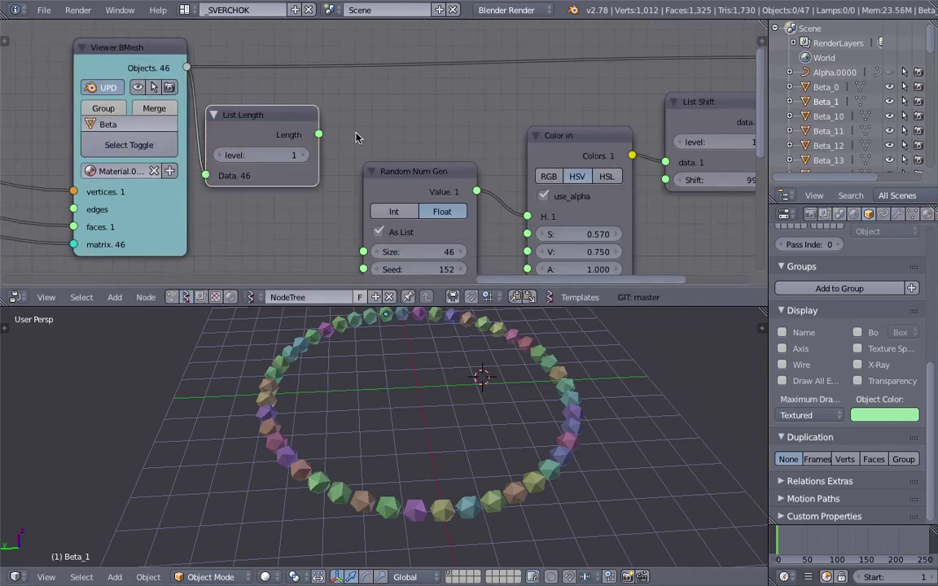
Add a Stethoscope MK2 node and connect List Length's Length output to its Data input.
{"action": "key", "text": "alt+space"}
{"action": "type", "text": "ste"}
{"action": "key", "text": "Return"}
{"action": "left_click", "coordinate": [395, 91]}
{"action": "left_click_drag", "start_coordinate": [318, 133], "coordinate": [396, 223]}
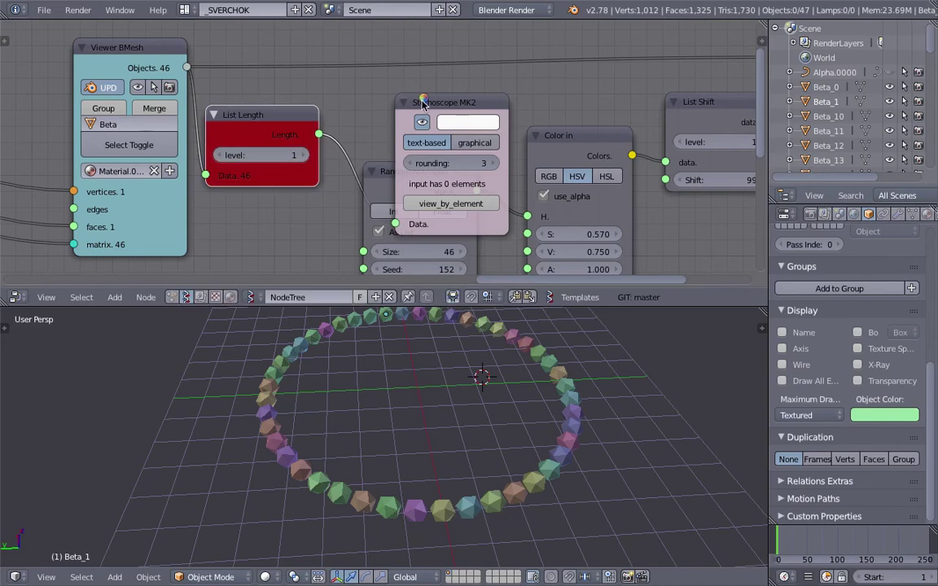
{"action": "left_click_drag", "start_coordinate": [432, 108], "coordinate": [408, 108]}
{"action": "middle_click_drag", "start_coordinate": [407, 108], "coordinate": [391, 185]}
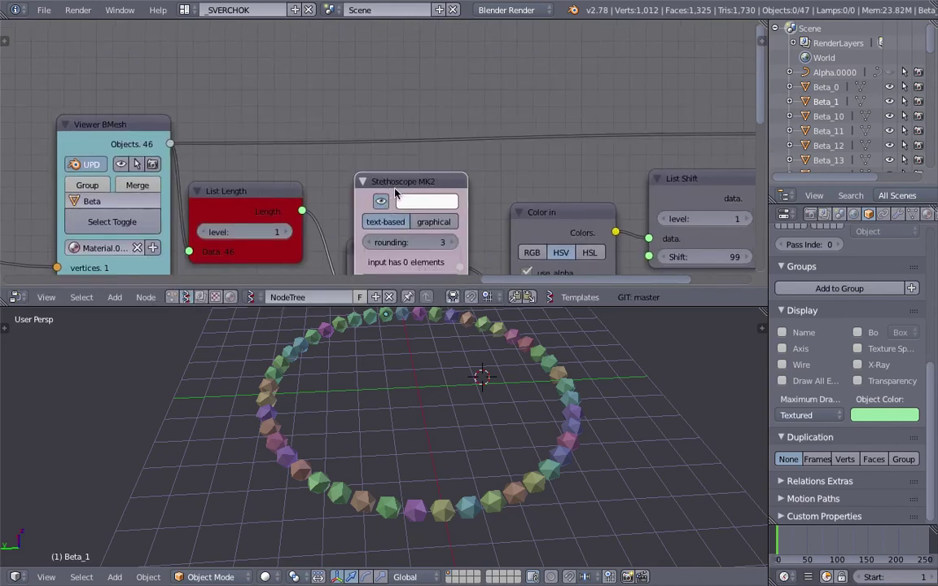
Set List Length's level to 0 and delete the Stethoscope MK2 node.
{"action": "left_click_drag", "start_coordinate": [390, 186], "coordinate": [381, 73]}
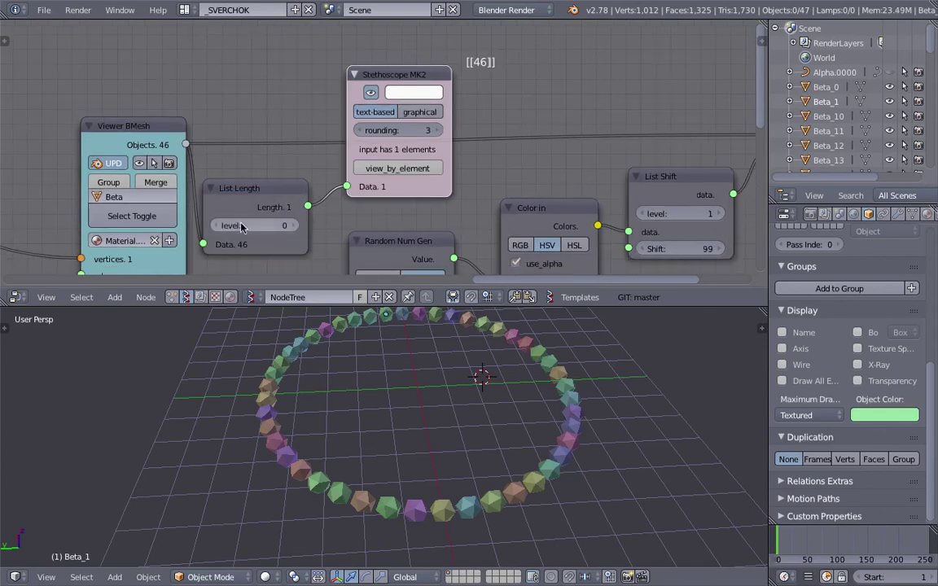
{"action": "scroll", "coordinate": [241, 224], "scroll_direction": "up", "scroll_amount": 2}
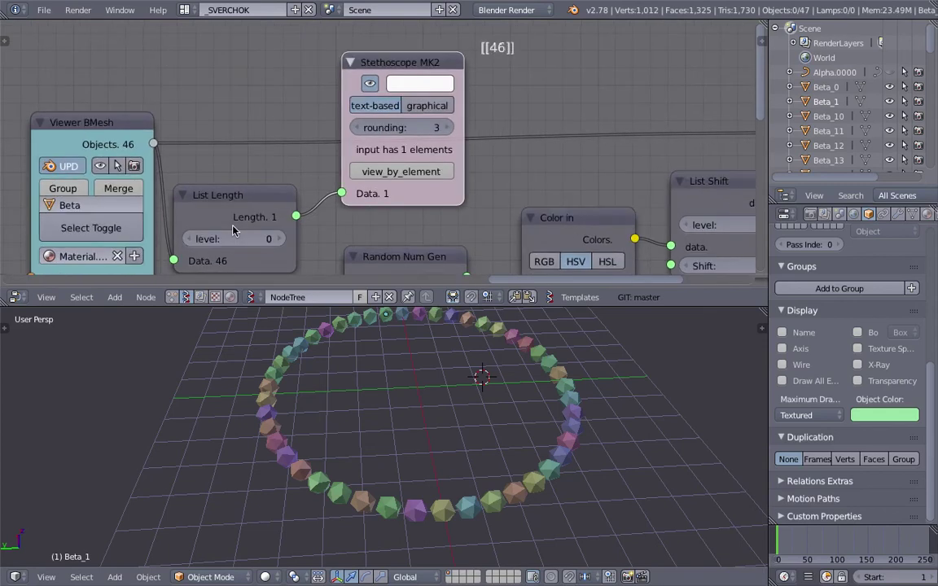
{"action": "middle_click_drag", "start_coordinate": [237, 228], "coordinate": [251, 200]}
{"action": "key", "text": "x"}
{"action": "scroll", "coordinate": [375, 134], "scroll_direction": "down", "scroll_amount": 1}
{"action": "middle_click_drag", "start_coordinate": [361, 155], "coordinate": [391, 126]}
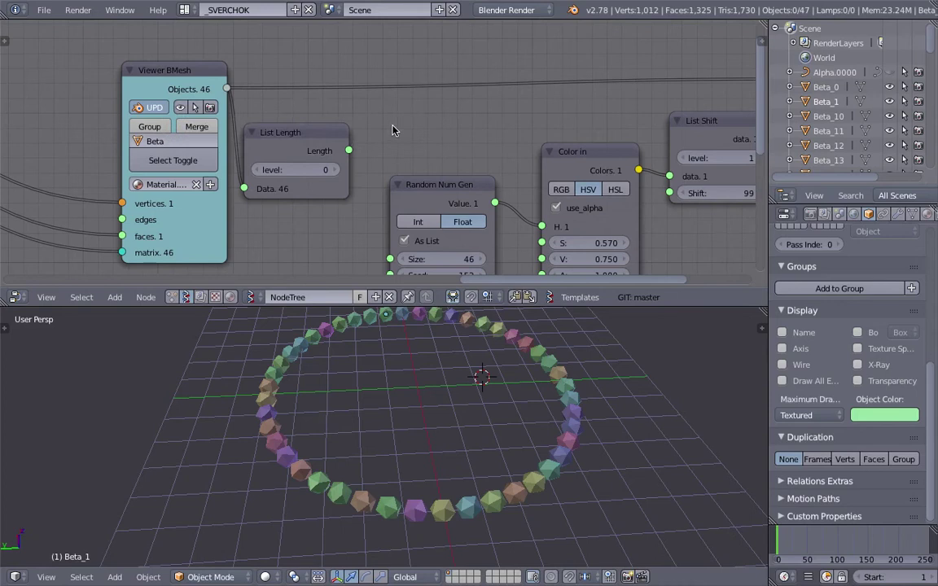
Connect List Length's Length output to Random Num Gen's Size input and collapse the List Length node.
{"action": "left_click_drag", "start_coordinate": [349, 150], "coordinate": [387, 257]}
{"action": "scroll", "coordinate": [318, 238], "scroll_direction": "down", "scroll_amount": 1}
{"action": "mouse_move", "coordinate": [243, 238]}
{"action": "middle_mouse_down"}
{"action": "mouse_move", "coordinate": [329, 205]}
{"action": "mouse_move", "coordinate": [489, 184]}
{"action": "middle_mouse_up"}
{"action": "left_click", "coordinate": [556, 128]}
Test a Circle radius of 1.87, and set the radius to 3.34.
{"action": "middle_click_drag", "start_coordinate": [405, 172], "coordinate": [612, 176]}
{"action": "middle_click_drag", "start_coordinate": [337, 182], "coordinate": [574, 138]}
{"action": "middle_click_drag", "start_coordinate": [387, 208], "coordinate": [595, 134]}
{"action": "middle_click_drag", "start_coordinate": [146, 86], "coordinate": [618, 96]}
{"action": "left_click_drag", "start_coordinate": [241, 151], "coordinate": [169, 151]}
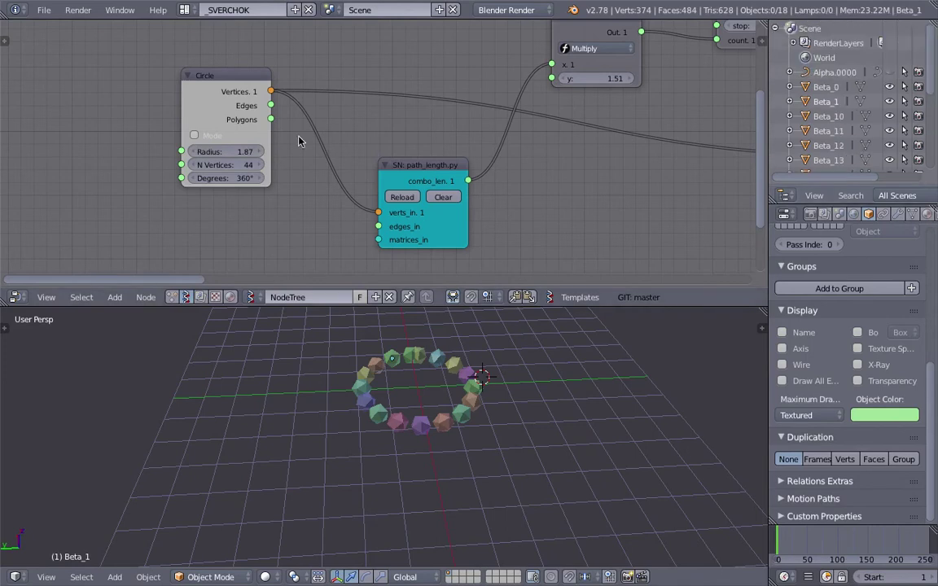
{"action": "left_click_drag", "start_coordinate": [247, 153], "coordinate": [270, 154]}
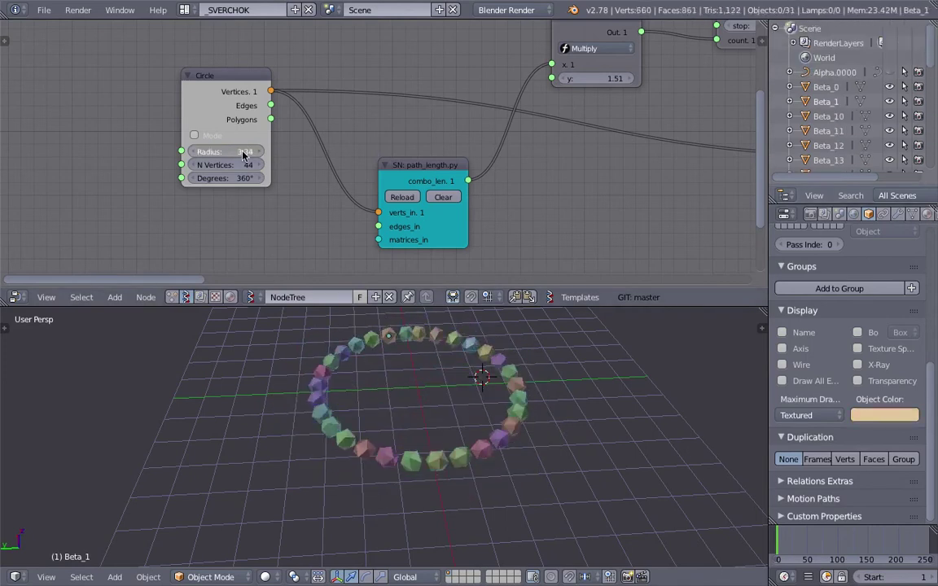
Examine the complete node tree from the Circle node to Object ID Set MK2.
{"action": "middle_click_drag", "start_coordinate": [548, 181], "coordinate": [424, 192]}
{"action": "scroll", "coordinate": [495, 198], "scroll_direction": "down", "scroll_amount": 8}
{"action": "middle_click_drag", "start_coordinate": [562, 186], "coordinate": [371, 165]}
{"action": "scroll", "coordinate": [440, 178], "scroll_direction": "down", "scroll_amount": 2}
{"action": "scroll", "coordinate": [370, 165], "scroll_direction": "down", "scroll_amount": 3}
{"action": "middle_click_drag", "start_coordinate": [475, 154], "coordinate": [426, 153]}
{"action": "middle_click_drag", "start_coordinate": [300, 148], "coordinate": [280, 150]}
{"action": "scroll", "coordinate": [280, 149], "scroll_direction": "down", "scroll_amount": 2}
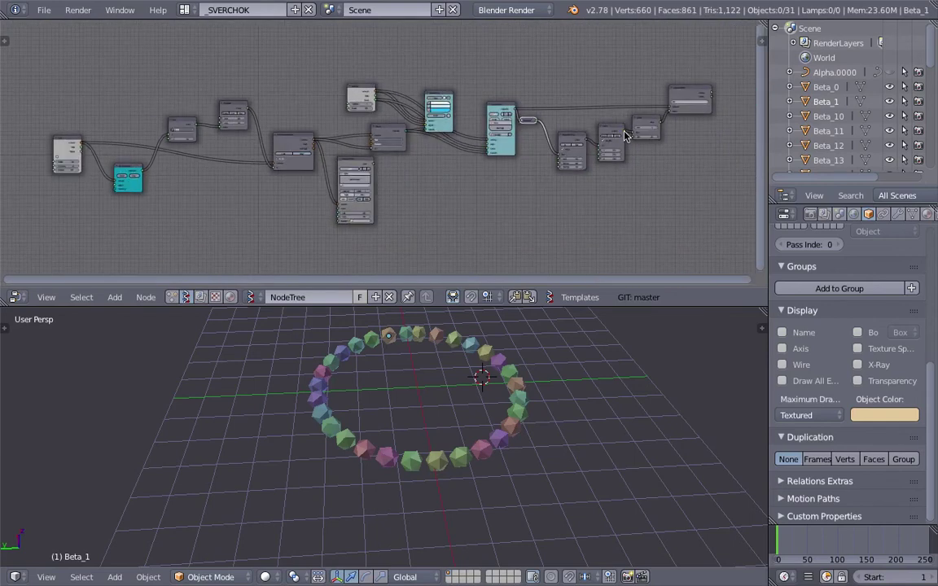
Save the file and place the 3D cursor near the centre of the icosphere ring.
{"action": "middle_click_drag", "start_coordinate": [412, 387], "coordinate": [426, 409]}
{"action": "scroll", "coordinate": [424, 395], "scroll_direction": "up", "scroll_amount": 1}
{"action": "key", "text": "ctrl+s"}
{"action": "left_click", "coordinate": [427, 404]}
{"action": "left_click", "coordinate": [399, 384]}
{"action": "left_click", "coordinate": [413, 390]}
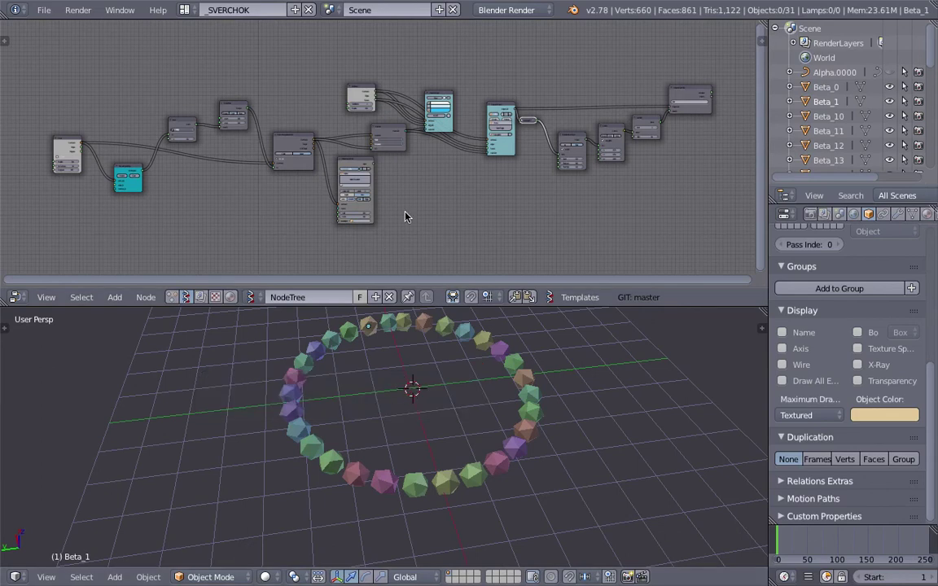
Give the NodeTree a fake user and reposition the Circle node closer to the SN: path_length.py node.
{"action": "left_click", "coordinate": [361, 297]}
{"action": "middle_click_drag", "start_coordinate": [432, 325], "coordinate": [387, 338]}
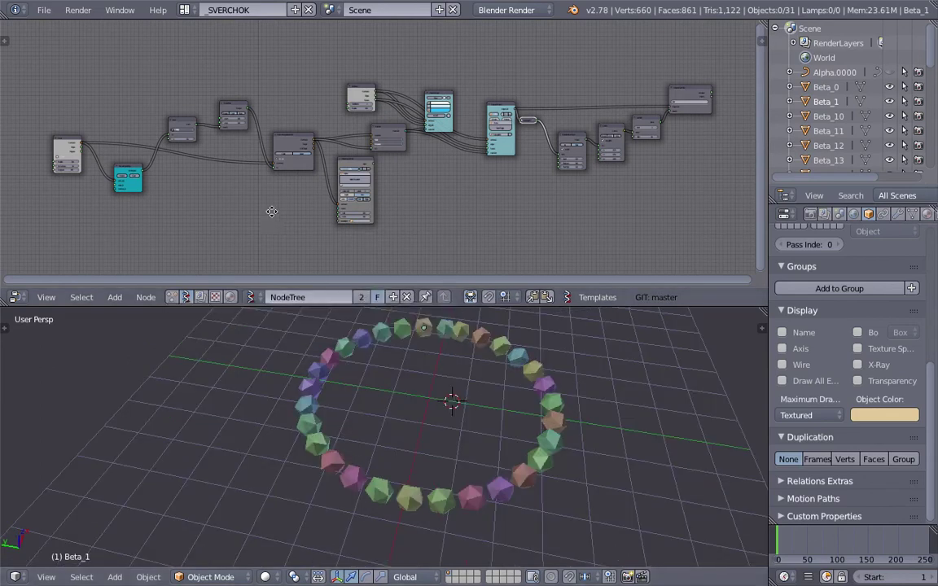
{"action": "middle_click_drag", "start_coordinate": [270, 213], "coordinate": [306, 221]}
{"action": "middle_click_drag", "start_coordinate": [153, 170], "coordinate": [347, 180]}
{"action": "scroll", "coordinate": [303, 166], "scroll_direction": "up", "scroll_amount": 2}
{"action": "left_click_drag", "start_coordinate": [300, 166], "coordinate": [237, 151]}
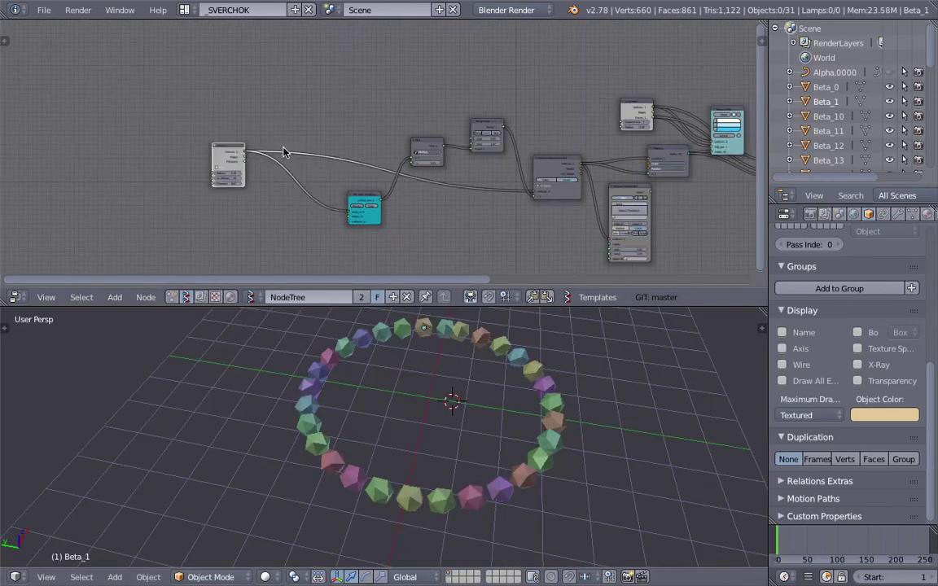
{"action": "scroll", "coordinate": [287, 152], "scroll_direction": "up", "scroll_amount": 2}
{"action": "middle_click_drag", "start_coordinate": [381, 160], "coordinate": [185, 134]}
{"action": "scroll", "coordinate": [391, 149], "scroll_direction": "down", "scroll_amount": 3}
{"action": "middle_click_drag", "start_coordinate": [409, 138], "coordinate": [365, 131]}
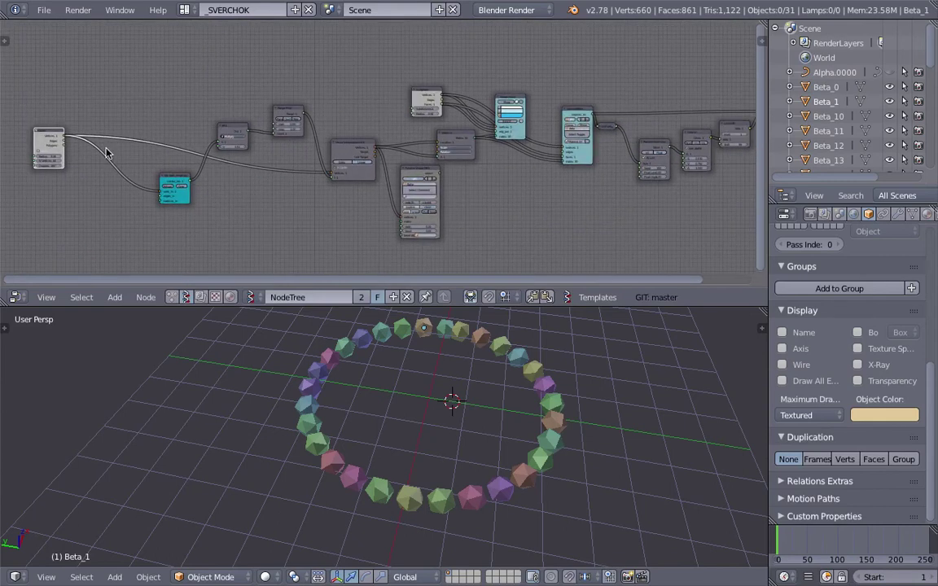
{"action": "left_click_drag", "start_coordinate": [52, 133], "coordinate": [113, 145]}
{"action": "middle_click_drag", "start_coordinate": [390, 224], "coordinate": [364, 223]}
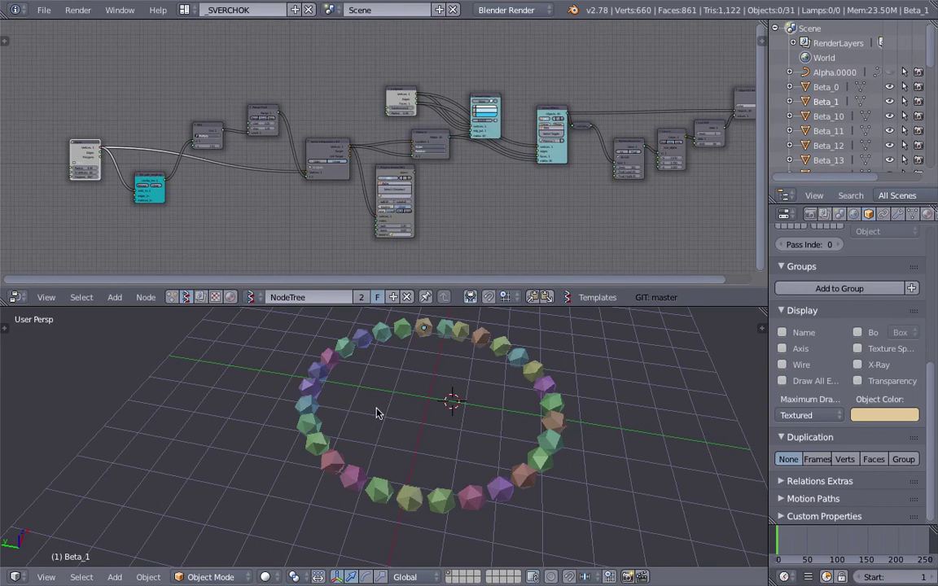
Move the Circle and SN: path_length.py nodes away from the Multiply node to free space along the vertices link.
{"action": "scroll", "coordinate": [389, 408], "scroll_direction": "up", "scroll_amount": 2}
{"action": "middle_click_drag", "start_coordinate": [392, 409], "coordinate": [430, 406]}
{"action": "middle_click_drag", "start_coordinate": [152, 187], "coordinate": [541, 201]}
{"action": "scroll", "coordinate": [541, 192], "scroll_direction": "up", "scroll_amount": 5}
{"action": "left_click_drag", "start_coordinate": [525, 167], "coordinate": [438, 173]}
{"action": "middle_click_drag", "start_coordinate": [512, 170], "coordinate": [150, 163]}
{"action": "middle_click_drag", "start_coordinate": [350, 187], "coordinate": [339, 175]}
{"action": "left_click_drag", "start_coordinate": [303, 245], "coordinate": [249, 260]}
{"action": "middle_click_drag", "start_coordinate": [380, 215], "coordinate": [376, 203]}
{"action": "scroll", "coordinate": [429, 435], "scroll_direction": "down", "scroll_amount": 2}
{"action": "middle_click_drag", "start_coordinate": [391, 245], "coordinate": [388, 220]}
Insert a Randomize input vertices node on the link between Circle and Vector Interpolation.
{"action": "key", "text": "alt+space"}
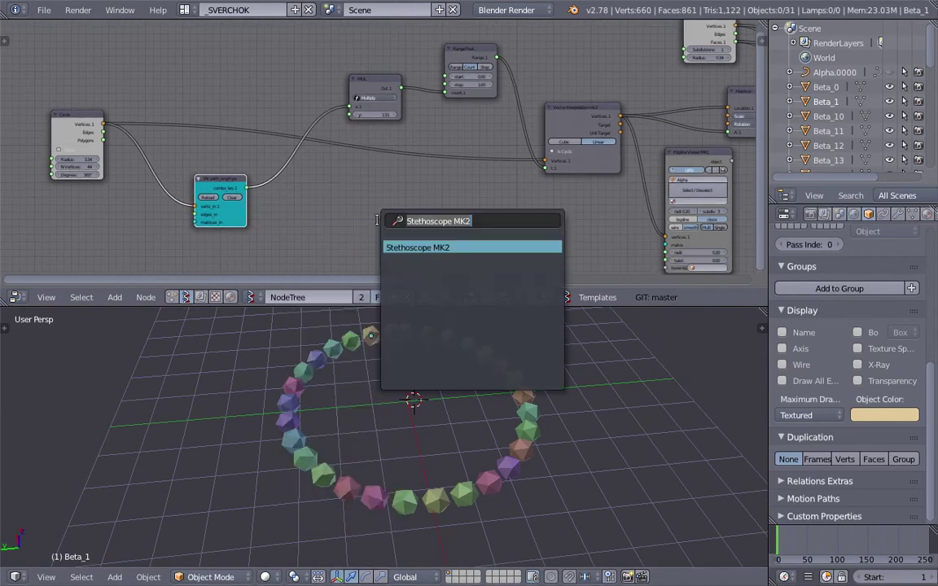
{"action": "type", "text": "random"}
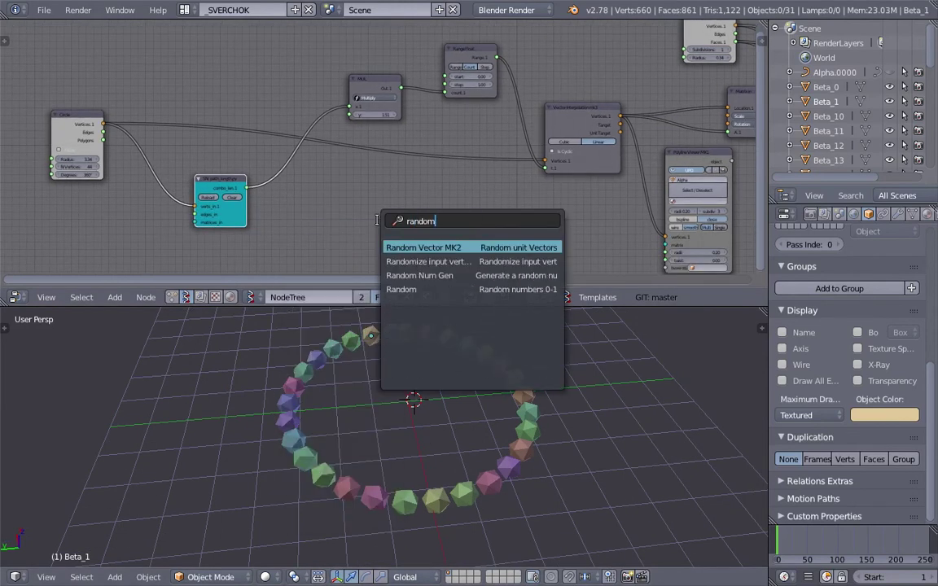
{"action": "key", "text": "Return"}
{"action": "left_click", "coordinate": [394, 142]}
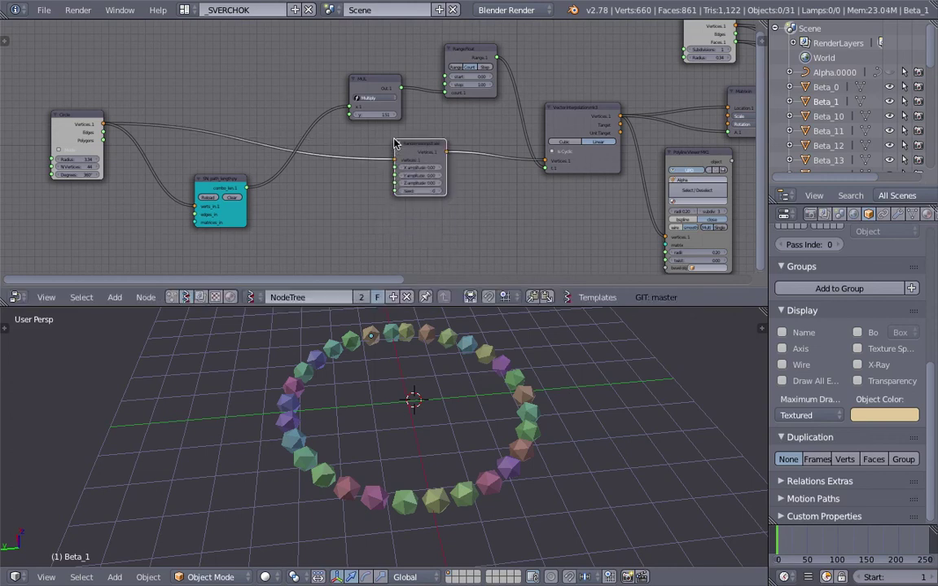
Set the Randomize node's X amplitude to 0.60, Y amplitude to 0.75 and seed to 42.
{"action": "left_click_drag", "start_coordinate": [419, 168], "coordinate": [456, 176]}
{"action": "middle_click_drag", "start_coordinate": [471, 354], "coordinate": [444, 392]}
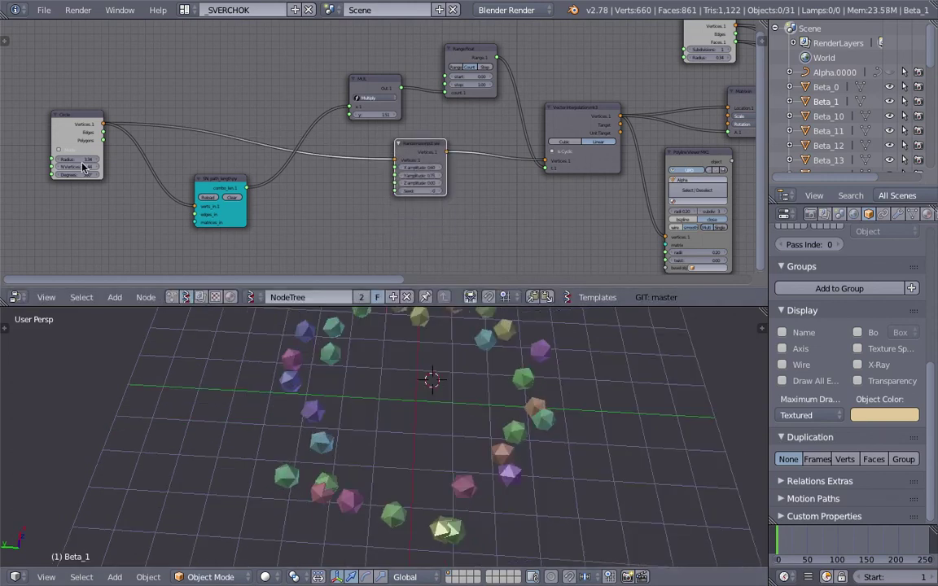
{"action": "left_click_drag", "start_coordinate": [419, 192], "coordinate": [452, 192]}
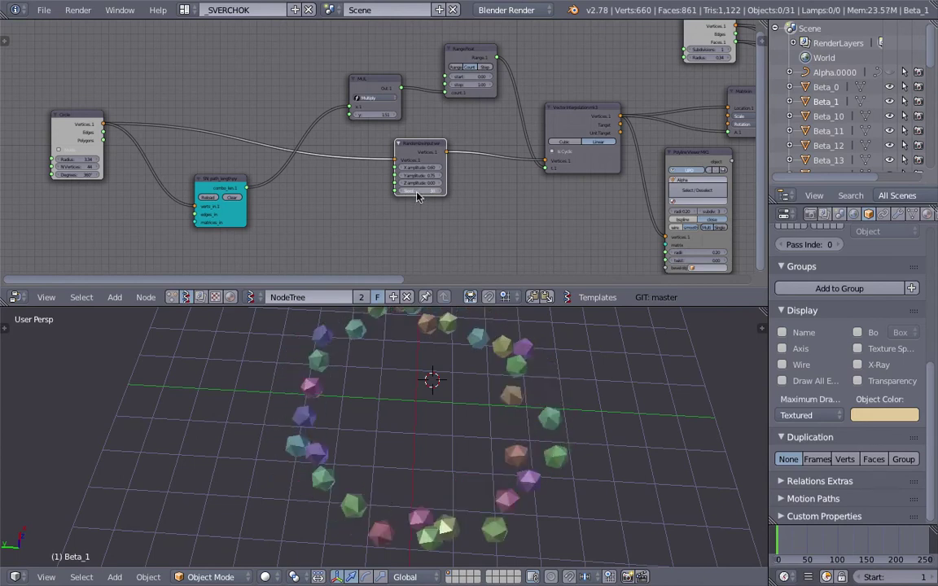
Move the Randomize node closer to the Circle node.
{"action": "left_click_drag", "start_coordinate": [420, 149], "coordinate": [368, 155]}
{"action": "middle_click_drag", "start_coordinate": [388, 155], "coordinate": [421, 152]}
{"action": "left_click_drag", "start_coordinate": [430, 155], "coordinate": [408, 156]}
{"action": "middle_click_drag", "start_coordinate": [413, 152], "coordinate": [400, 157]}
{"action": "scroll", "coordinate": [400, 156], "scroll_direction": "down", "scroll_amount": 1}
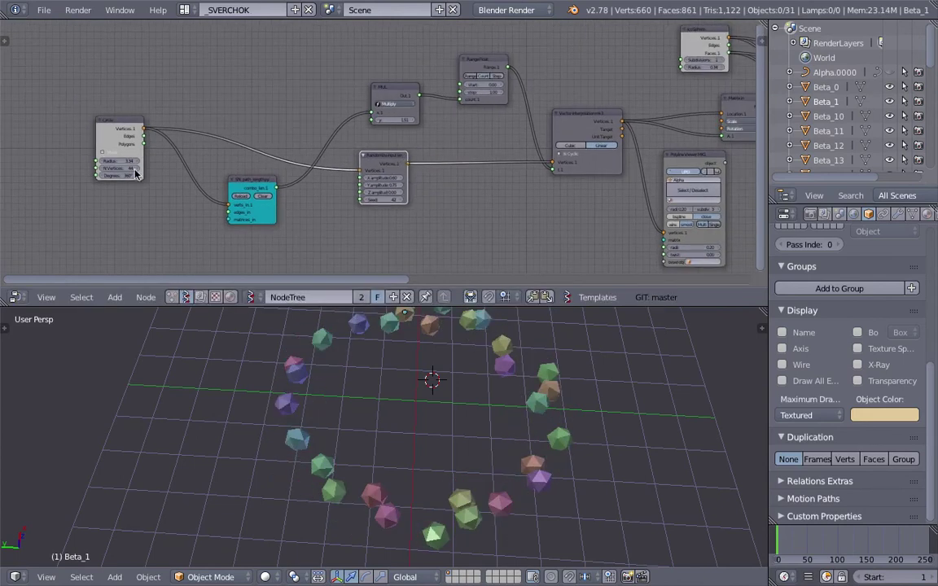
Set the Circle's radius to 7.12 and the Randomize node's X amplitude to 4.59 and Y amplitude to 1.86.
{"action": "left_click_drag", "start_coordinate": [120, 162], "coordinate": [340, 175]}
{"action": "scroll", "coordinate": [457, 487], "scroll_direction": "down", "scroll_amount": 3}
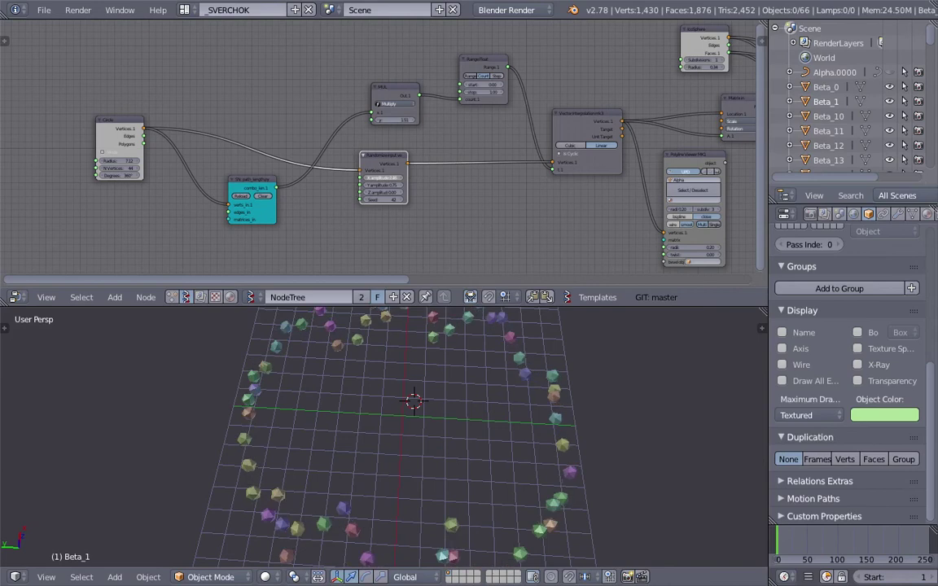
{"action": "left_click_drag", "start_coordinate": [384, 178], "coordinate": [455, 162]}
Detach the SN: path_length.py node from its links and spread out the Circle, Randomize and Multiply nodes around it.
{"action": "key", "text": "g"}
{"action": "left_click", "coordinate": [409, 190]}
{"action": "scroll", "coordinate": [361, 155], "scroll_direction": "down", "scroll_amount": 1}
{"action": "scroll", "coordinate": [177, 167], "scroll_direction": "up", "scroll_amount": 1}
{"action": "left_click_drag", "start_coordinate": [344, 208], "coordinate": [269, 197]}
{"action": "left_click_drag", "start_coordinate": [396, 153], "coordinate": [202, 167]}
{"action": "left_click_drag", "start_coordinate": [164, 114], "coordinate": [91, 99]}
{"action": "left_click_drag", "start_coordinate": [416, 81], "coordinate": [378, 59]}
{"action": "left_click_drag", "start_coordinate": [295, 176], "coordinate": [301, 103]}
{"action": "left_click", "coordinate": [306, 114]}
{"action": "middle_click_drag", "start_coordinate": [458, 400], "coordinate": [477, 400], "text": "shift"}
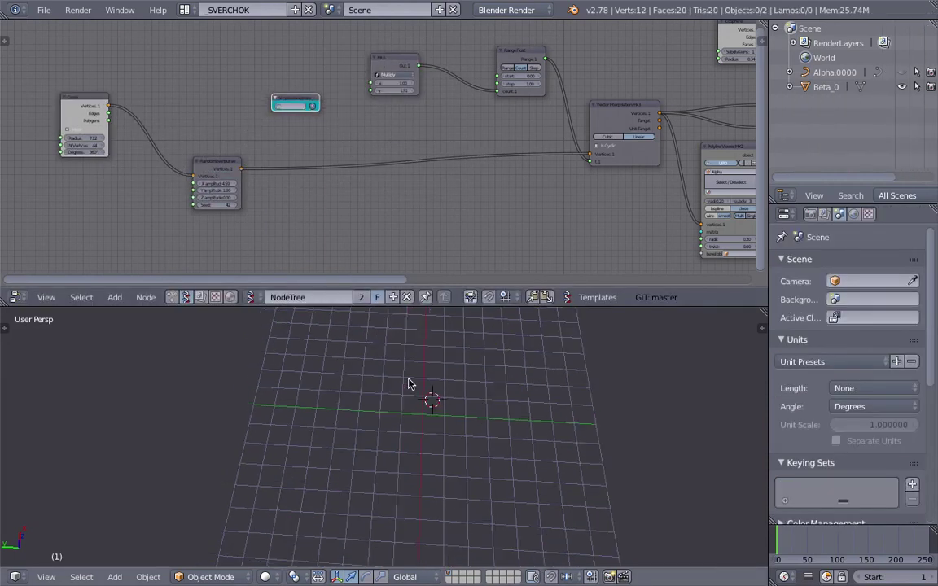
Expand the SN: path_length.py node, connect Randomize's vertices to verts_in, and link its combo_len output to Multiply's y input.
{"action": "scroll", "coordinate": [271, 178], "scroll_direction": "up", "scroll_amount": 2}
{"action": "left_click", "coordinate": [278, 140]}
{"action": "left_click", "coordinate": [285, 153]}
{"action": "left_click", "coordinate": [314, 134]}
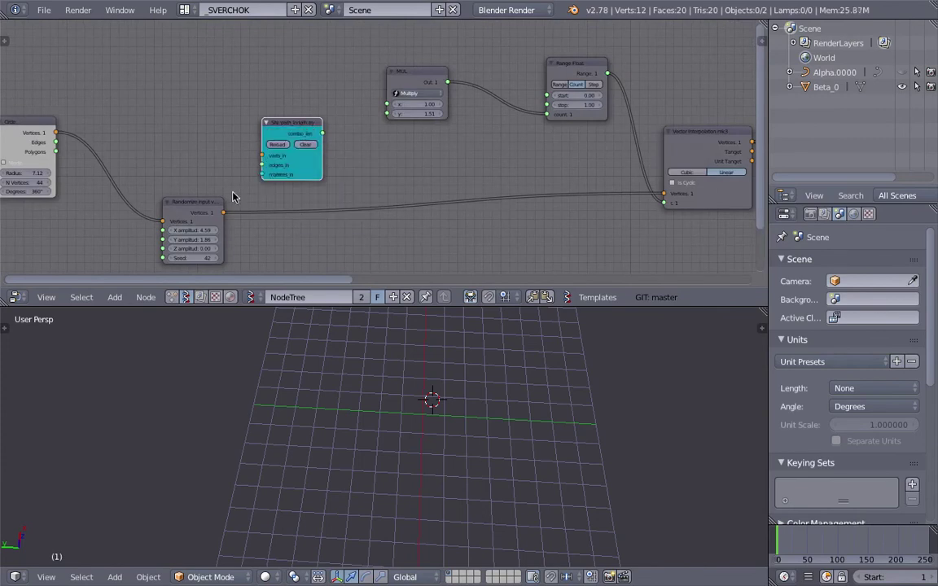
{"action": "left_click_drag", "start_coordinate": [226, 214], "coordinate": [263, 155]}
{"action": "left_click_drag", "start_coordinate": [323, 133], "coordinate": [439, 104]}
{"action": "middle_click_drag", "start_coordinate": [513, 390], "coordinate": [519, 434]}
{"action": "scroll", "coordinate": [519, 434], "scroll_direction": "down", "scroll_amount": 4}
Save over sv_resampling_advanced_004.blend.
{"action": "key", "text": "ctrl+s"}
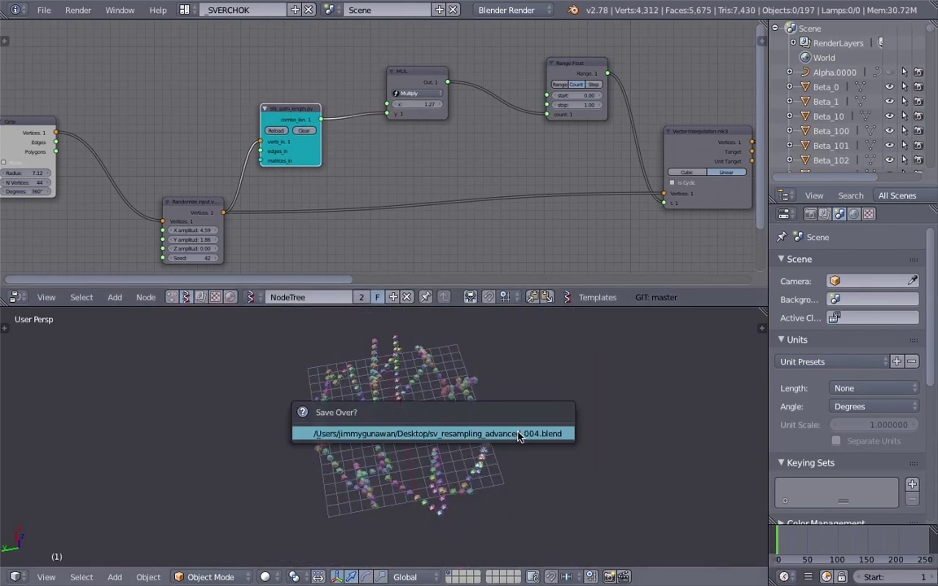
{"action": "left_click", "coordinate": [520, 435]}
{"action": "scroll", "coordinate": [520, 430], "scroll_direction": "up", "scroll_amount": 3}
{"action": "left_click", "coordinate": [520, 428]}
Reset the Randomize node's X and Y amplitudes to 1.00, set its seed to 89 and save the file.
{"action": "middle_click_drag", "start_coordinate": [218, 210], "coordinate": [238, 202]}
{"action": "key", "text": "BackSpace"}
{"action": "key", "text": "BackSpace"}
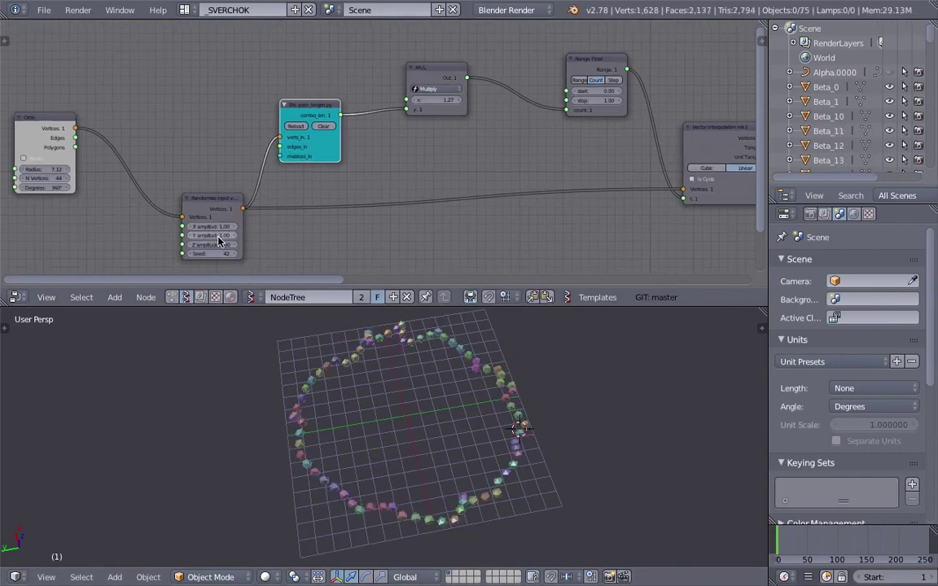
{"action": "left_click_drag", "start_coordinate": [211, 253], "coordinate": [226, 253]}
{"action": "middle_click_drag", "start_coordinate": [422, 358], "coordinate": [364, 366]}
{"action": "key", "text": "ctrl+s"}
{"action": "left_click", "coordinate": [364, 365]}
Set the Circle's N Vertices to 61 and the Multiply node's x to 1.90, and save the file.
{"action": "middle_click_drag", "start_coordinate": [75, 140], "coordinate": [188, 142]}
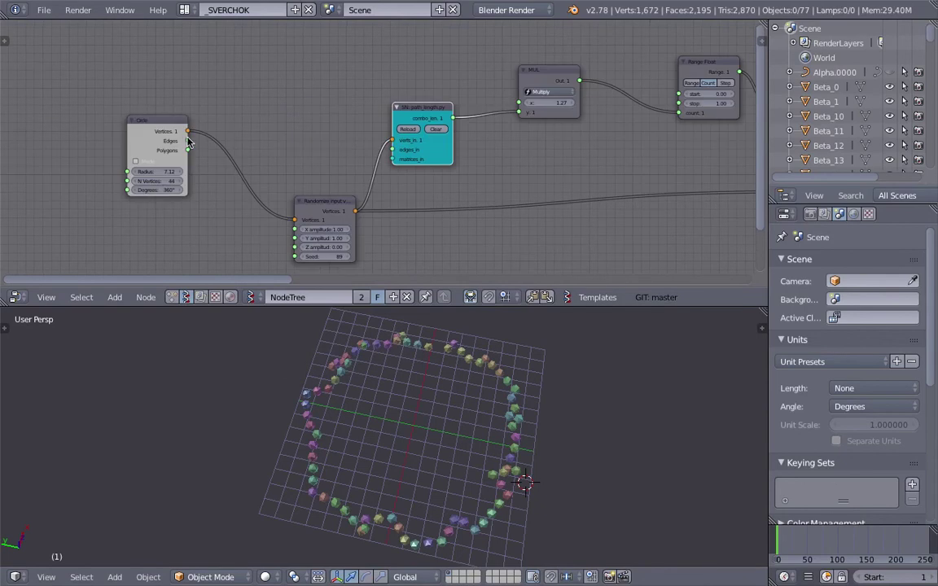
{"action": "mouse_move", "coordinate": [161, 187]}
{"action": "left_mouse_down"}
{"action": "mouse_move", "coordinate": [193, 181]}
{"action": "mouse_move", "coordinate": [174, 181]}
{"action": "left_mouse_up"}
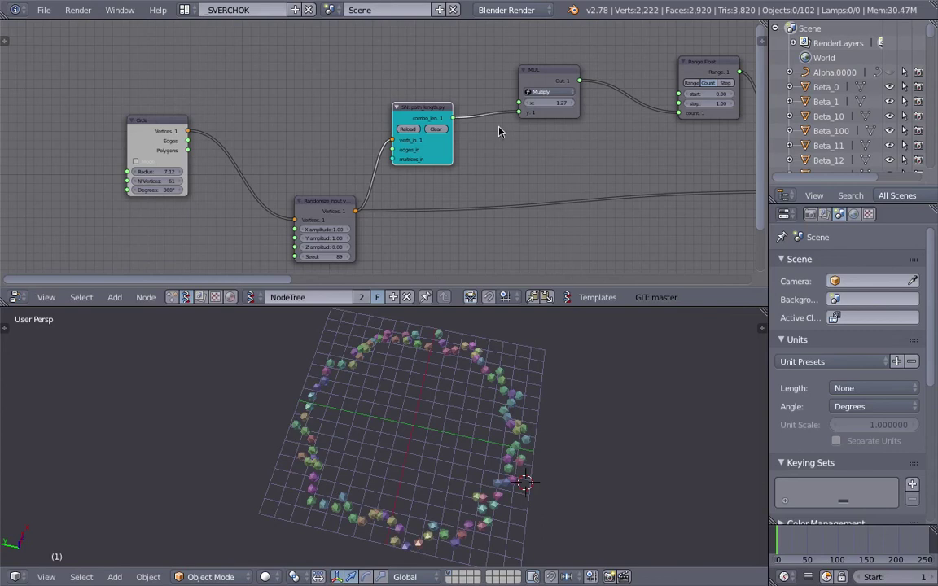
{"action": "left_click_drag", "start_coordinate": [551, 102], "coordinate": [577, 102]}
{"action": "scroll", "coordinate": [477, 375], "scroll_direction": "up", "scroll_amount": 4}
{"action": "middle_click_drag", "start_coordinate": [464, 362], "coordinate": [444, 455], "text": "shift"}
{"action": "middle_click_drag", "start_coordinate": [412, 418], "coordinate": [463, 392]}
{"action": "scroll", "coordinate": [442, 392], "scroll_direction": "down", "scroll_amount": 2}
{"action": "key", "text": "ctrl+s"}
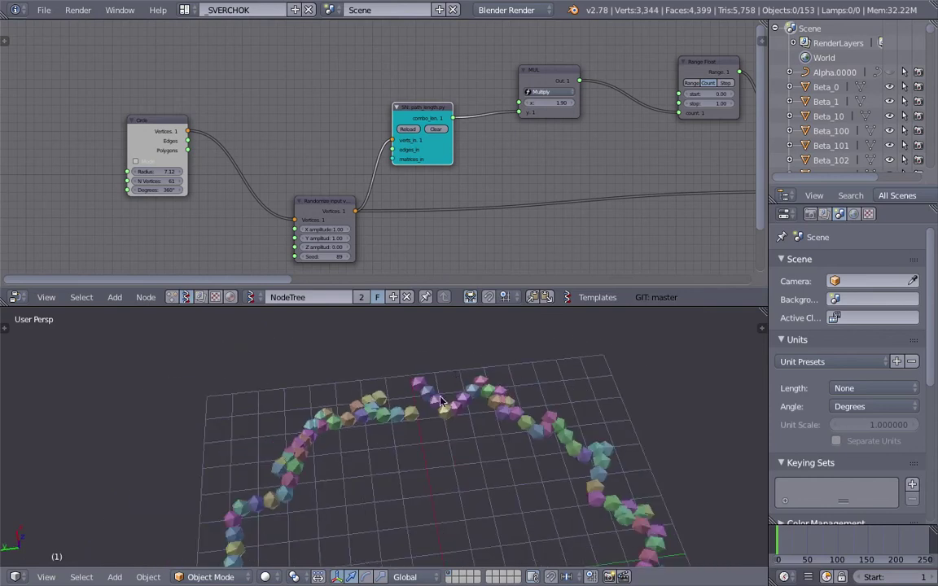
{"action": "left_click", "coordinate": [457, 375]}
Reposition the Vector Interpolation and Range Float nodes and widen the node editor area.
{"action": "middle_click_drag", "start_coordinate": [670, 169], "coordinate": [366, 182]}
{"action": "left_click_drag", "start_coordinate": [508, 141], "coordinate": [482, 124]}
{"action": "left_click_drag", "start_coordinate": [391, 78], "coordinate": [354, 67]}
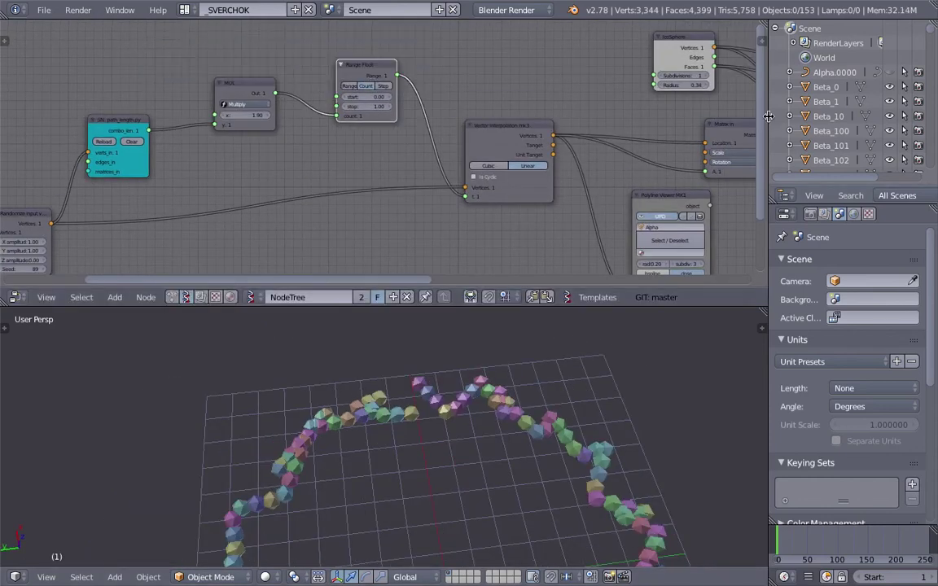
{"action": "left_click_drag", "start_coordinate": [769, 116], "coordinate": [839, 117]}
Compare Cubic and Linear modes on the Vector Interpolation node and leave it on Cubic.
{"action": "scroll", "coordinate": [507, 175], "scroll_direction": "up", "scroll_amount": 2}
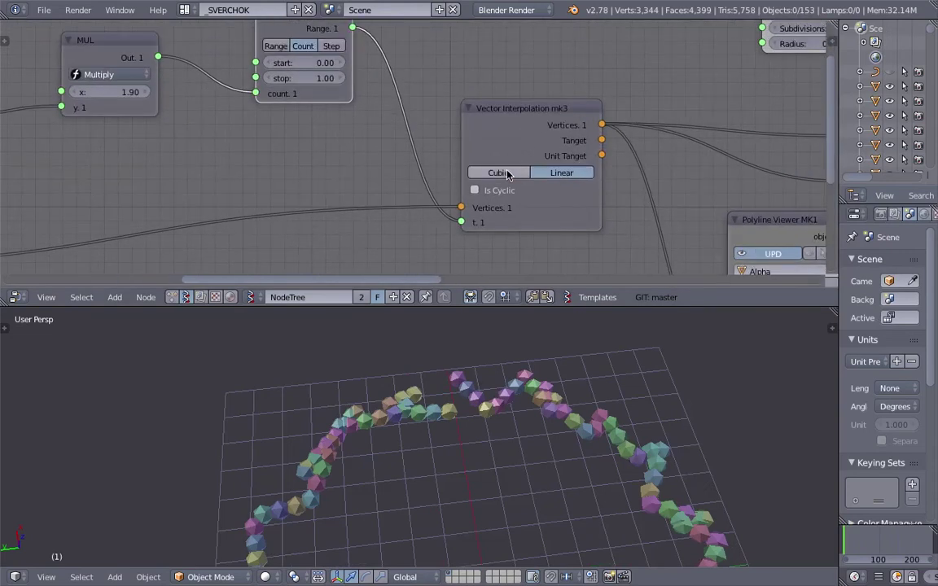
{"action": "left_click", "coordinate": [505, 173]}
{"action": "left_click", "coordinate": [551, 171]}
{"action": "left_click", "coordinate": [512, 173]}
{"action": "left_click", "coordinate": [554, 172]}
{"action": "left_click", "coordinate": [513, 173]}
{"action": "middle_click_drag", "start_coordinate": [537, 453], "coordinate": [430, 409]}
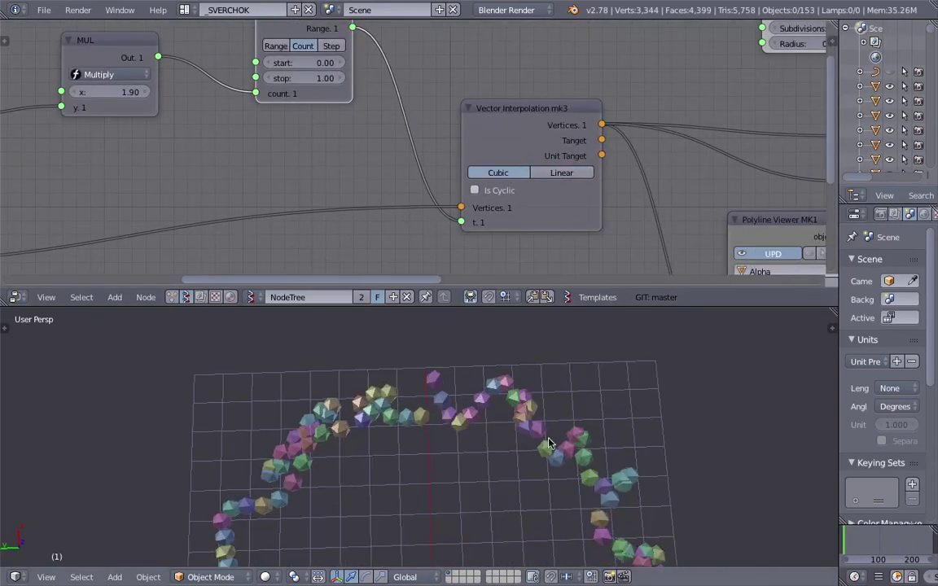
Enable Is Cyclic on the Vector Interpolation node and move the node slightly up.
{"action": "left_click", "coordinate": [509, 192]}
{"action": "left_click", "coordinate": [506, 192]}
{"action": "left_click", "coordinate": [506, 192]}
{"action": "left_click", "coordinate": [506, 192]}
{"action": "left_click", "coordinate": [506, 194]}
{"action": "left_click_drag", "start_coordinate": [517, 156], "coordinate": [496, 114]}
{"action": "scroll", "coordinate": [500, 417], "scroll_direction": "down", "scroll_amount": 5}
{"action": "middle_click_drag", "start_coordinate": [500, 416], "coordinate": [442, 427]}
{"action": "scroll", "coordinate": [443, 427], "scroll_direction": "up", "scroll_amount": 2}
Set the Multiply node's x factor to 1.87.
{"action": "middle_click_drag", "start_coordinate": [214, 208], "coordinate": [448, 226]}
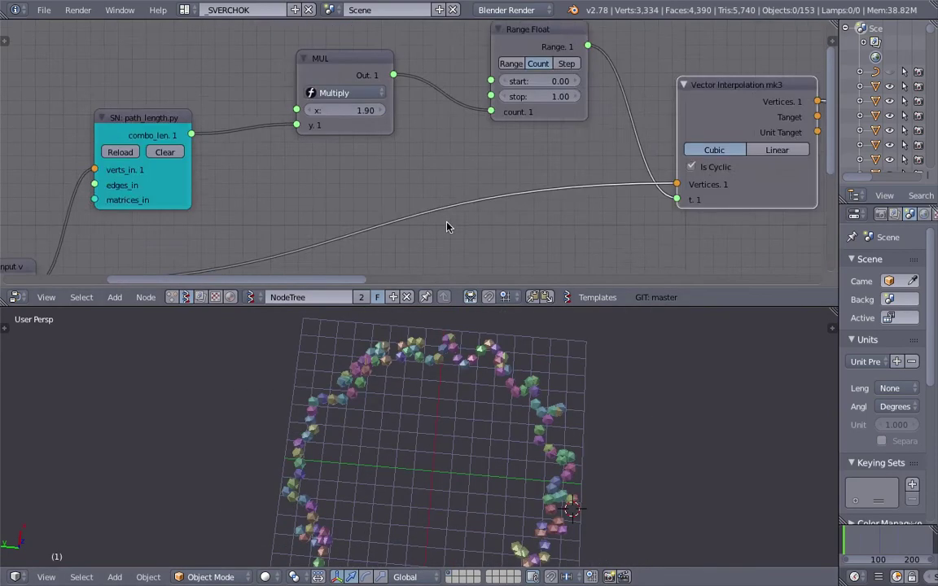
{"action": "scroll", "coordinate": [330, 75], "scroll_direction": "up", "scroll_amount": 1}
{"action": "mouse_move", "coordinate": [366, 114]}
{"action": "left_mouse_down"}
{"action": "mouse_move", "coordinate": [340, 115]}
{"action": "mouse_move", "coordinate": [367, 115]}
{"action": "left_mouse_up"}
{"action": "middle_click_drag", "start_coordinate": [463, 436], "coordinate": [538, 450]}
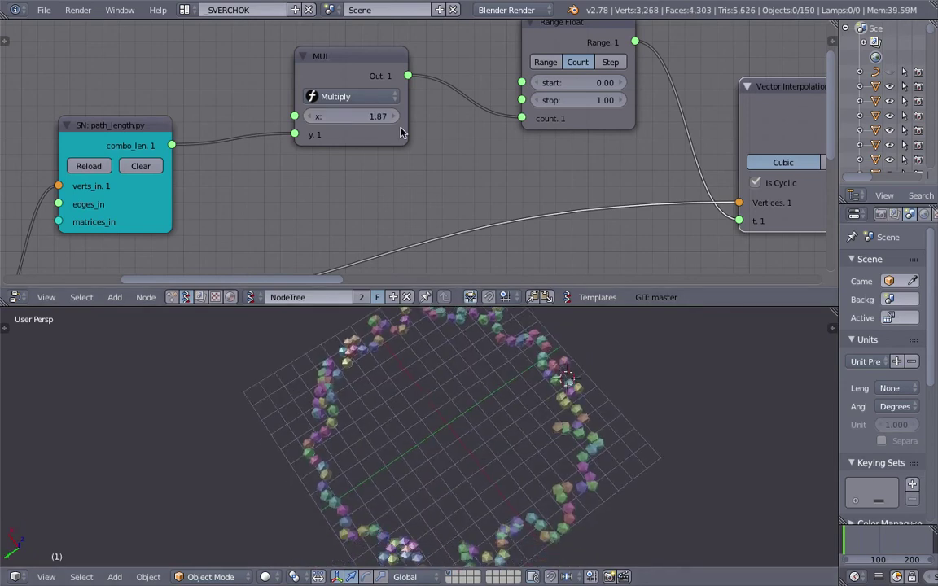
Set the Circle node's radius to 8.05.
{"action": "middle_click_drag", "start_coordinate": [146, 230], "coordinate": [421, 144]}
{"action": "middle_click_drag", "start_coordinate": [391, 203], "coordinate": [576, 69]}
{"action": "scroll", "coordinate": [570, 72], "scroll_direction": "down", "scroll_amount": 1}
{"action": "middle_click_drag", "start_coordinate": [209, 81], "coordinate": [316, 116]}
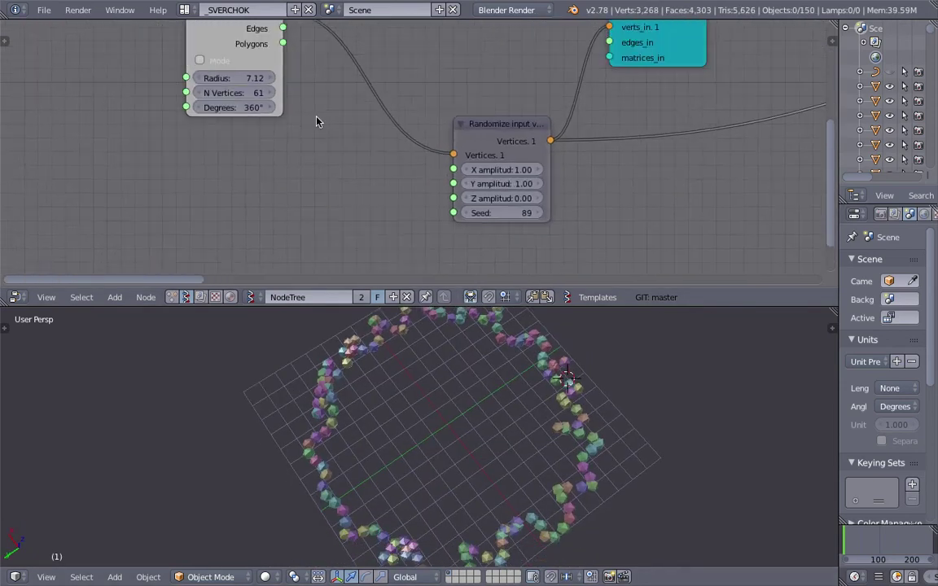
{"action": "mouse_move", "coordinate": [253, 79]}
{"action": "left_mouse_down"}
{"action": "mouse_move", "coordinate": [159, 79]}
{"action": "mouse_move", "coordinate": [287, 79]}
{"action": "mouse_move", "coordinate": [270, 79]}
{"action": "left_mouse_up"}
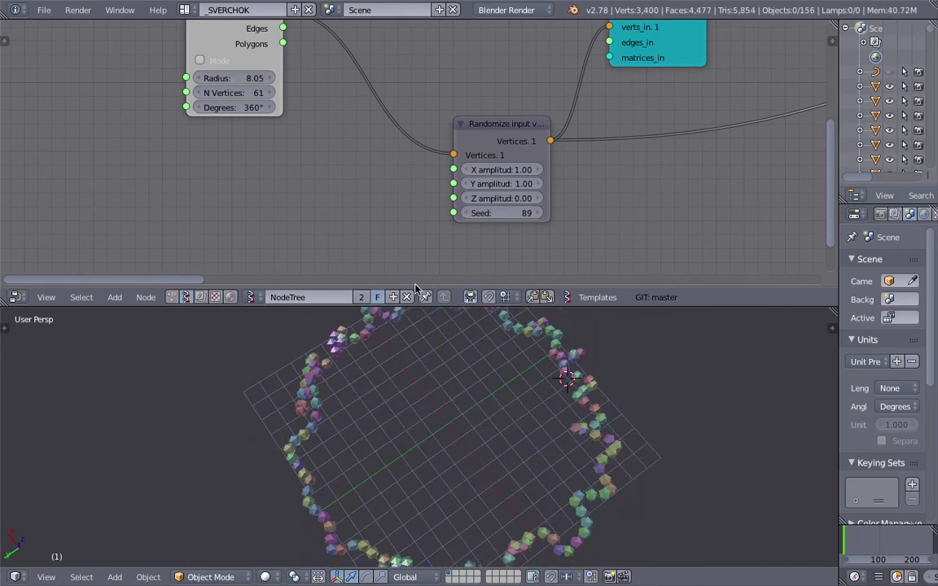
{"action": "middle_click_drag", "start_coordinate": [451, 332], "coordinate": [465, 336]}
{"action": "left_click", "coordinate": [464, 337]}
Set the Randomize node's seed to 114.
{"action": "middle_click_drag", "start_coordinate": [571, 240], "coordinate": [436, 232]}
{"action": "left_click_drag", "start_coordinate": [375, 206], "coordinate": [412, 207]}
{"action": "middle_click_drag", "start_coordinate": [461, 386], "coordinate": [507, 396]}
{"action": "scroll", "coordinate": [506, 397], "scroll_direction": "down", "scroll_amount": 2}
{"action": "left_click", "coordinate": [510, 394]}
{"action": "middle_click_drag", "start_coordinate": [583, 443], "coordinate": [648, 436]}
Move the Randomize and Circle nodes further away from the SN: path_length.py node.
{"action": "middle_click_drag", "start_coordinate": [431, 219], "coordinate": [438, 252]}
{"action": "left_click_drag", "start_coordinate": [379, 156], "coordinate": [324, 137]}
{"action": "scroll", "coordinate": [317, 134], "scroll_direction": "down", "scroll_amount": 1}
{"action": "left_click_drag", "start_coordinate": [182, 65], "coordinate": [123, 121]}
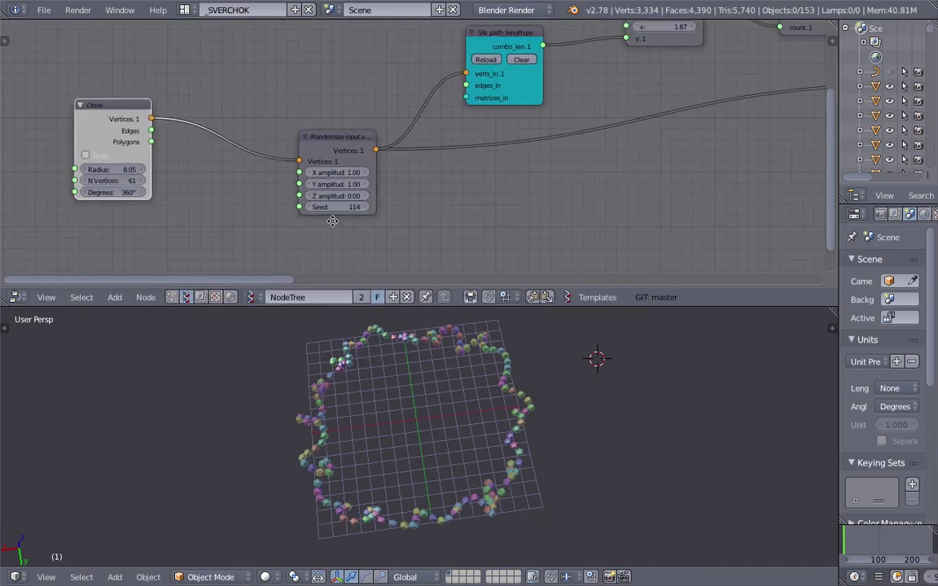
Add a Vector Noise MK2 node below the Randomize node.
{"action": "middle_click_drag", "start_coordinate": [315, 258], "coordinate": [309, 211]}
{"action": "key", "text": "alt+space"}
{"action": "type", "text": "vector n"}
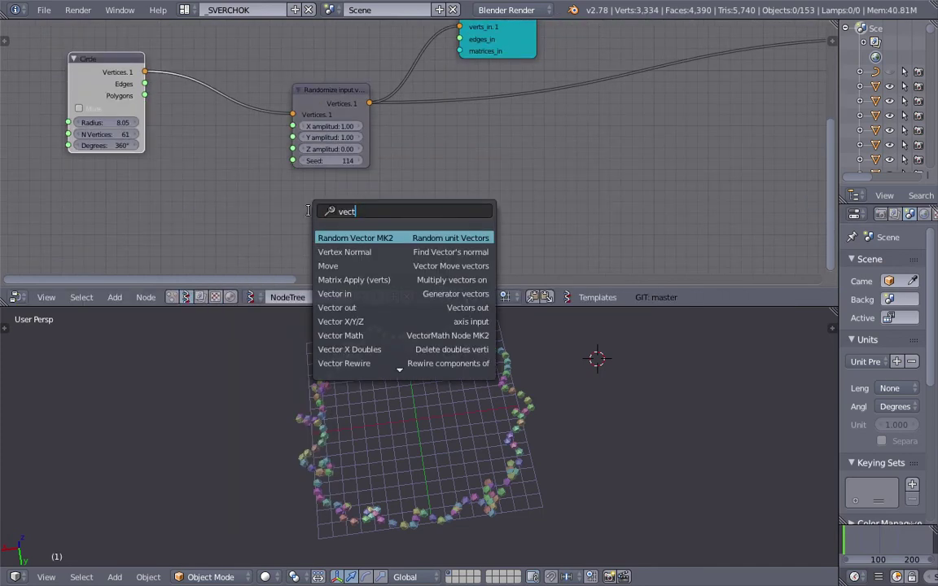
{"action": "key", "text": "Return"}
{"action": "left_click", "coordinate": [262, 212]}
Rearrange the Circle, SN: path_length.py, Vector Noise and Randomize nodes to free space along the vertices link.
{"action": "scroll", "coordinate": [295, 168], "scroll_direction": "down", "scroll_amount": 1}
{"action": "mouse_move", "coordinate": [261, 213]}
{"action": "middle_mouse_down"}
{"action": "mouse_move", "coordinate": [301, 164]}
{"action": "mouse_move", "coordinate": [265, 208]}
{"action": "middle_mouse_up"}
{"action": "scroll", "coordinate": [268, 182], "scroll_direction": "down", "scroll_amount": 1}
{"action": "left_click_drag", "start_coordinate": [172, 70], "coordinate": [139, 91]}
{"action": "scroll", "coordinate": [422, 72], "scroll_direction": "down", "scroll_amount": 2}
{"action": "middle_click_drag", "start_coordinate": [424, 70], "coordinate": [389, 101]}
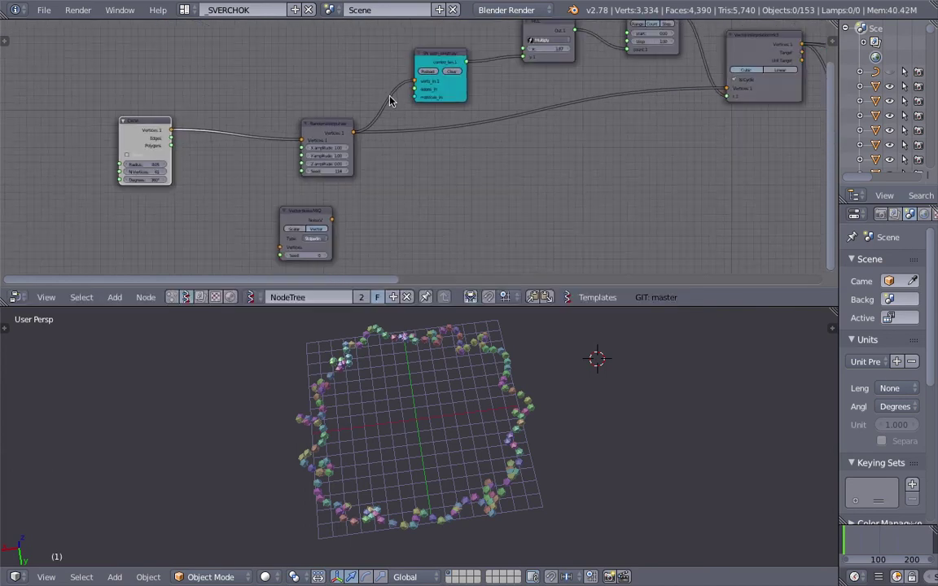
{"action": "left_click_drag", "start_coordinate": [437, 62], "coordinate": [374, 51]}
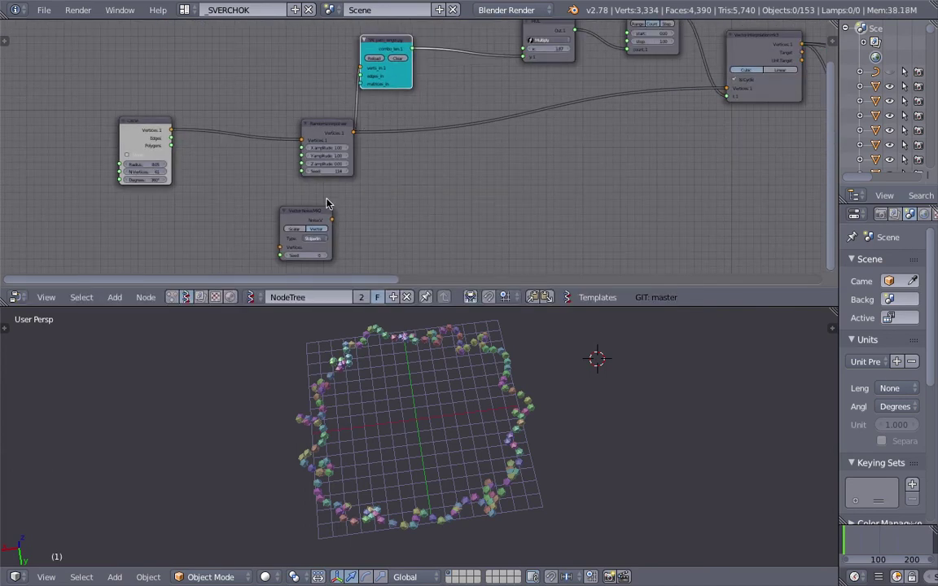
{"action": "left_click_drag", "start_coordinate": [314, 214], "coordinate": [239, 208]}
{"action": "left_click_drag", "start_coordinate": [303, 133], "coordinate": [219, 134]}
{"action": "left_click_drag", "start_coordinate": [380, 50], "coordinate": [341, 47]}
Add a reroute point where the Randomize node's two outgoing vertices links run, and position it before the SN: path_length.py node.
{"action": "scroll", "coordinate": [293, 130], "scroll_direction": "up", "scroll_amount": 3}
{"action": "middle_click_drag", "start_coordinate": [293, 130], "coordinate": [189, 187]}
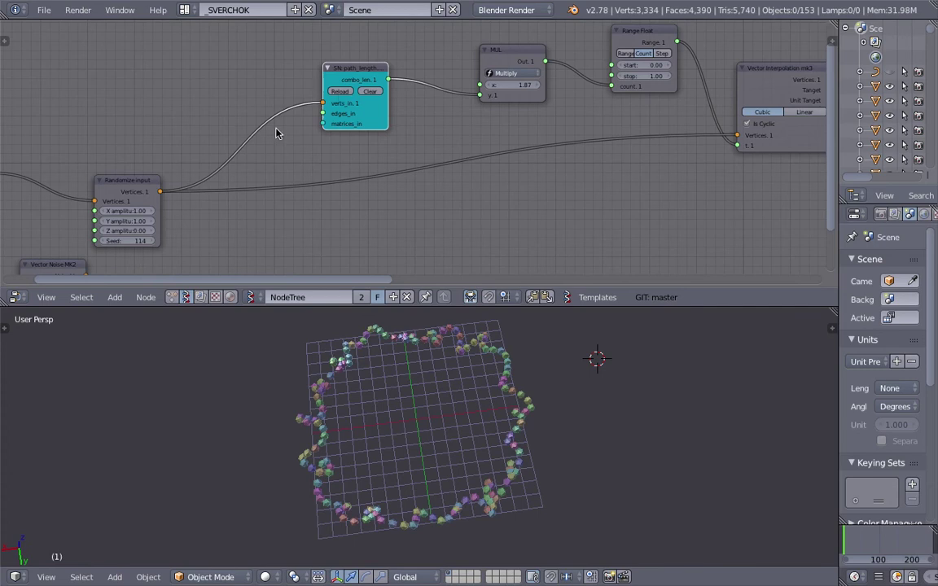
{"action": "left_click_drag", "start_coordinate": [163, 193], "coordinate": [138, 183]}
{"action": "left_click_drag", "start_coordinate": [138, 181], "coordinate": [141, 179]}
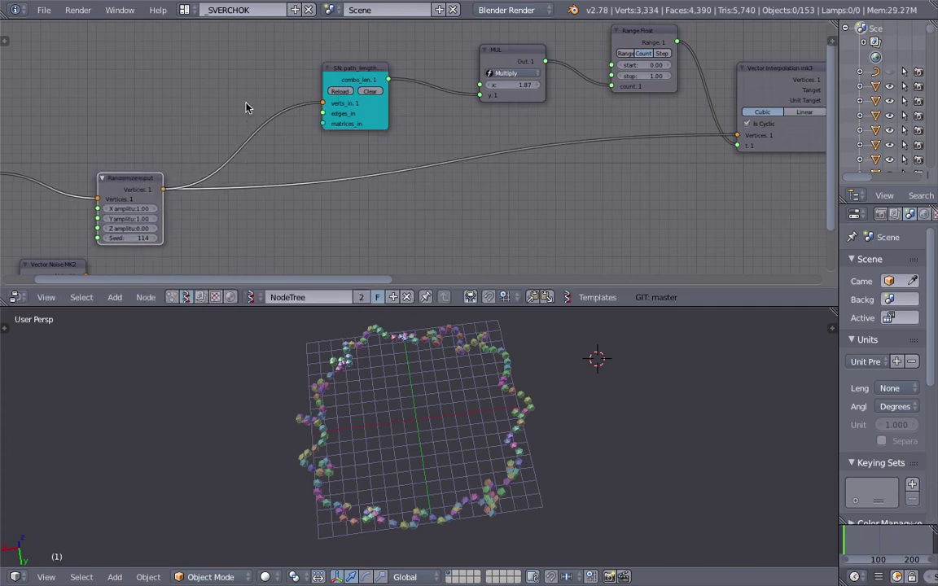
{"action": "left_click_drag", "start_coordinate": [271, 228], "coordinate": [271, 229], "text": "shift"}
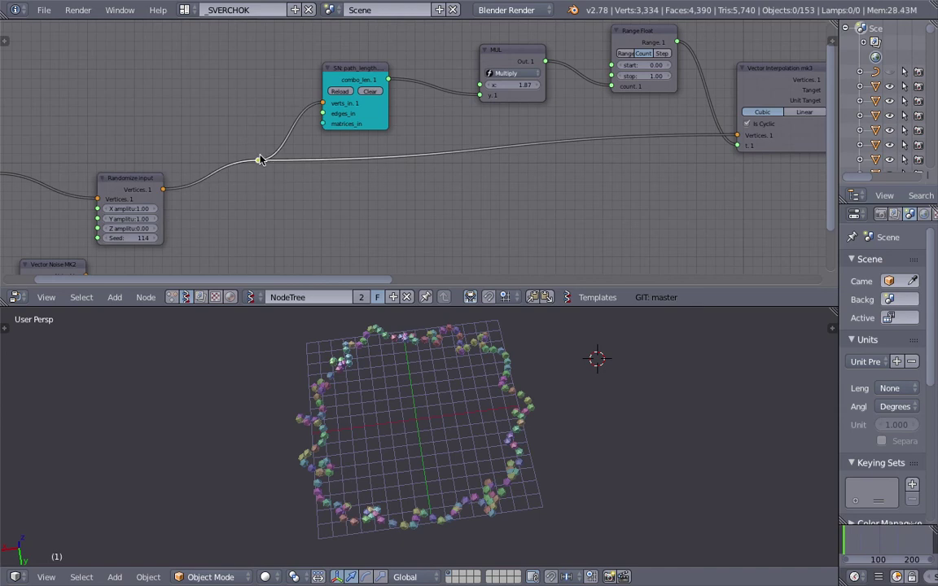
{"action": "left_click_drag", "start_coordinate": [259, 165], "coordinate": [300, 203]}
Move the Randomize node up, shift the Circle node away from it, and save the file.
{"action": "middle_click_drag", "start_coordinate": [411, 147], "coordinate": [633, 111]}
{"action": "left_click_drag", "start_coordinate": [373, 145], "coordinate": [375, 108]}
{"action": "left_click_drag", "start_coordinate": [210, 128], "coordinate": [174, 110]}
{"action": "key", "text": "ctrl+s"}
{"action": "left_click", "coordinate": [163, 119]}
{"action": "middle_click_drag", "start_coordinate": [269, 188], "coordinate": [285, 145]}
{"action": "scroll", "coordinate": [285, 144], "scroll_direction": "down", "scroll_amount": 1}
{"action": "key", "text": "g"}
{"action": "left_click", "coordinate": [180, 114]}
Connect the Circle's vertices to Vector Noise and its noise output to the reroute point, and save the file.
{"action": "left_click_drag", "start_coordinate": [173, 105], "coordinate": [271, 224]}
{"action": "left_click_drag", "start_coordinate": [330, 192], "coordinate": [523, 111]}
{"action": "left_click_drag", "start_coordinate": [381, 71], "coordinate": [350, 69]}
{"action": "scroll", "coordinate": [509, 351], "scroll_direction": "up", "scroll_amount": 3}
{"action": "key", "text": "ctrl+s"}
{"action": "left_click", "coordinate": [509, 351]}
Set the Vector Noise node's seed to 46 and save the file.
{"action": "scroll", "coordinate": [509, 351], "scroll_direction": "up", "scroll_amount": 2}
{"action": "scroll", "coordinate": [359, 252], "scroll_direction": "up", "scroll_amount": 1}
{"action": "left_click_drag", "start_coordinate": [295, 241], "coordinate": [334, 242]}
{"action": "middle_click_drag", "start_coordinate": [471, 376], "coordinate": [469, 380]}
{"action": "key", "text": "ctrl+s"}
{"action": "left_click", "coordinate": [469, 379]}
Insert a Vector Math node between Vector Noise and the reroute point, with its function set to Multiply Scalar.
{"action": "middle_click_drag", "start_coordinate": [385, 235], "coordinate": [448, 227]}
{"action": "left_click_drag", "start_coordinate": [356, 179], "coordinate": [329, 180]}
{"action": "key", "text": "shift+a"}
{"action": "left_click", "coordinate": [488, 195]}
{"action": "type", "text": "vector ma"}
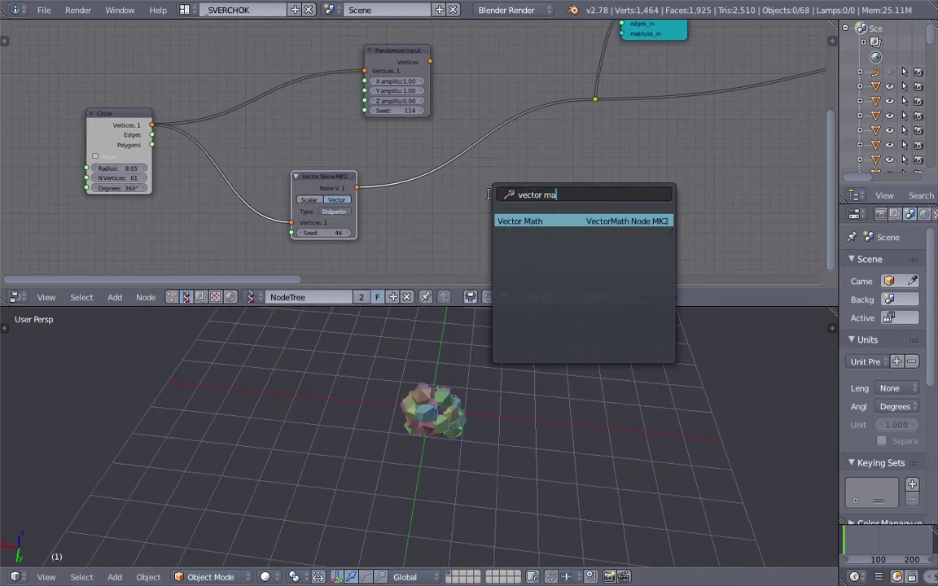
{"action": "key", "text": "Return"}
{"action": "left_click", "coordinate": [441, 145]}
{"action": "left_click", "coordinate": [483, 168]}
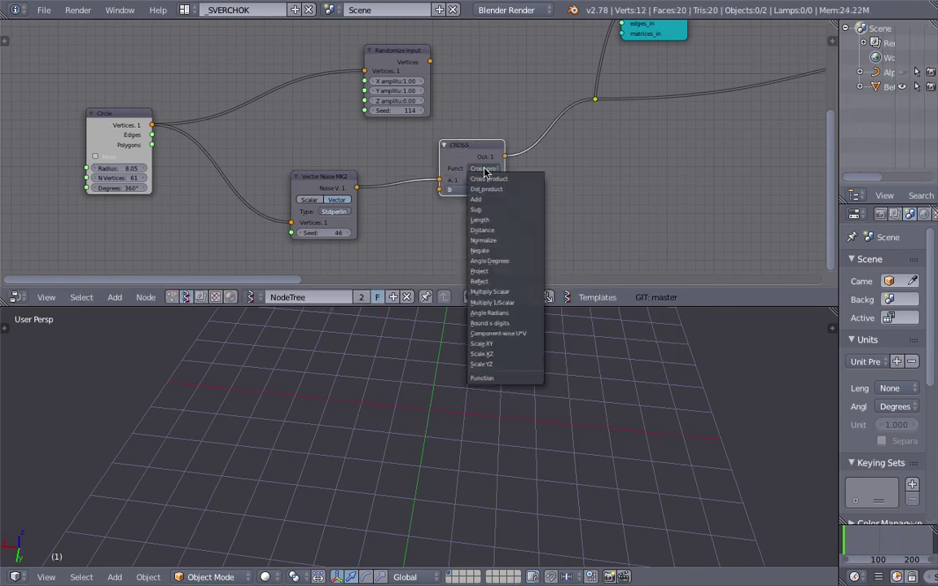
{"action": "left_click", "coordinate": [489, 292]}
Set the Multiply Scalar node's amount to 15 and save the file.
{"action": "left_click_drag", "start_coordinate": [486, 191], "coordinate": [566, 191]}
{"action": "left_click_drag", "start_coordinate": [489, 189], "coordinate": [529, 190]}
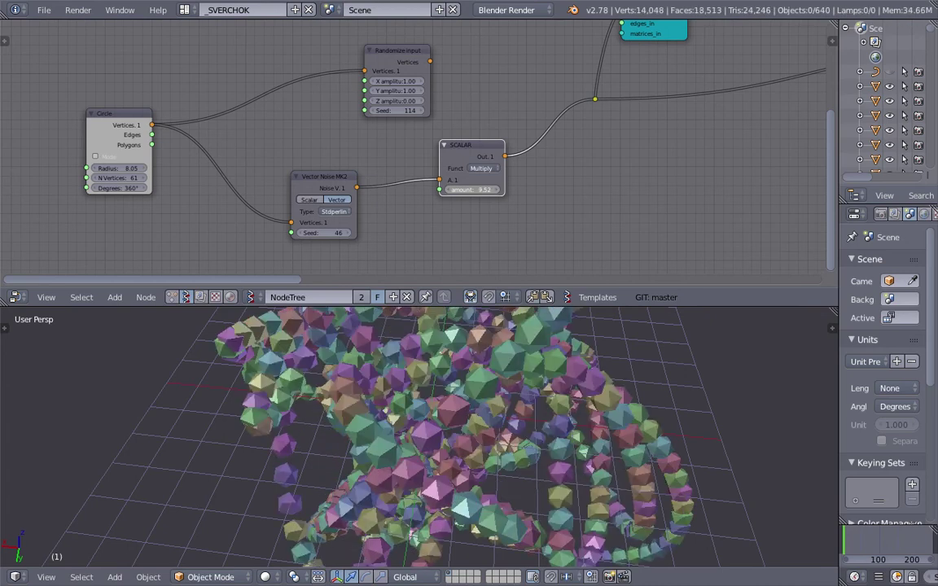
{"action": "left_click_drag", "start_coordinate": [467, 192], "coordinate": [484, 192]}
{"action": "middle_click_drag", "start_coordinate": [471, 393], "coordinate": [479, 442]}
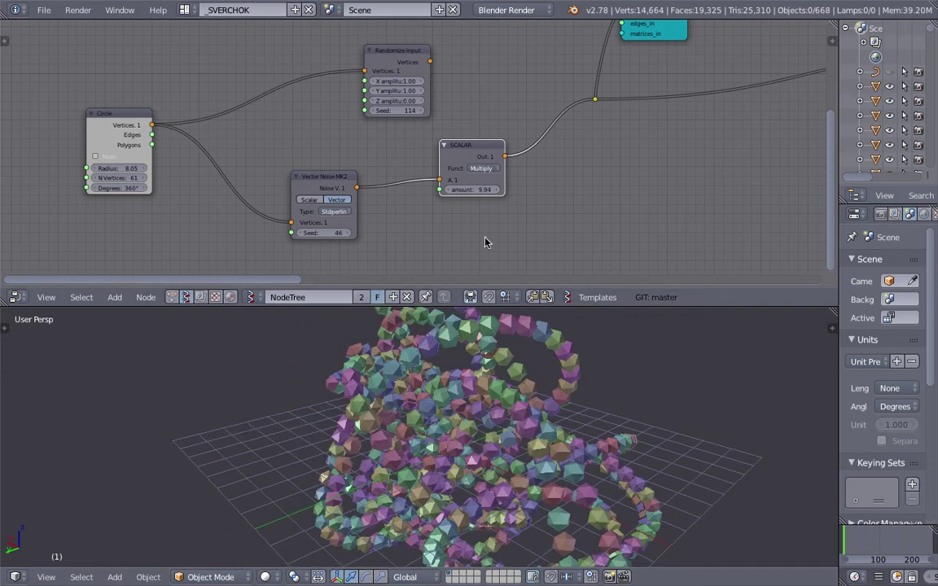
{"action": "left_click_drag", "start_coordinate": [473, 189], "coordinate": [487, 190]}
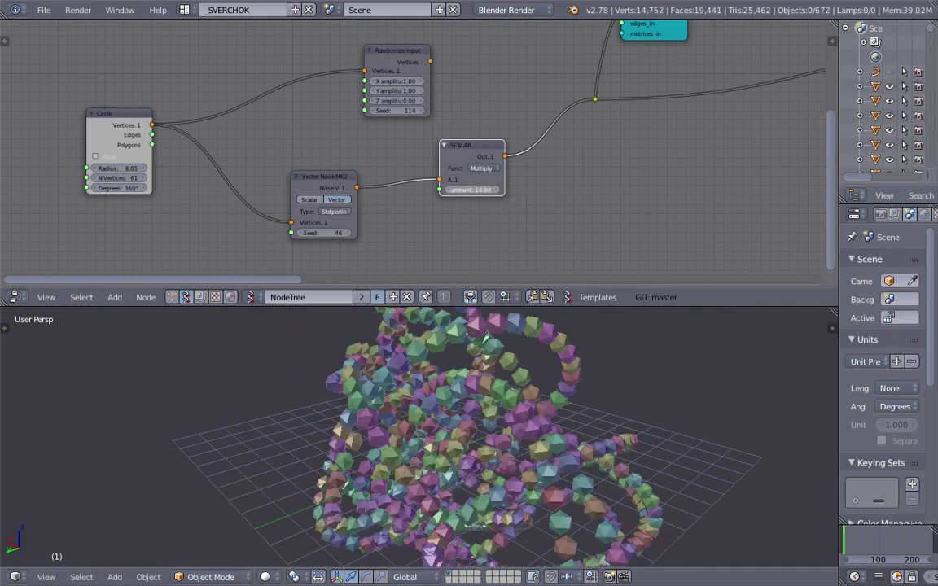
{"action": "middle_click_drag", "start_coordinate": [535, 403], "coordinate": [520, 399]}
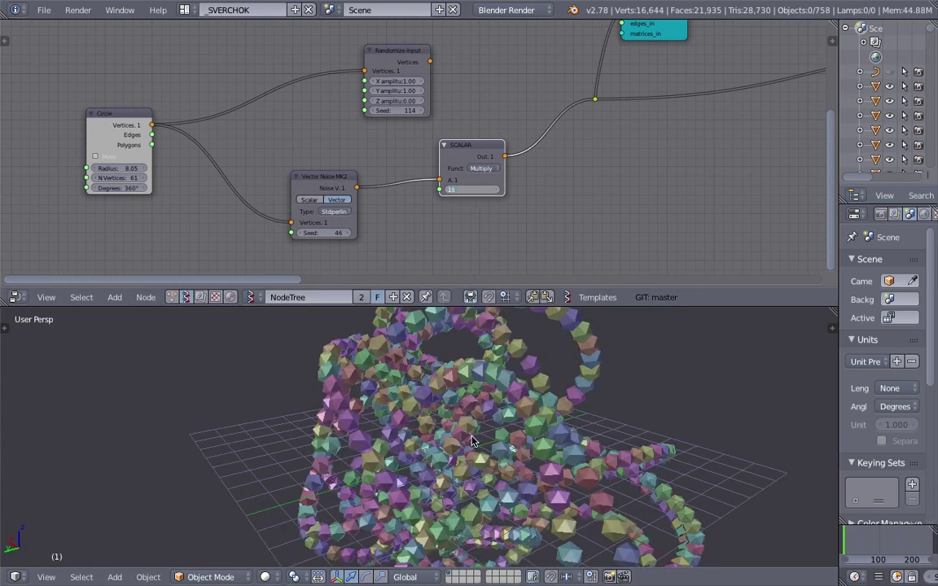
{"action": "key", "text": "Return"}
{"action": "scroll", "coordinate": [474, 439], "scroll_direction": "down", "scroll_amount": 3}
{"action": "middle_click_drag", "start_coordinate": [481, 444], "coordinate": [433, 419]}
{"action": "scroll", "coordinate": [496, 446], "scroll_direction": "down", "scroll_amount": 3}
{"action": "key", "text": "ctrl+s"}
{"action": "left_click", "coordinate": [478, 400]}
Move the Vector Noise node slightly away from the Multiply Scalar node.
{"action": "scroll", "coordinate": [522, 207], "scroll_direction": "down", "scroll_amount": 1}
{"action": "middle_click_drag", "start_coordinate": [521, 206], "coordinate": [467, 188]}
{"action": "middle_click_drag", "start_coordinate": [371, 127], "coordinate": [432, 157]}
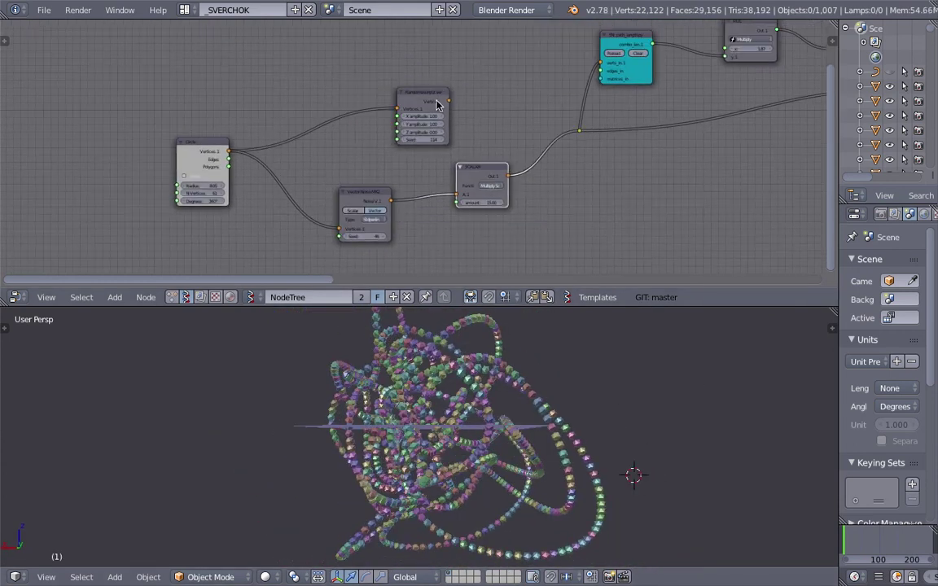
{"action": "scroll", "coordinate": [431, 95], "scroll_direction": "up", "scroll_amount": 1}
{"action": "left_click_drag", "start_coordinate": [374, 206], "coordinate": [363, 193]}
{"action": "scroll", "coordinate": [345, 194], "scroll_direction": "up", "scroll_amount": 3}
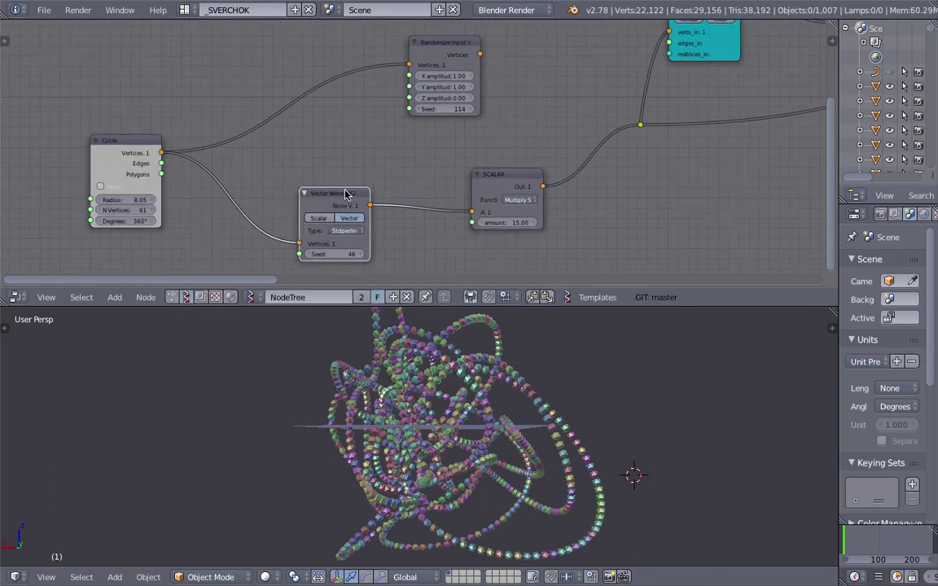
Reposition the Circle node farther from Vector Noise, shift the Vector Noise node slightly, and save the file.
{"action": "middle_click_drag", "start_coordinate": [336, 218], "coordinate": [403, 181]}
{"action": "left_click_drag", "start_coordinate": [106, 88], "coordinate": [45, 97]}
{"action": "left_click", "coordinate": [368, 173]}
{"action": "left_click_drag", "start_coordinate": [362, 169], "coordinate": [346, 140]}
{"action": "key", "text": "ctrl+s"}
{"action": "left_click", "coordinate": [349, 142]}
{"action": "left_click_drag", "start_coordinate": [65, 99], "coordinate": [61, 115]}
{"action": "key", "text": "ctrl+s"}
{"action": "left_click", "coordinate": [381, 246]}
{"action": "middle_click_drag", "start_coordinate": [502, 398], "coordinate": [521, 407]}
{"action": "scroll", "coordinate": [489, 416], "scroll_direction": "down", "scroll_amount": 3}
{"action": "key", "text": "ctrl+s"}
{"action": "left_click", "coordinate": [473, 417]}
{"action": "scroll", "coordinate": [465, 417], "scroll_direction": "up", "scroll_amount": 3}
{"action": "middle_click_drag", "start_coordinate": [359, 406], "coordinate": [308, 416]}
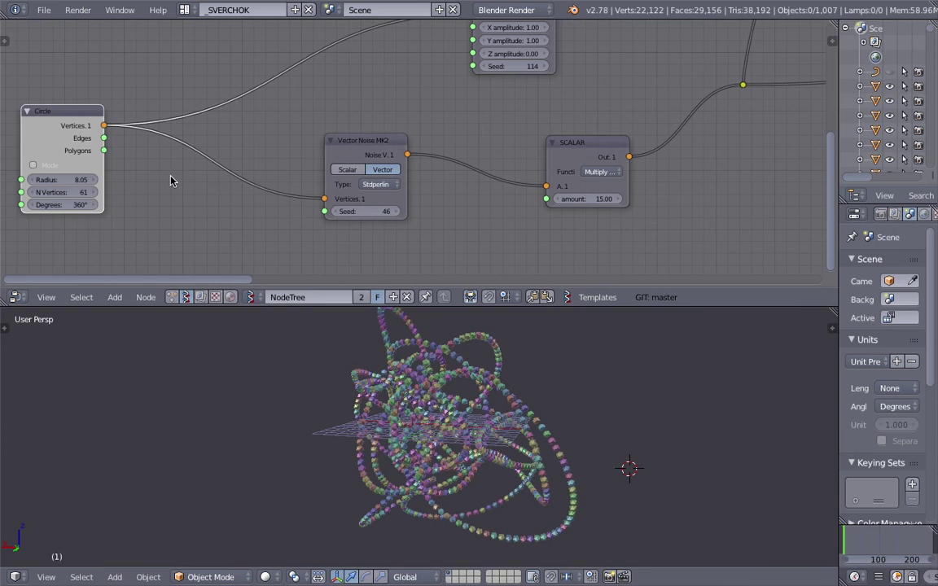
Save the file as the next numbered version after sv_resampling_advanced_004.blend.
{"action": "middle_click_drag", "start_coordinate": [582, 520], "coordinate": [488, 431]}
{"action": "scroll", "coordinate": [459, 207], "scroll_direction": "down", "scroll_amount": 4}
{"action": "middle_click_drag", "start_coordinate": [458, 209], "coordinate": [411, 213]}
{"action": "scroll", "coordinate": [529, 235], "scroll_direction": "down", "scroll_amount": 1}
{"action": "middle_click_drag", "start_coordinate": [658, 209], "coordinate": [391, 210]}
{"action": "scroll", "coordinate": [397, 207], "scroll_direction": "down", "scroll_amount": 5}
{"action": "scroll", "coordinate": [255, 164], "scroll_direction": "down", "scroll_amount": 8}
{"action": "middle_click_drag", "start_coordinate": [554, 177], "coordinate": [376, 175]}
{"action": "key", "text": "super+s"}
{"action": "left_click", "coordinate": [45, 12]}
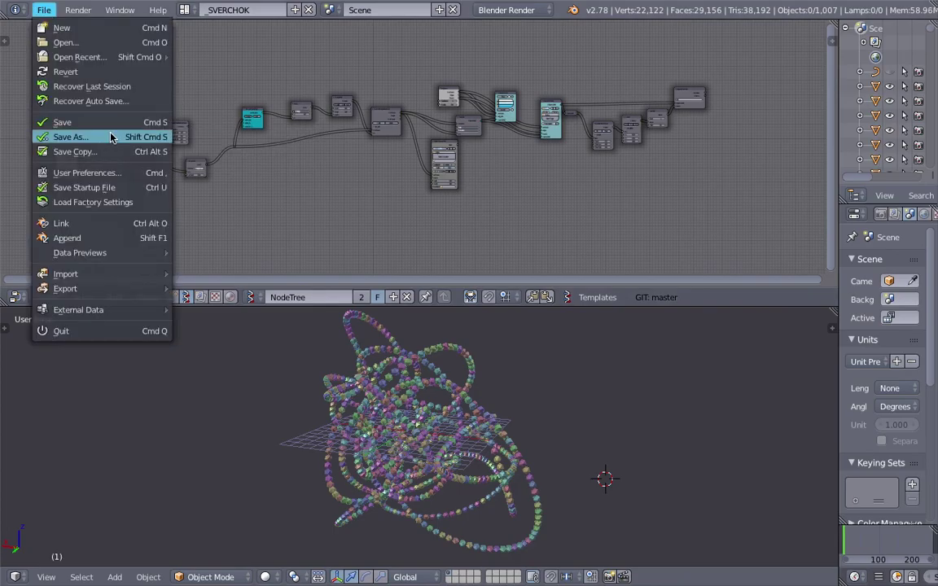
{"action": "left_click", "coordinate": [111, 139]}
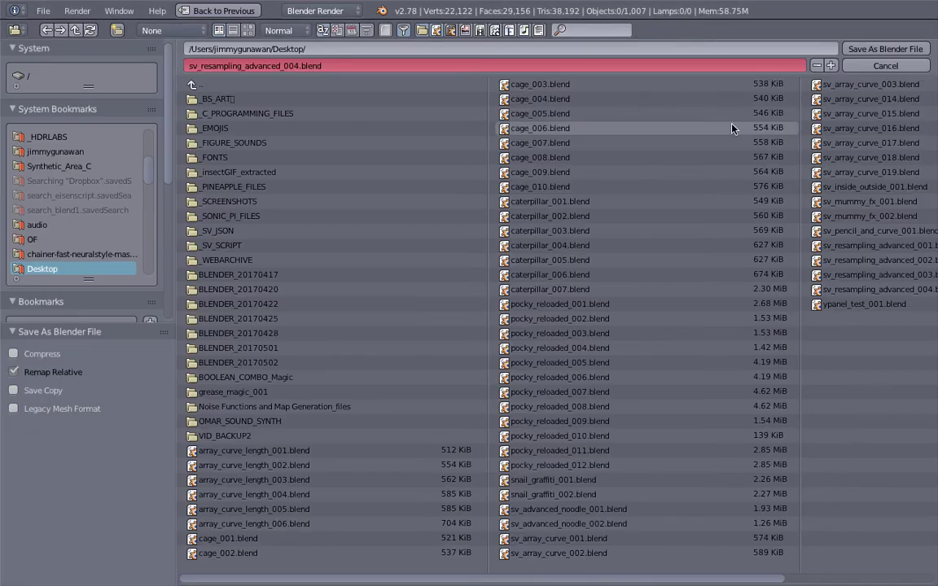
{"action": "left_click", "coordinate": [832, 65]}
{"action": "left_click", "coordinate": [859, 50]}
{"action": "scroll", "coordinate": [447, 492], "scroll_direction": "up", "scroll_amount": 4}
{"action": "key", "text": "super+s"}
Sketch a horizontal Grease Pencil line with touching circles of different sizes along it, beside the bead tangle.
{"action": "left_click", "coordinate": [457, 477]}
{"action": "scroll", "coordinate": [457, 477], "scroll_direction": "up", "scroll_amount": 4}
{"action": "middle_click_drag", "start_coordinate": [457, 477], "coordinate": [347, 482]}
{"action": "scroll", "coordinate": [367, 476], "scroll_direction": "down", "scroll_amount": 4}
{"action": "middle_click_drag", "start_coordinate": [477, 414], "coordinate": [465, 429]}
{"action": "scroll", "coordinate": [489, 407], "scroll_direction": "up", "scroll_amount": 2}
{"action": "middle_click_drag", "start_coordinate": [526, 380], "coordinate": [399, 387]}
{"action": "scroll", "coordinate": [537, 412], "scroll_direction": "down", "scroll_amount": 3}
{"action": "key", "text": "ctrl+s"}
{"action": "left_click", "coordinate": [540, 413]}
{"action": "left_click_drag", "start_coordinate": [394, 380], "coordinate": [560, 378]}
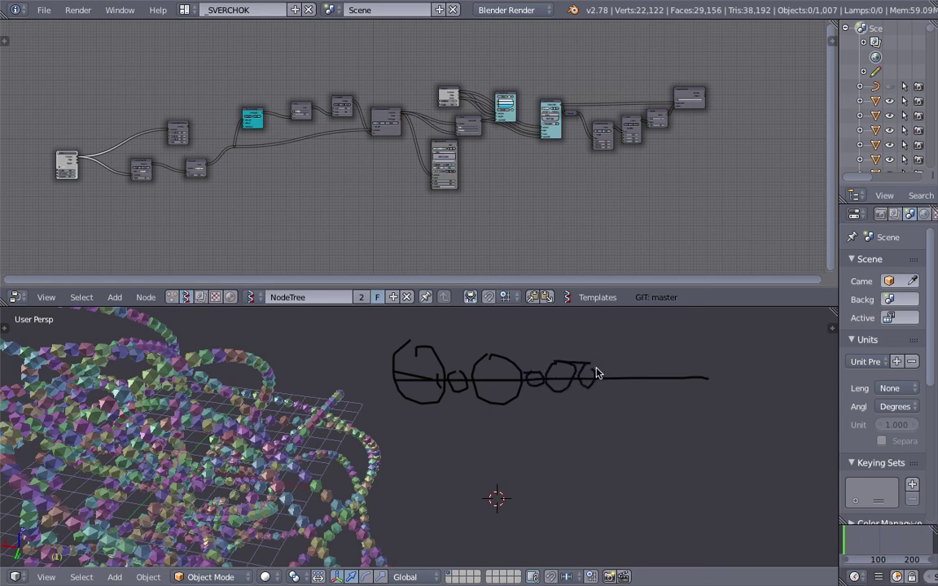
{"action": "left_click_drag", "start_coordinate": [670, 386], "coordinate": [683, 354]}
Sketch a Grease Pencil direction line with two arrowheads along it and one at its end, above the circle sketch.
{"action": "middle_click_drag", "start_coordinate": [492, 326], "coordinate": [423, 364], "text": "shift"}
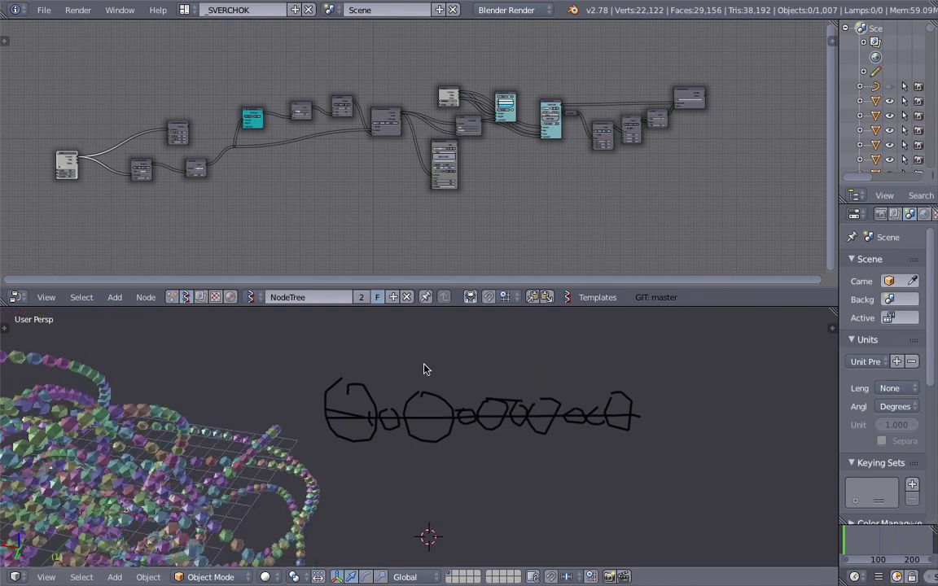
{"action": "mouse_move", "coordinate": [405, 348]}
{"action": "left_mouse_down"}
{"action": "mouse_move", "coordinate": [639, 351]}
{"action": "mouse_move", "coordinate": [620, 365]}
{"action": "left_mouse_up"}
{"action": "mouse_move", "coordinate": [544, 334]}
{"action": "left_mouse_down"}
{"action": "mouse_move", "coordinate": [573, 352]}
{"action": "mouse_move", "coordinate": [551, 364]}
{"action": "left_mouse_up"}
{"action": "left_click_drag", "start_coordinate": [436, 336], "coordinate": [433, 363]}
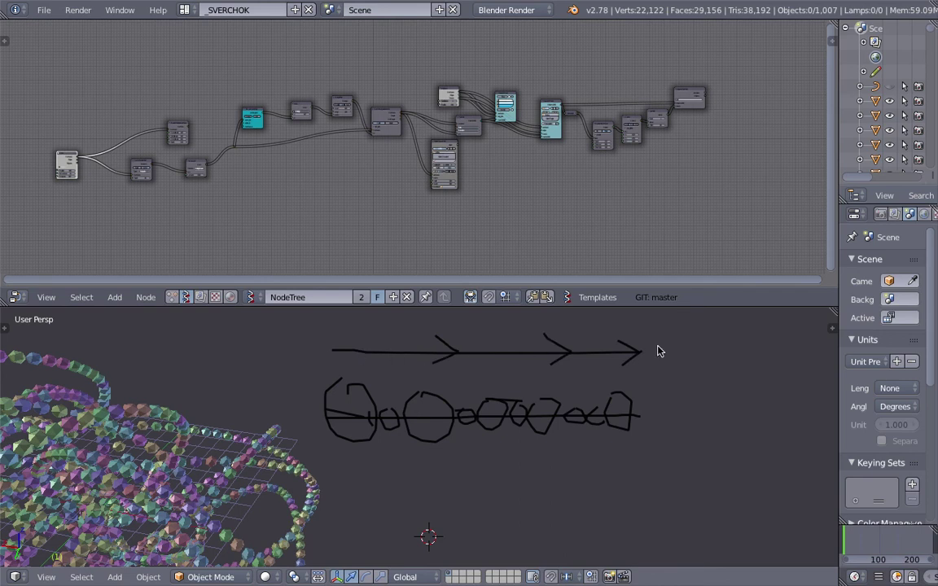
Sketch a Grease Pencil line divided by tick marks and dots below the row of circles.
{"action": "scroll", "coordinate": [569, 455], "scroll_direction": "down", "scroll_amount": 1}
{"action": "left_click_drag", "start_coordinate": [375, 465], "coordinate": [710, 454]}
{"action": "mouse_move", "coordinate": [434, 461]}
{"action": "left_mouse_down"}
{"action": "mouse_move", "coordinate": [458, 474]}
{"action": "mouse_move", "coordinate": [483, 470]}
{"action": "left_mouse_up"}
{"action": "mouse_move", "coordinate": [512, 459]}
{"action": "left_mouse_down"}
{"action": "mouse_move", "coordinate": [545, 476]}
{"action": "mouse_move", "coordinate": [567, 467]}
{"action": "left_mouse_up"}
{"action": "left_click_drag", "start_coordinate": [601, 465], "coordinate": [607, 464]}
{"action": "left_click", "coordinate": [624, 477]}
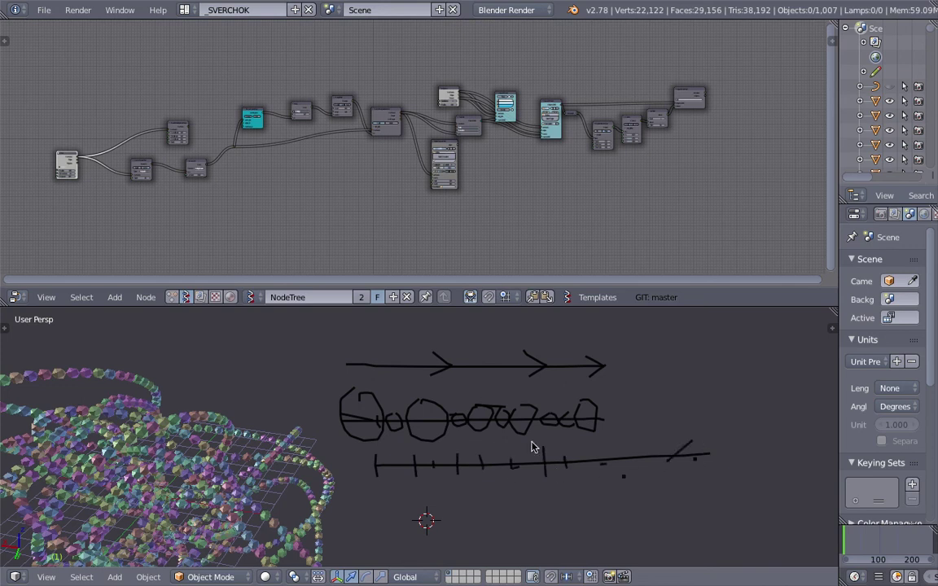
Sketch a large rounded loop with Grease Pencil below the tick-marked line.
{"action": "scroll", "coordinate": [569, 505], "scroll_direction": "down", "scroll_amount": 2}
{"action": "middle_click_drag", "start_coordinate": [551, 486], "coordinate": [541, 458], "text": "shift"}
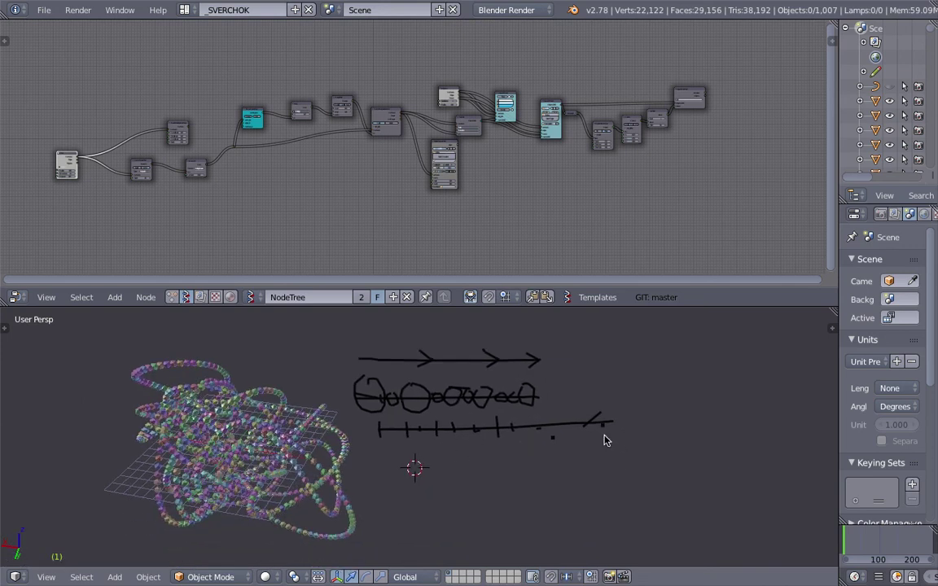
{"action": "mouse_move", "coordinate": [478, 482]}
{"action": "left_mouse_down"}
{"action": "mouse_move", "coordinate": [591, 534]}
{"action": "mouse_move", "coordinate": [470, 496]}
{"action": "left_mouse_up"}
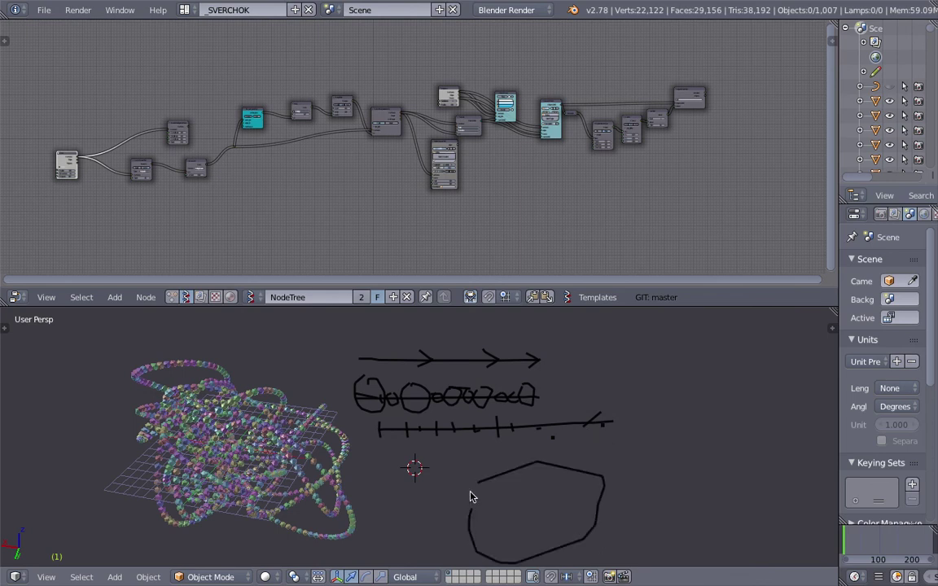
Look over the bead tangle beside the sketches and save the file.
{"action": "middle_click_drag", "start_coordinate": [519, 499], "coordinate": [551, 498], "text": "shift"}
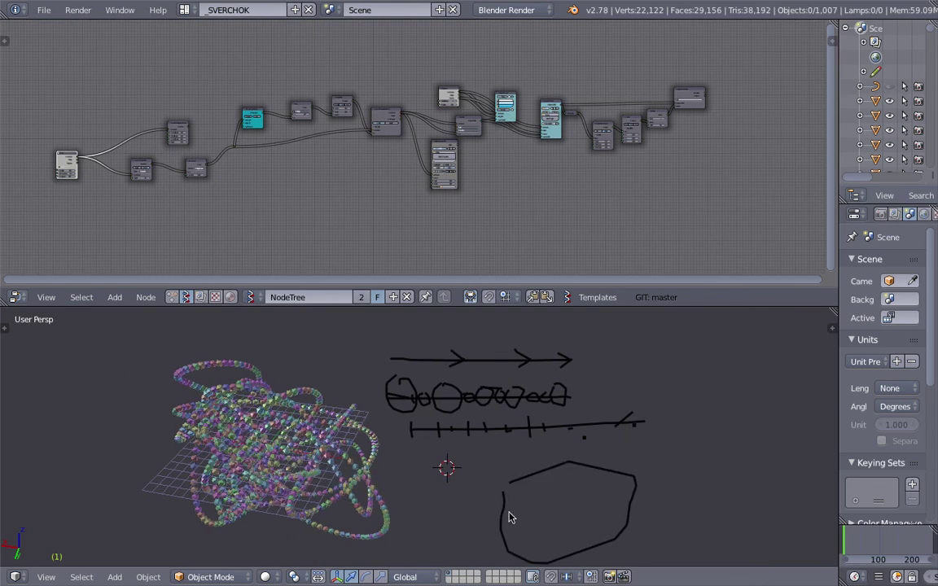
{"action": "scroll", "coordinate": [503, 503], "scroll_direction": "up", "scroll_amount": 1}
{"action": "scroll", "coordinate": [503, 503], "scroll_direction": "up", "scroll_amount": 4}
{"action": "middle_click_drag", "start_coordinate": [495, 506], "coordinate": [548, 505], "text": "shift"}
{"action": "scroll", "coordinate": [529, 506], "scroll_direction": "down", "scroll_amount": 1}
{"action": "key", "text": "ctrl+s"}
{"action": "left_click", "coordinate": [517, 507]}
{"action": "scroll", "coordinate": [505, 503], "scroll_direction": "down", "scroll_amount": 3}
{"action": "middle_click_drag", "start_coordinate": [466, 497], "coordinate": [522, 481], "text": "shift"}
{"action": "key", "text": "ctrl+s"}
{"action": "left_click", "coordinate": [519, 479]}
Move the Polyline Viewer node closer to the Vector Interpolation node.
{"action": "scroll", "coordinate": [423, 233], "scroll_direction": "up", "scroll_amount": 7}
{"action": "middle_click_drag", "start_coordinate": [390, 230], "coordinate": [465, 205]}
{"action": "middle_click_drag", "start_coordinate": [583, 185], "coordinate": [515, 178]}
{"action": "scroll", "coordinate": [515, 177], "scroll_direction": "up", "scroll_amount": 6}
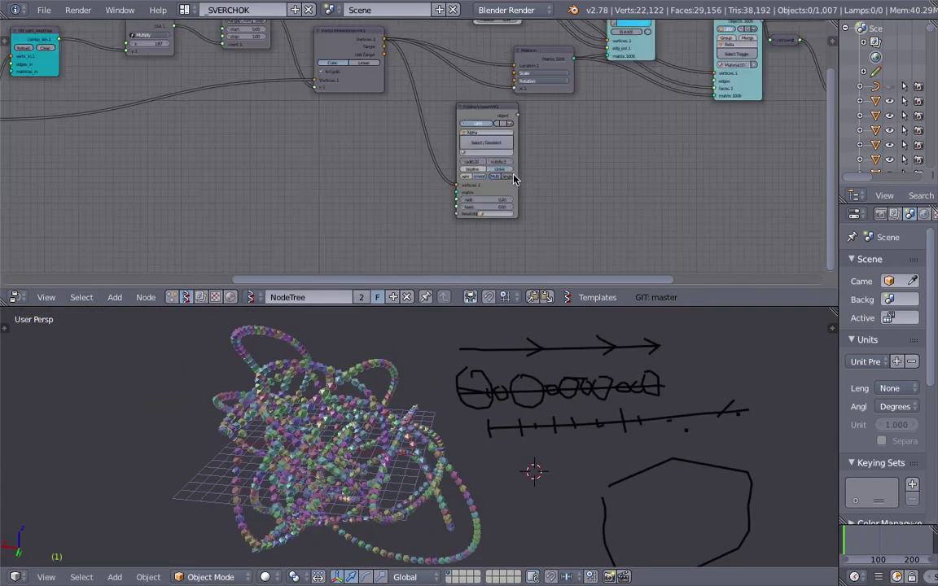
{"action": "left_click_drag", "start_coordinate": [487, 111], "coordinate": [440, 120]}
{"action": "middle_click_drag", "start_coordinate": [484, 118], "coordinate": [493, 152]}
{"action": "middle_click_drag", "start_coordinate": [295, 159], "coordinate": [410, 132]}
{"action": "key", "text": "alt+space"}
{"action": "type", "text": "edge"}
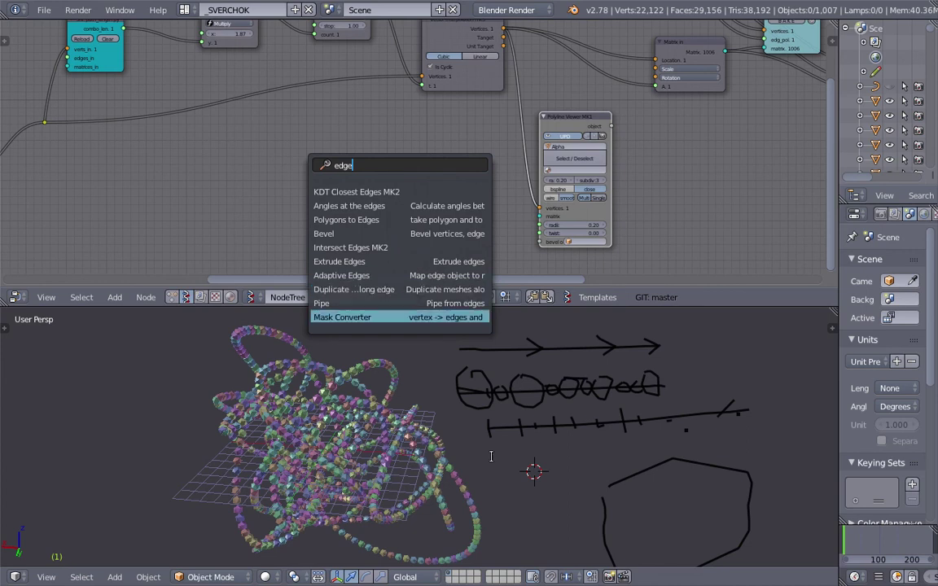
{"action": "key", "text": "Escape"}
Save the file and show the Polyline Viewer's curve in the 3D view.
{"action": "key", "text": "ctrl+s"}
{"action": "middle_click_drag", "start_coordinate": [450, 461], "coordinate": [429, 445]}
{"action": "left_click", "coordinate": [451, 516]}
{"action": "scroll", "coordinate": [392, 461], "scroll_direction": "up", "scroll_amount": 4}
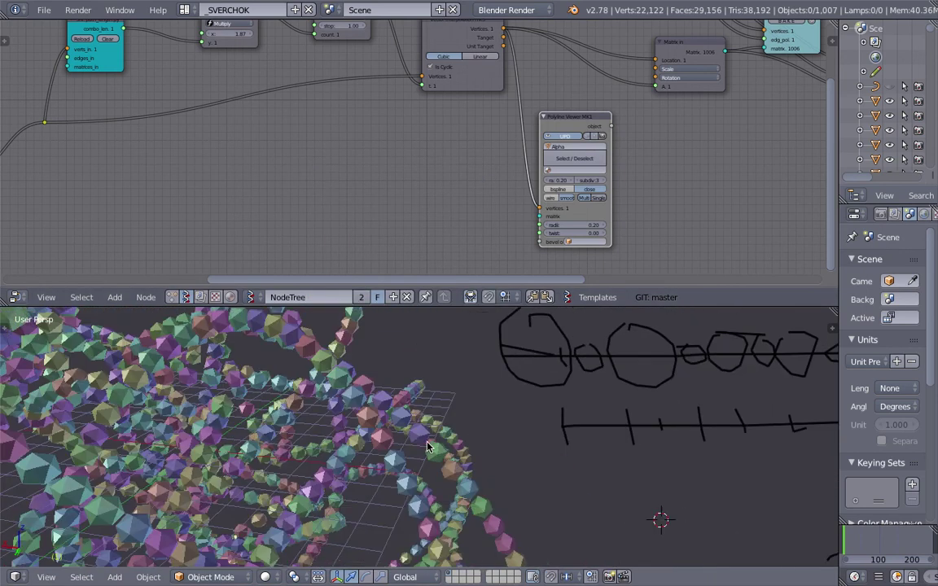
{"action": "middle_click_drag", "start_coordinate": [481, 199], "coordinate": [398, 196]}
{"action": "scroll", "coordinate": [397, 195], "scroll_direction": "up", "scroll_amount": 2}
{"action": "scroll", "coordinate": [397, 196], "scroll_direction": "up", "scroll_amount": 1}
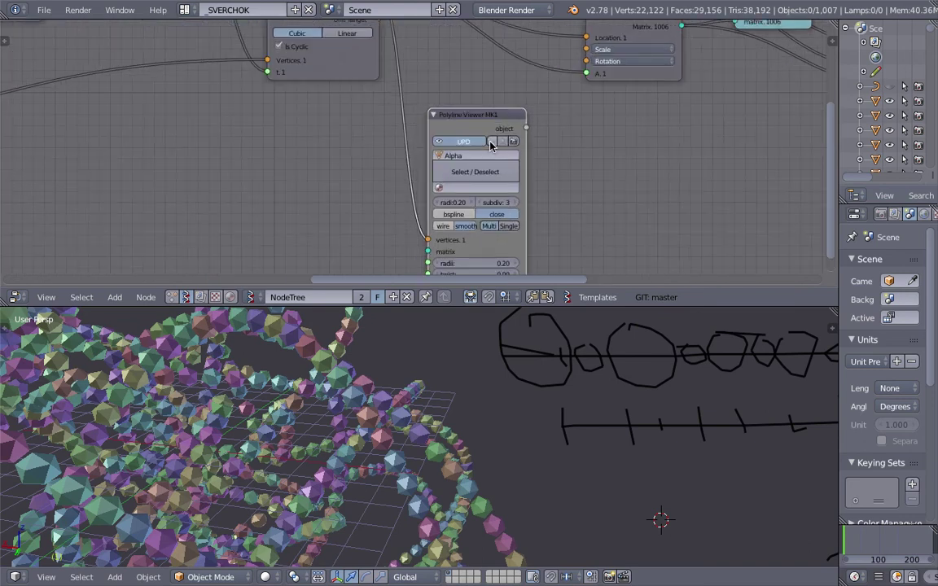
{"action": "scroll", "coordinate": [460, 379], "scroll_direction": "up", "scroll_amount": 5}
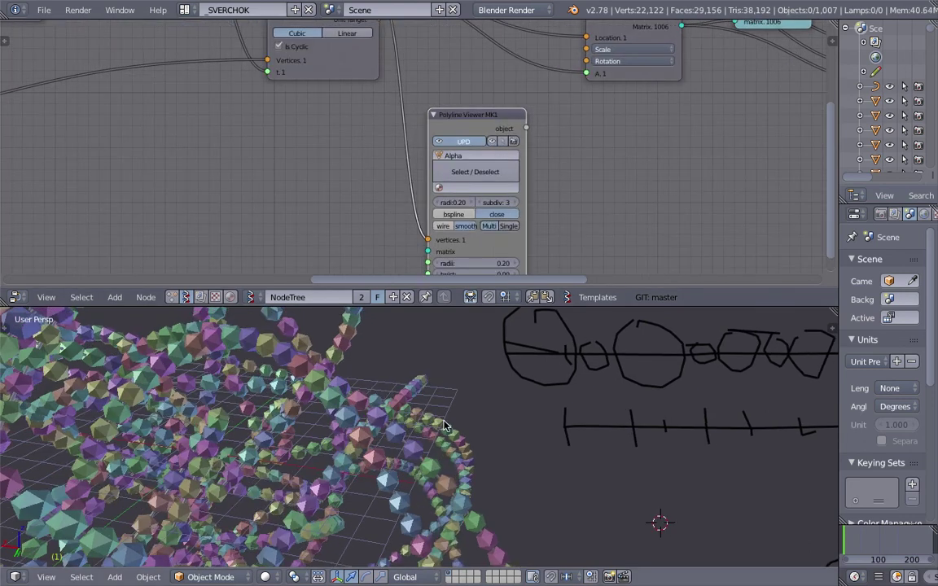
Select one of the beads and set the Multiply node's x value to 1.
{"action": "right_click", "coordinate": [356, 435]}
{"action": "right_click", "coordinate": [356, 436]}
{"action": "middle_click_drag", "start_coordinate": [215, 179], "coordinate": [559, 230]}
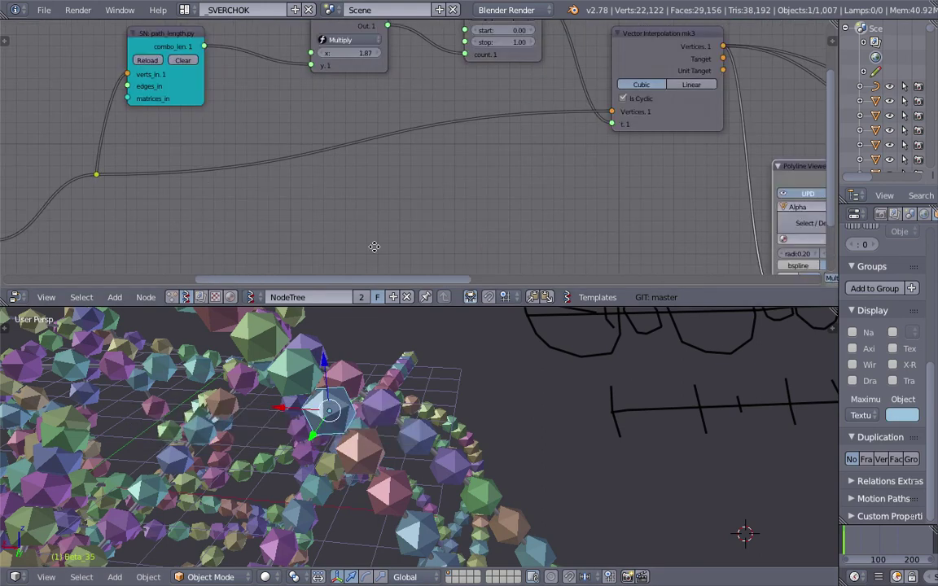
{"action": "middle_click_drag", "start_coordinate": [342, 146], "coordinate": [520, 247]}
{"action": "left_click", "coordinate": [525, 156]}
{"action": "type", "text": "1"}
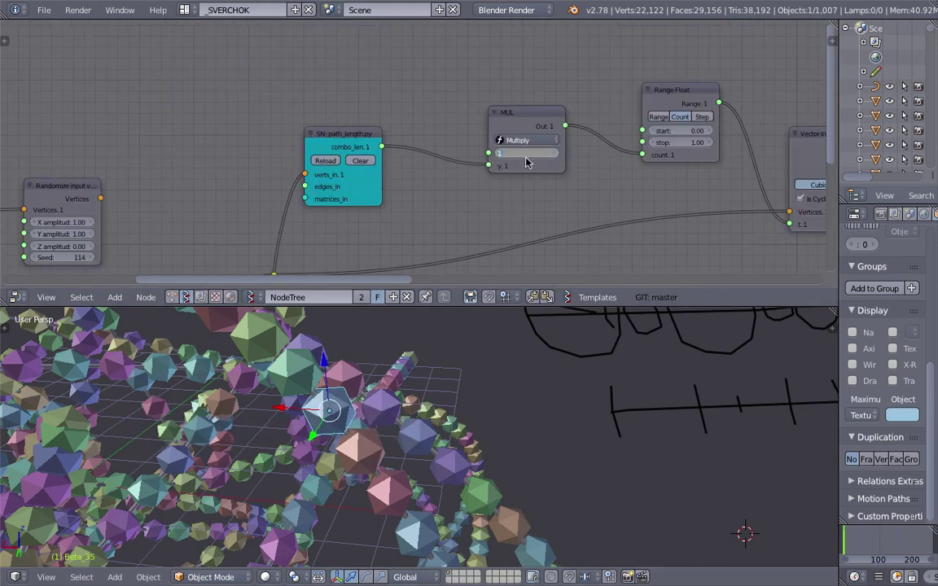
{"action": "left_click", "coordinate": [409, 433]}
Widen the properties area and add a new material to the path curve.
{"action": "middle_click_drag", "start_coordinate": [385, 414], "coordinate": [304, 396]}
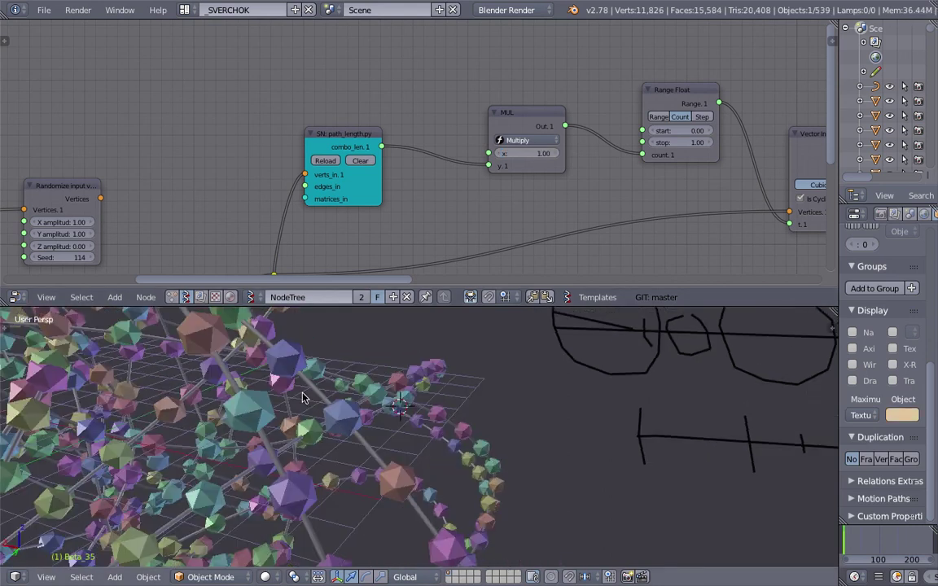
{"action": "scroll", "coordinate": [340, 411], "scroll_direction": "down", "scroll_amount": 2}
{"action": "middle_click_drag", "start_coordinate": [356, 429], "coordinate": [434, 419]}
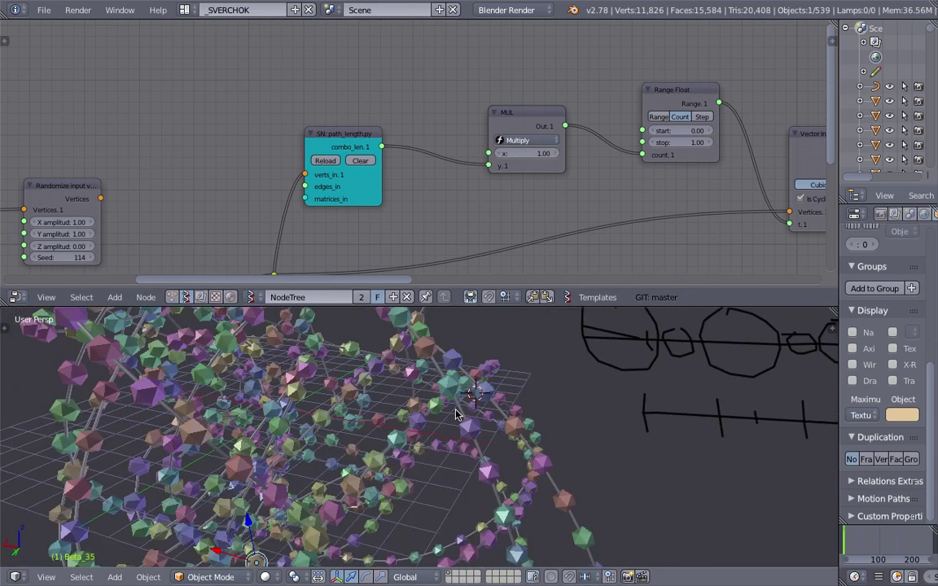
{"action": "right_click", "coordinate": [458, 414]}
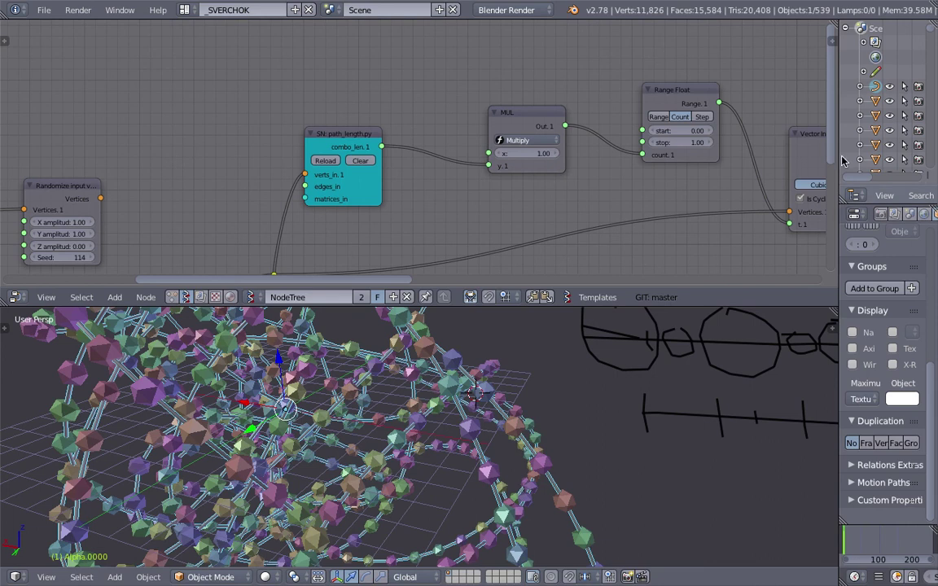
{"action": "left_click_drag", "start_coordinate": [839, 156], "coordinate": [723, 160]}
{"action": "left_click", "coordinate": [881, 215]}
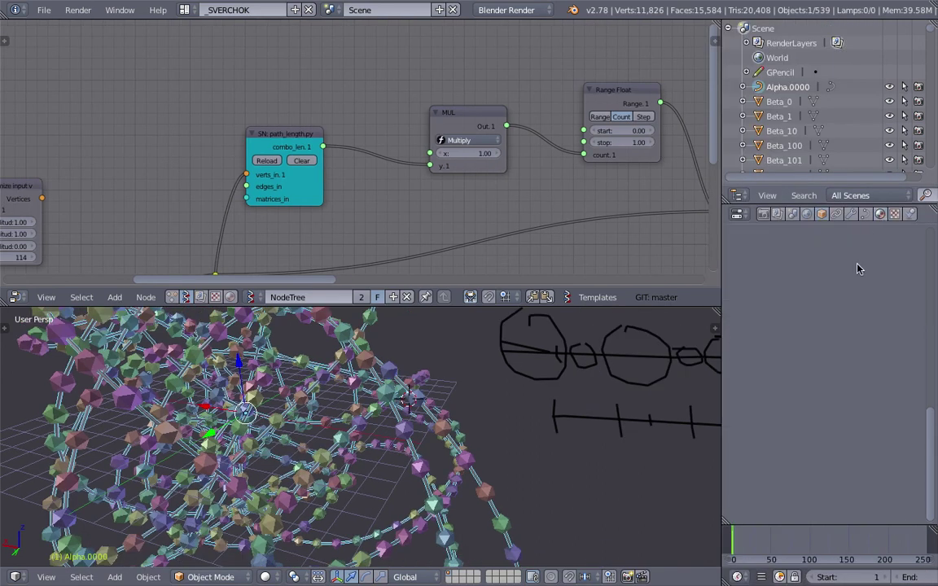
{"action": "scroll", "coordinate": [868, 352], "scroll_direction": "up", "scroll_amount": 5}
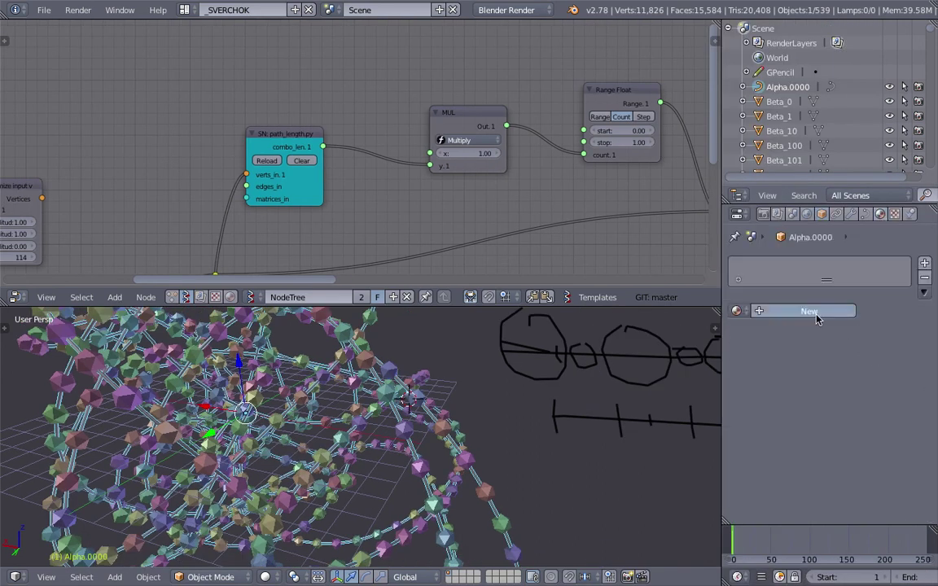
{"action": "left_click", "coordinate": [843, 315]}
Set the path curve material's diffuse color to black.
{"action": "left_click", "coordinate": [774, 490]}
{"action": "left_click_drag", "start_coordinate": [807, 383], "coordinate": [807, 413]}
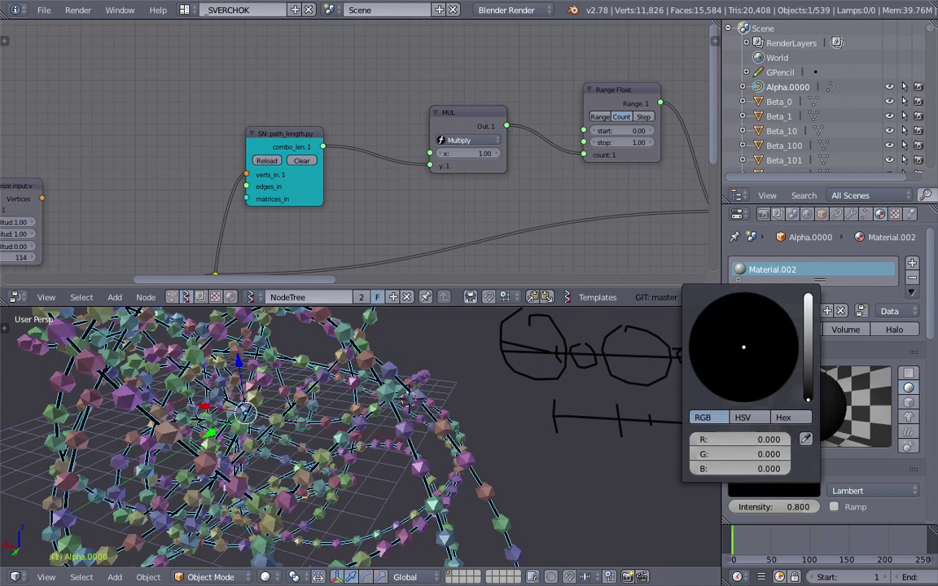
{"action": "left_click", "coordinate": [647, 390]}
{"action": "scroll", "coordinate": [449, 432], "scroll_direction": "down", "scroll_amount": 3}
{"action": "middle_click_drag", "start_coordinate": [449, 432], "coordinate": [493, 426], "text": "shift"}
Set the path curve material's diffuse color to bright yellow.
{"action": "left_click", "coordinate": [774, 490]}
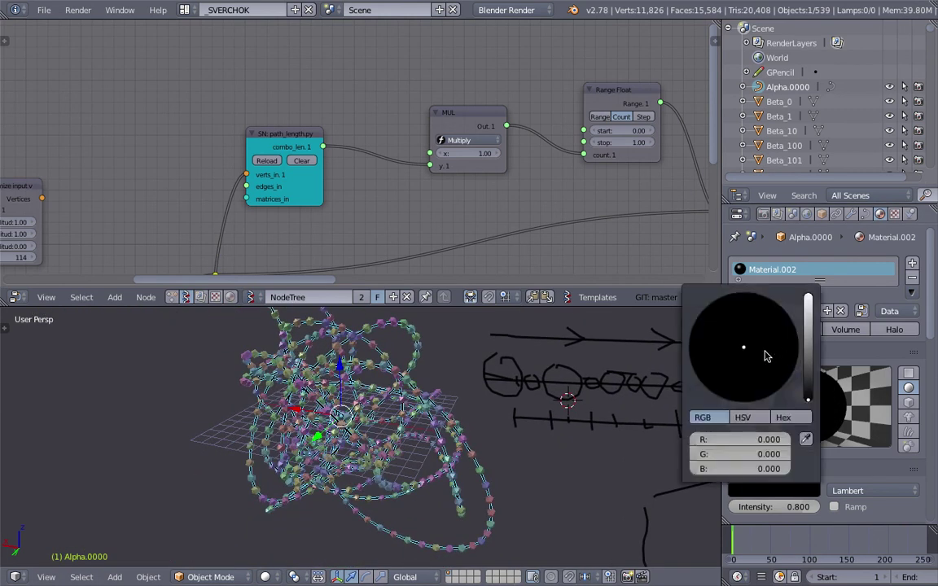
{"action": "left_click_drag", "start_coordinate": [808, 390], "coordinate": [808, 320]}
{"action": "left_click_drag", "start_coordinate": [720, 386], "coordinate": [707, 381]}
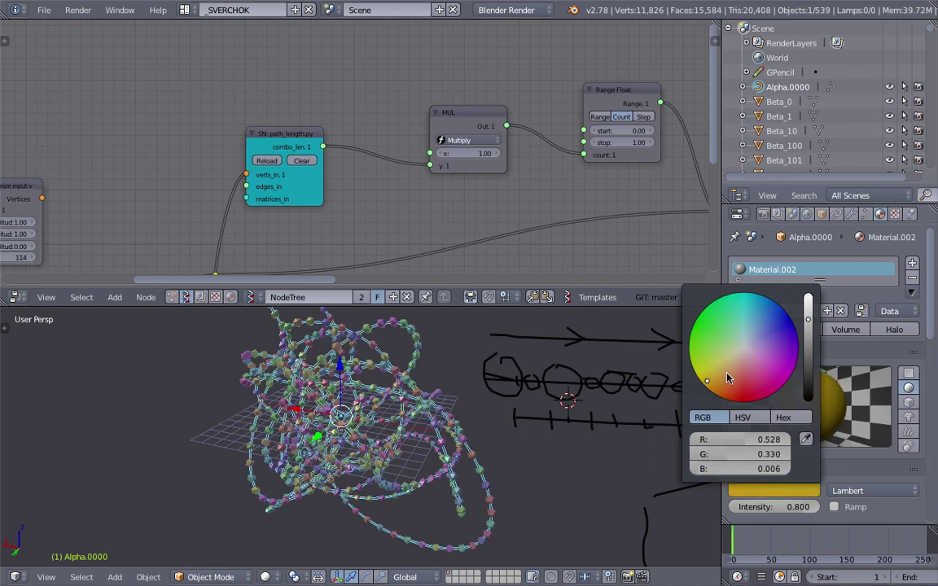
{"action": "left_click_drag", "start_coordinate": [808, 320], "coordinate": [808, 293]}
{"action": "left_click_drag", "start_coordinate": [715, 367], "coordinate": [712, 367]}
{"action": "left_click", "coordinate": [683, 369]}
Deselect everything and set the Vector Noise node's seed to 187.
{"action": "middle_click_drag", "start_coordinate": [482, 422], "coordinate": [440, 408]}
{"action": "key", "text": "a"}
{"action": "scroll", "coordinate": [532, 463], "scroll_direction": "up", "scroll_amount": 5}
{"action": "scroll", "coordinate": [476, 420], "scroll_direction": "up", "scroll_amount": 4}
{"action": "scroll", "coordinate": [555, 396], "scroll_direction": "down", "scroll_amount": 6}
{"action": "scroll", "coordinate": [440, 407], "scroll_direction": "down", "scroll_amount": 4}
{"action": "middle_click_drag", "start_coordinate": [88, 233], "coordinate": [202, 185]}
{"action": "middle_click_drag", "start_coordinate": [107, 264], "coordinate": [284, 138]}
{"action": "scroll", "coordinate": [208, 187], "scroll_direction": "up", "scroll_amount": 3}
{"action": "left_click_drag", "start_coordinate": [148, 220], "coordinate": [224, 220]}
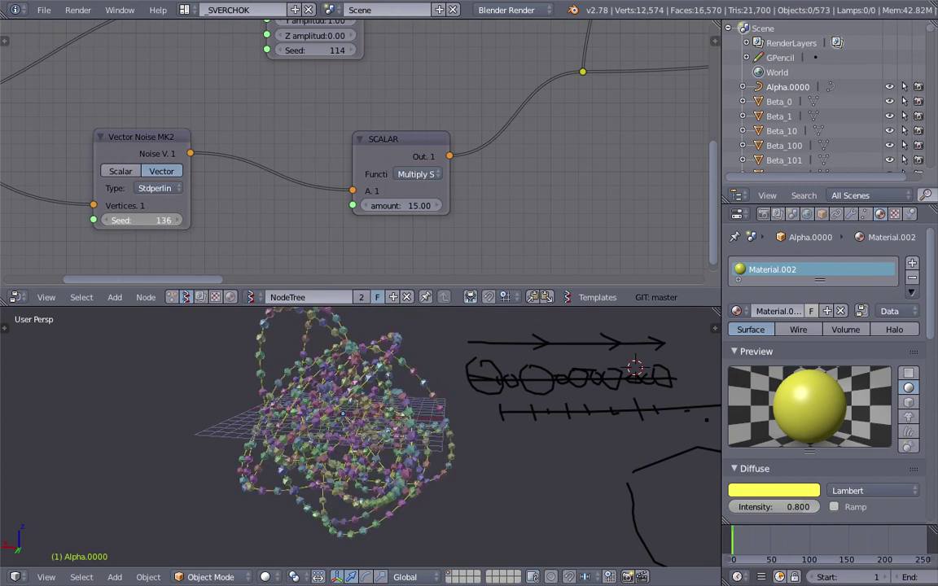
{"action": "left_click_drag", "start_coordinate": [169, 222], "coordinate": [208, 223]}
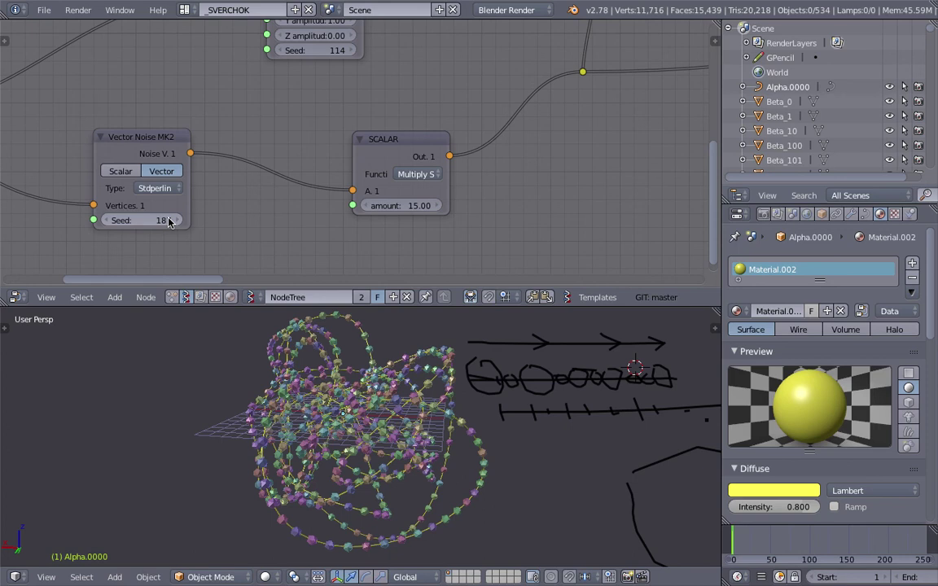
Change the path curve material's diffuse color to a muted pinkish red.
{"action": "middle_click_drag", "start_coordinate": [332, 420], "coordinate": [773, 452]}
{"action": "scroll", "coordinate": [402, 480], "scroll_direction": "up", "scroll_amount": 4}
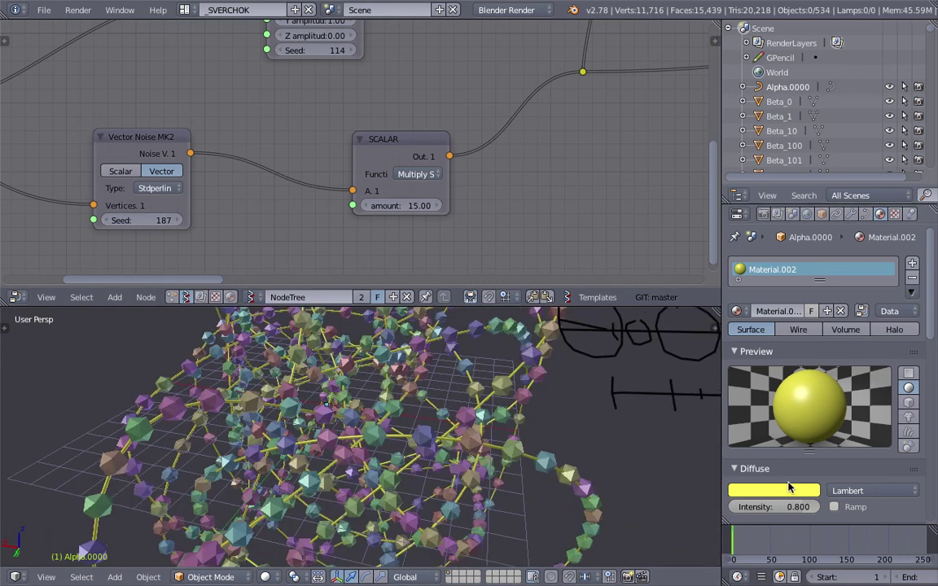
{"action": "left_click", "coordinate": [773, 490]}
{"action": "left_click", "coordinate": [745, 364]}
{"action": "left_click_drag", "start_coordinate": [745, 365], "coordinate": [744, 369]}
{"action": "left_click", "coordinate": [809, 353]}
{"action": "left_click_drag", "start_coordinate": [809, 353], "coordinate": [809, 323]}
{"action": "mouse_move", "coordinate": [540, 430]}
{"action": "middle_mouse_down"}
{"action": "mouse_move", "coordinate": [486, 472]}
{"action": "mouse_move", "coordinate": [481, 505]}
{"action": "mouse_move", "coordinate": [418, 522]}
{"action": "mouse_move", "coordinate": [528, 373]}
{"action": "mouse_move", "coordinate": [538, 407]}
{"action": "mouse_move", "coordinate": [624, 396]}
{"action": "mouse_move", "coordinate": [377, 392]}
{"action": "mouse_move", "coordinate": [454, 420]}
{"action": "middle_mouse_up"}
{"action": "scroll", "coordinate": [539, 407], "scroll_direction": "down", "scroll_amount": 4}
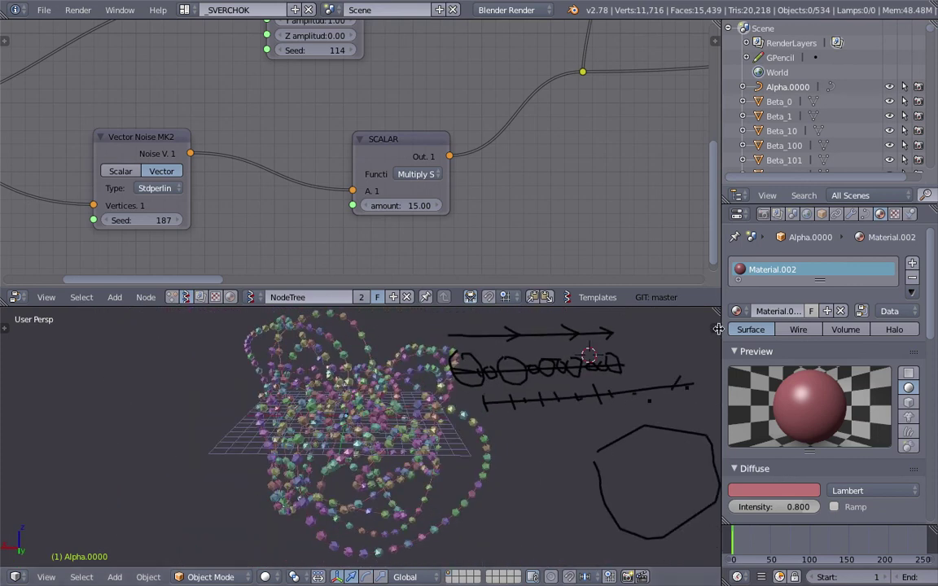
Delete the Grease Pencil layer holding the sketches and hide the 3D view's properties region.
{"action": "left_click", "coordinate": [714, 328]}
{"action": "scroll", "coordinate": [689, 421], "scroll_direction": "down", "scroll_amount": 3}
{"action": "scroll", "coordinate": [689, 421], "scroll_direction": "down", "scroll_amount": 9}
{"action": "scroll", "coordinate": [686, 428], "scroll_direction": "up", "scroll_amount": 2}
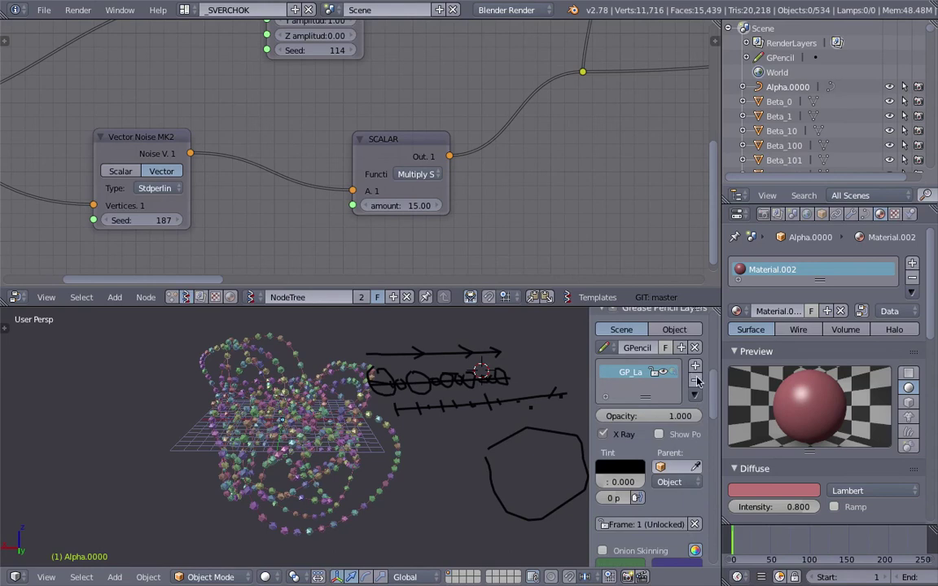
{"action": "left_click", "coordinate": [697, 381]}
{"action": "left_click_drag", "start_coordinate": [590, 349], "coordinate": [710, 363]}
{"action": "middle_click_drag", "start_coordinate": [614, 396], "coordinate": [652, 376]}
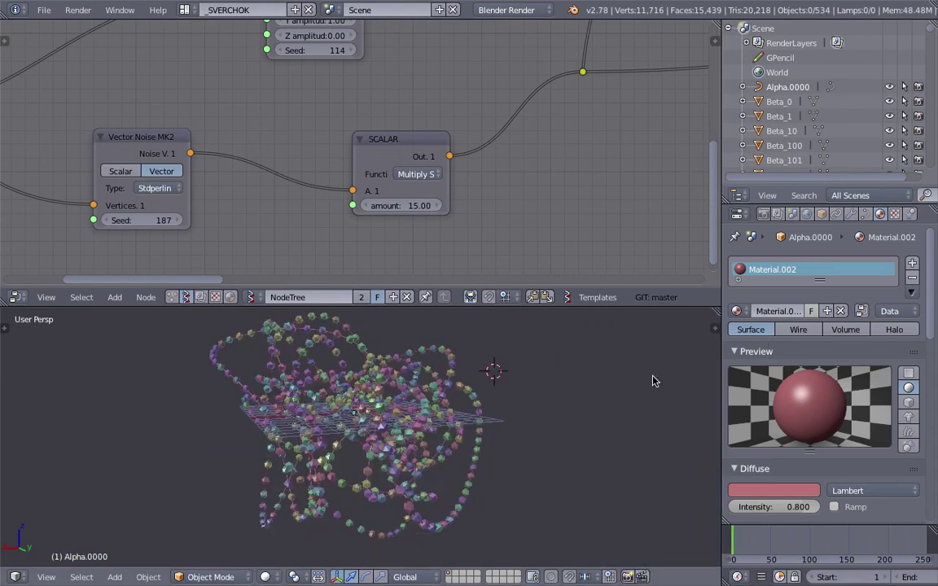